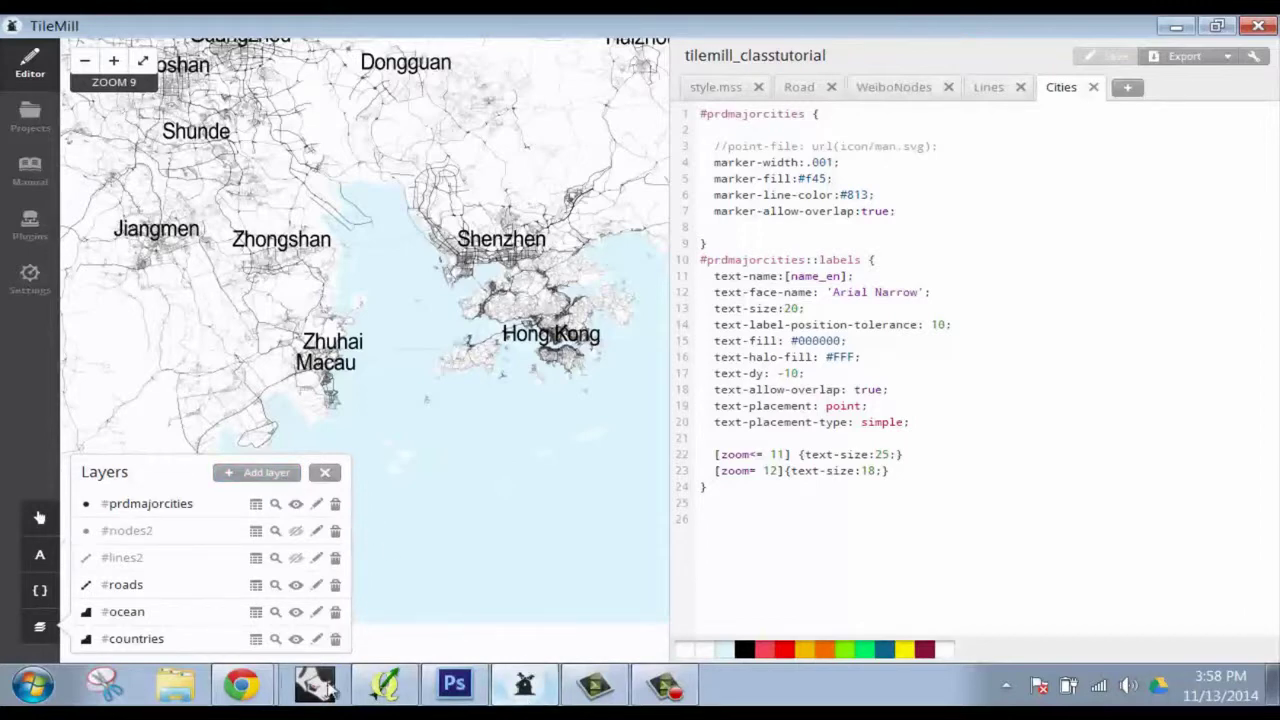
# - In QGIS, turn on the soufun_price_interpolation raster, then return to TileMill
pyautogui.click(384, 686)
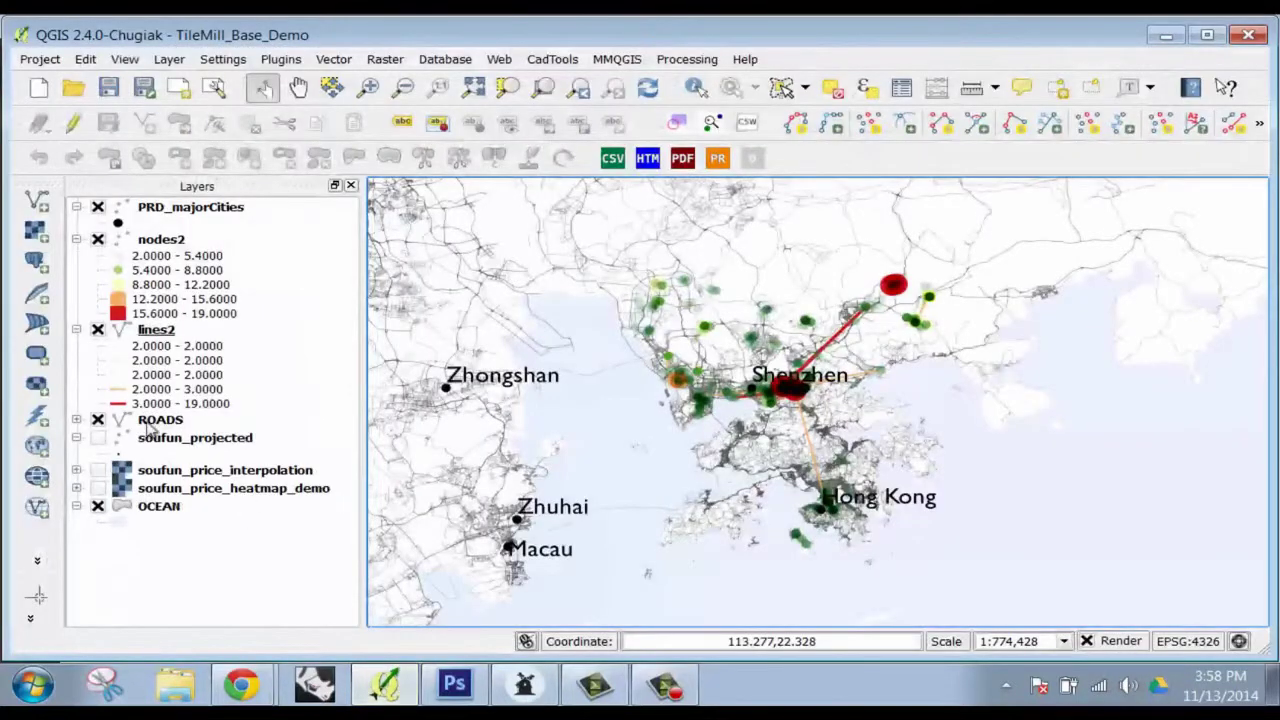
pyautogui.click(98, 470)
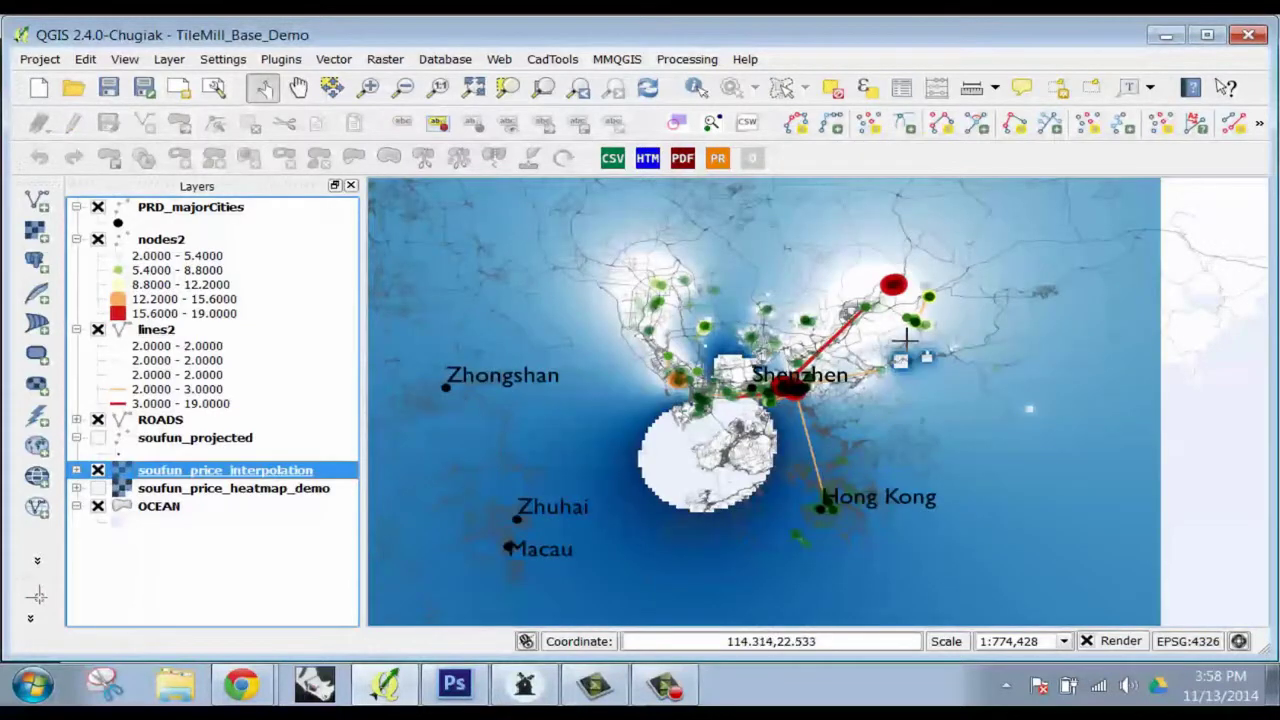
pyautogui.click(1166, 35)
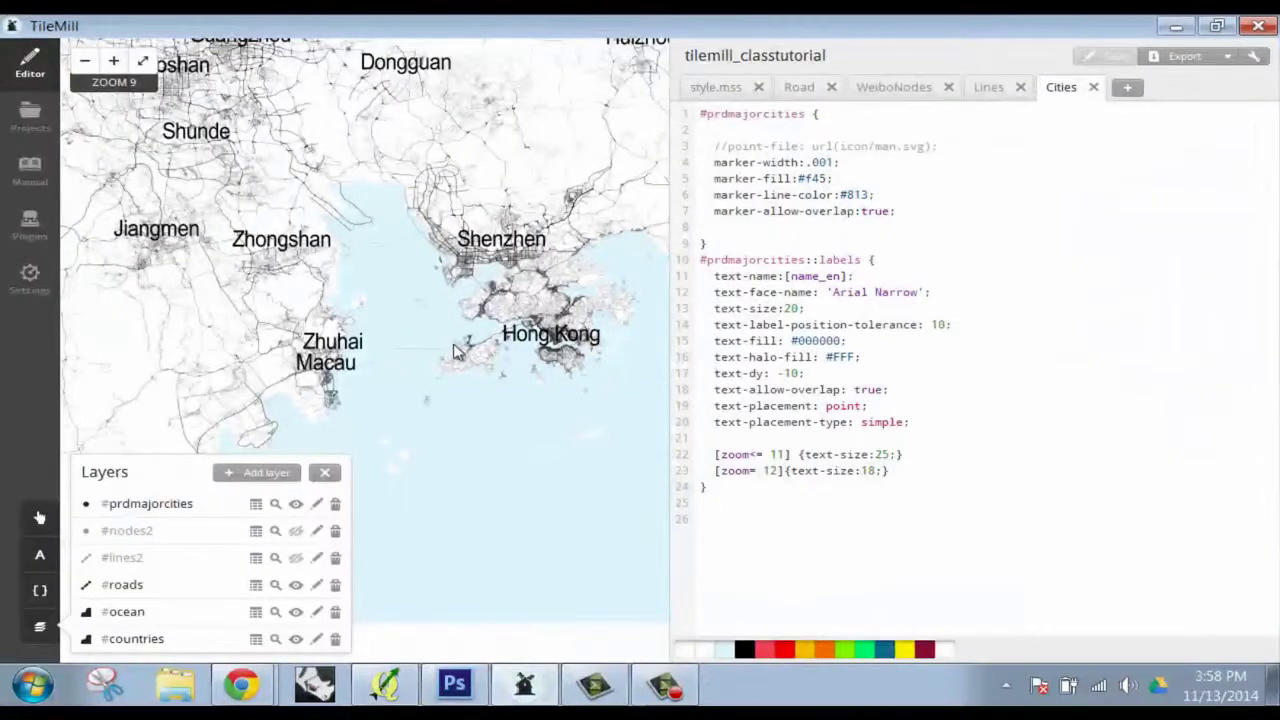
# - Add soufun_price_interpolation_rendered.tif from Desktop\DMC_TileMill_Demo\GIS\DEMO_FILES as a WGS84 layer and style it
pyautogui.click(283, 474)
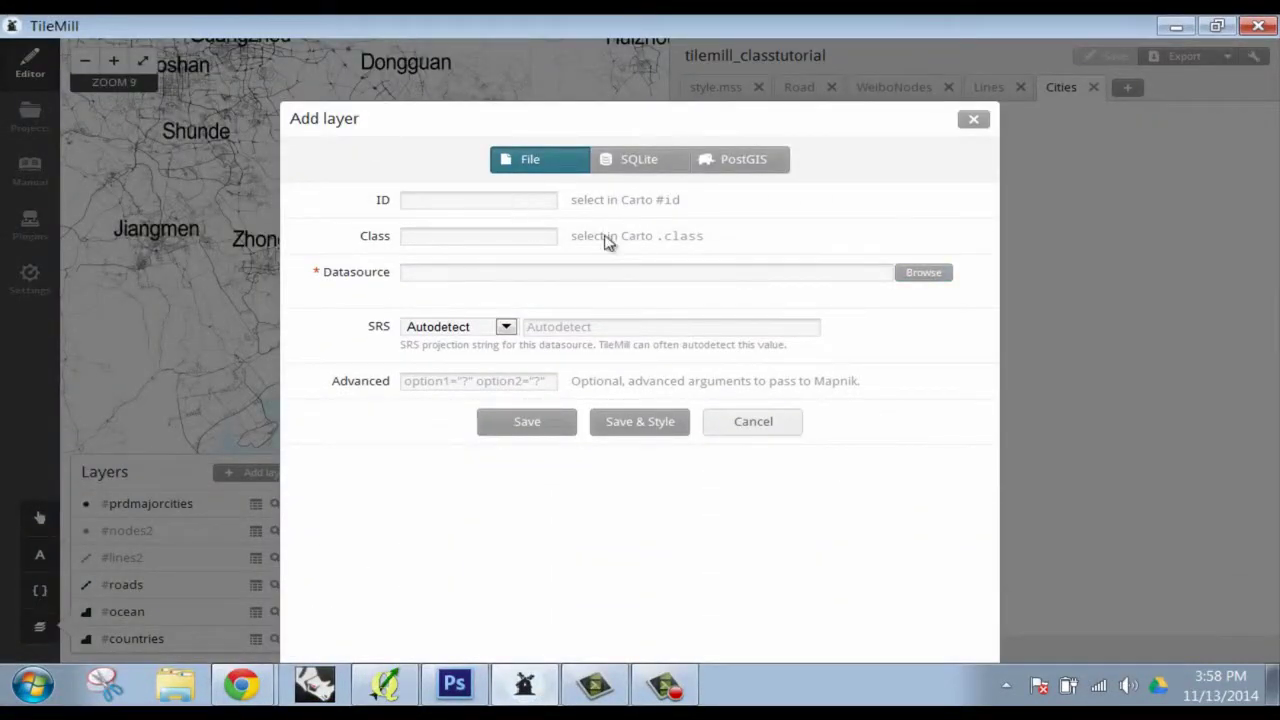
pyautogui.click(918, 274)
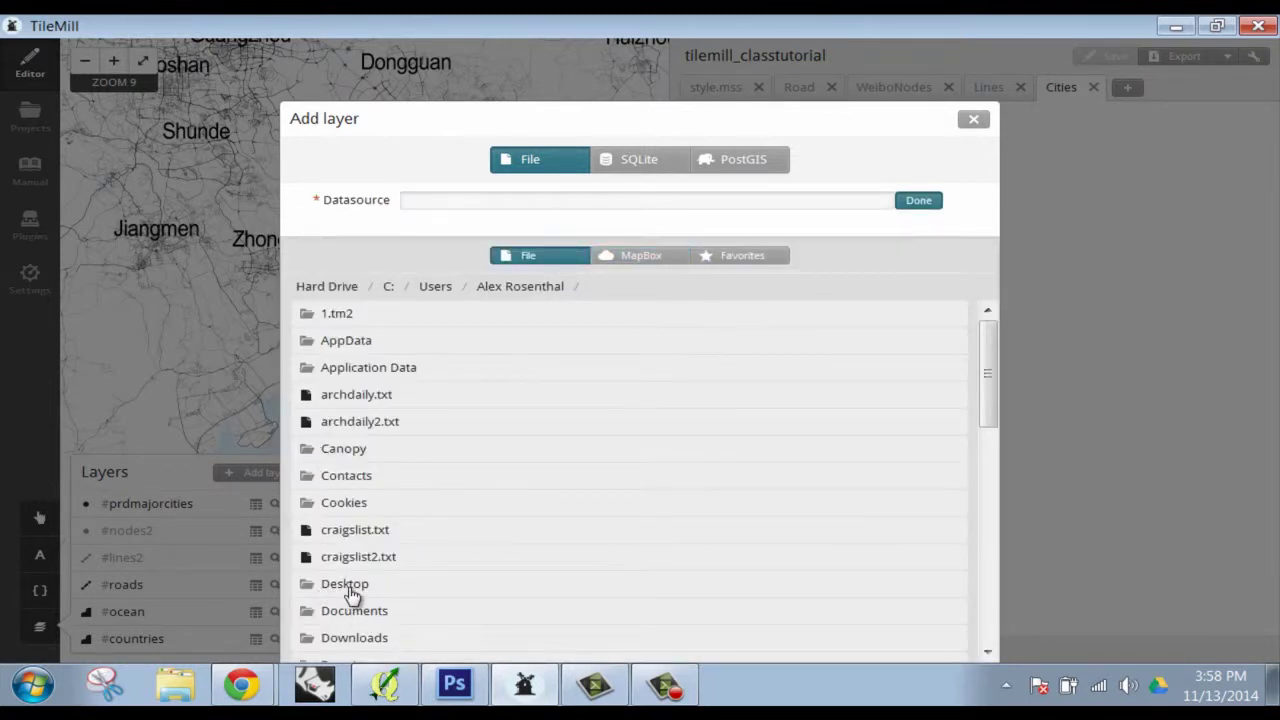
pyautogui.click(350, 590)
pyautogui.click(405, 342)
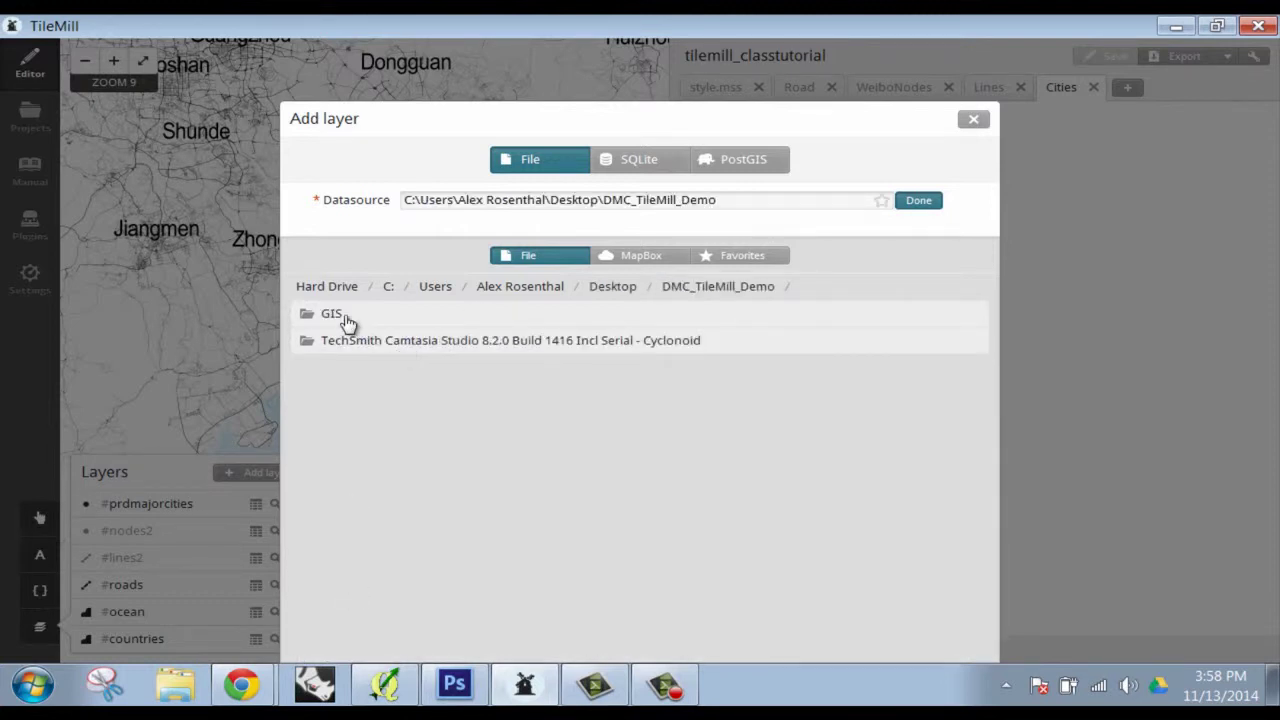
pyautogui.click(334, 314)
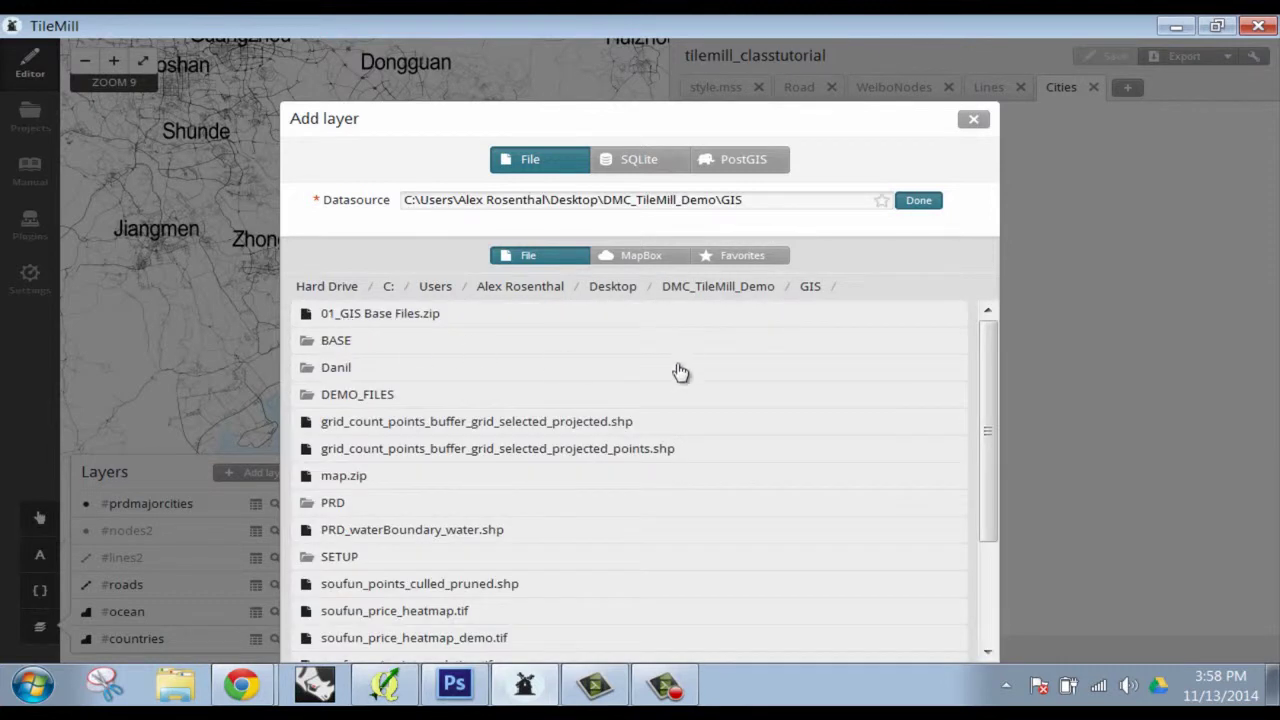
pyautogui.click(357, 396)
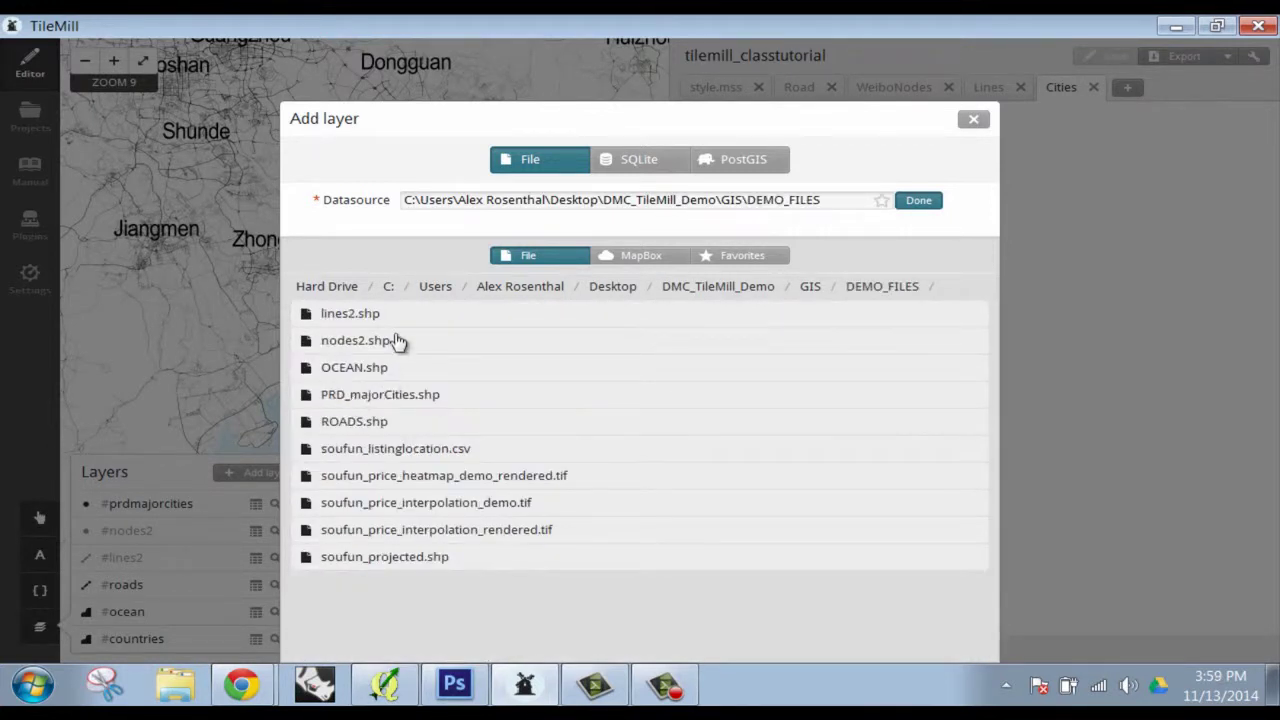
pyautogui.click(483, 538)
pyautogui.click(918, 203)
pyautogui.click(505, 327)
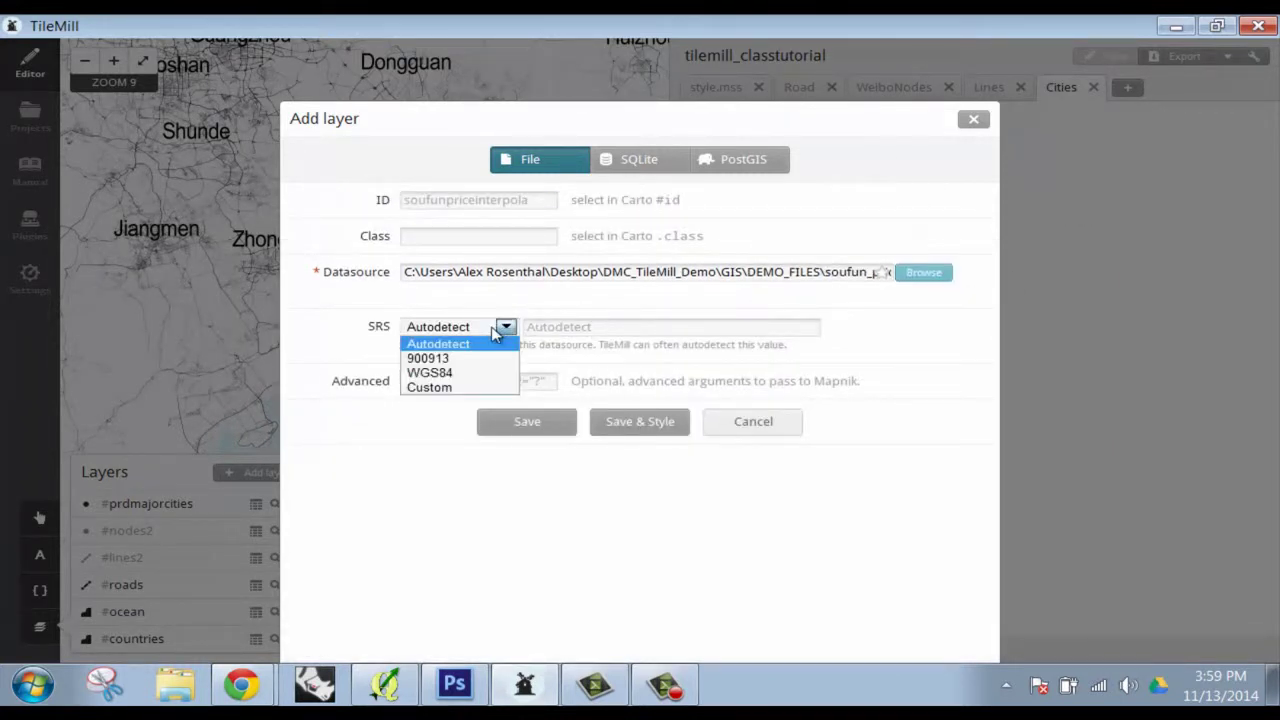
pyautogui.click(493, 377)
pyautogui.click(654, 427)
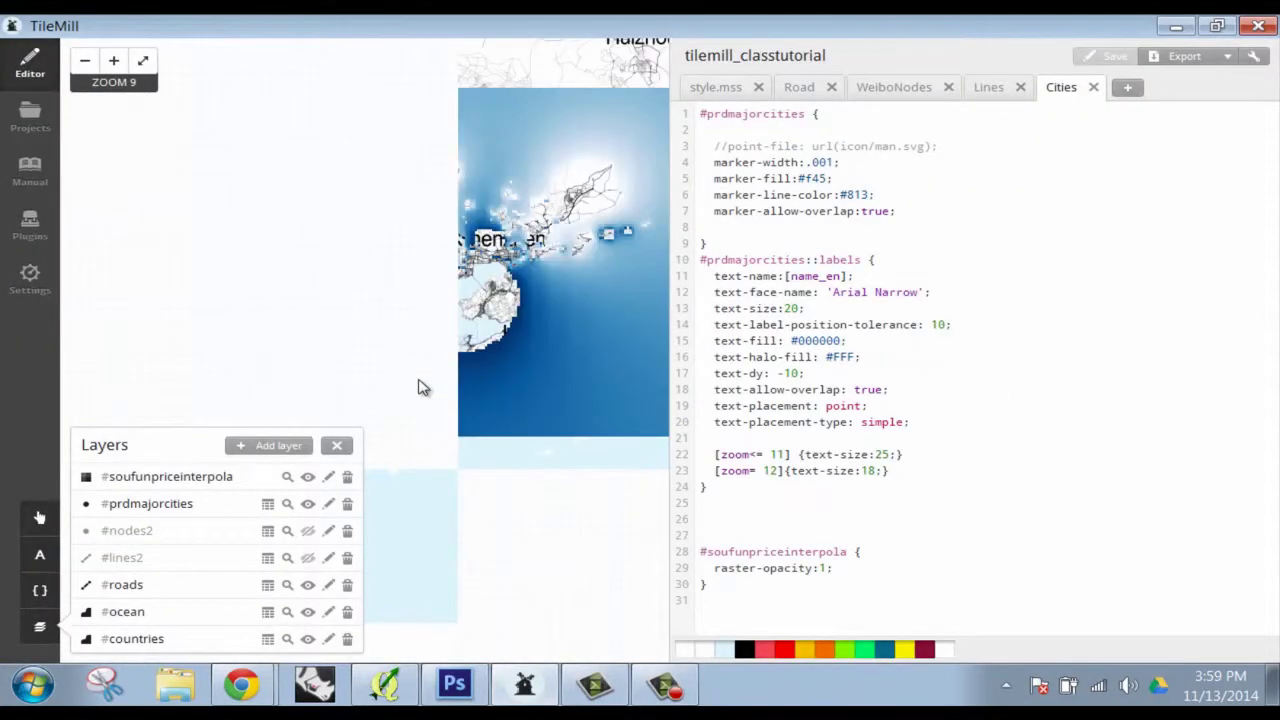
# - Drag #soufunpriceinterpola to the bottom, save, then move it back up above #countries
pyautogui.scroll(1, 539, 290)
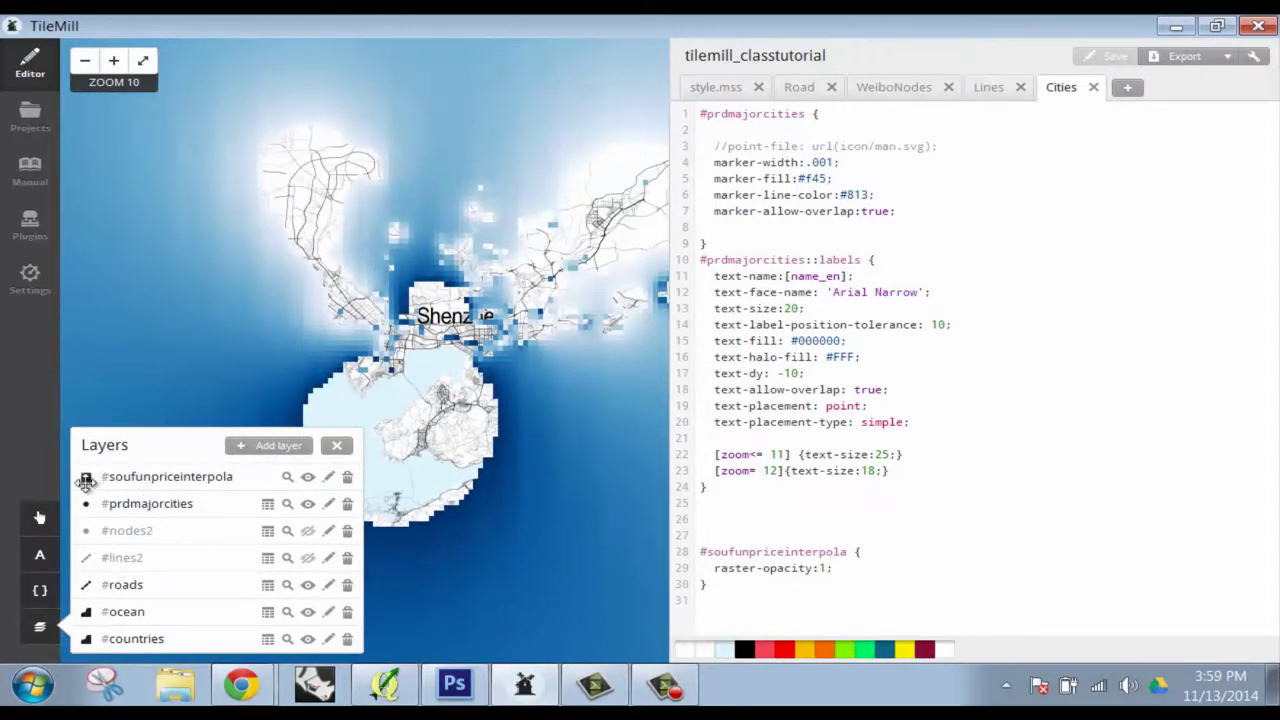
pyautogui.moveTo(89, 476); pyautogui.dragTo(110, 636)
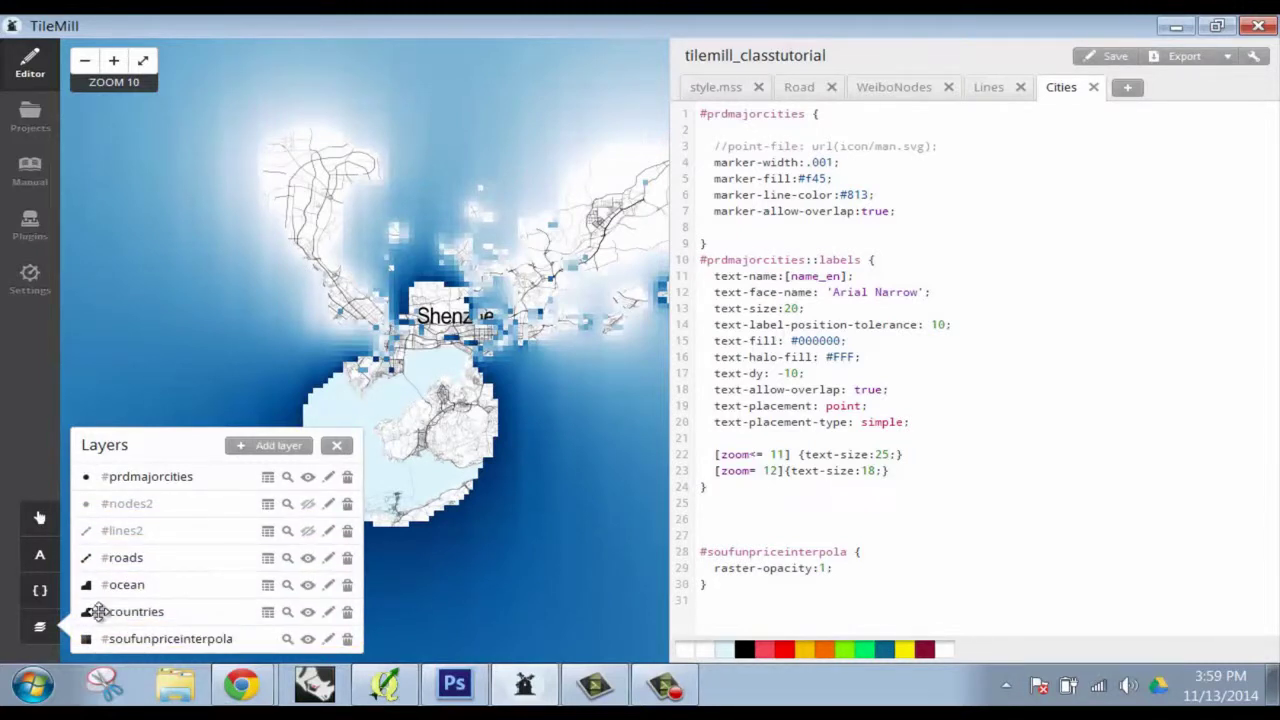
pyautogui.click(1105, 56)
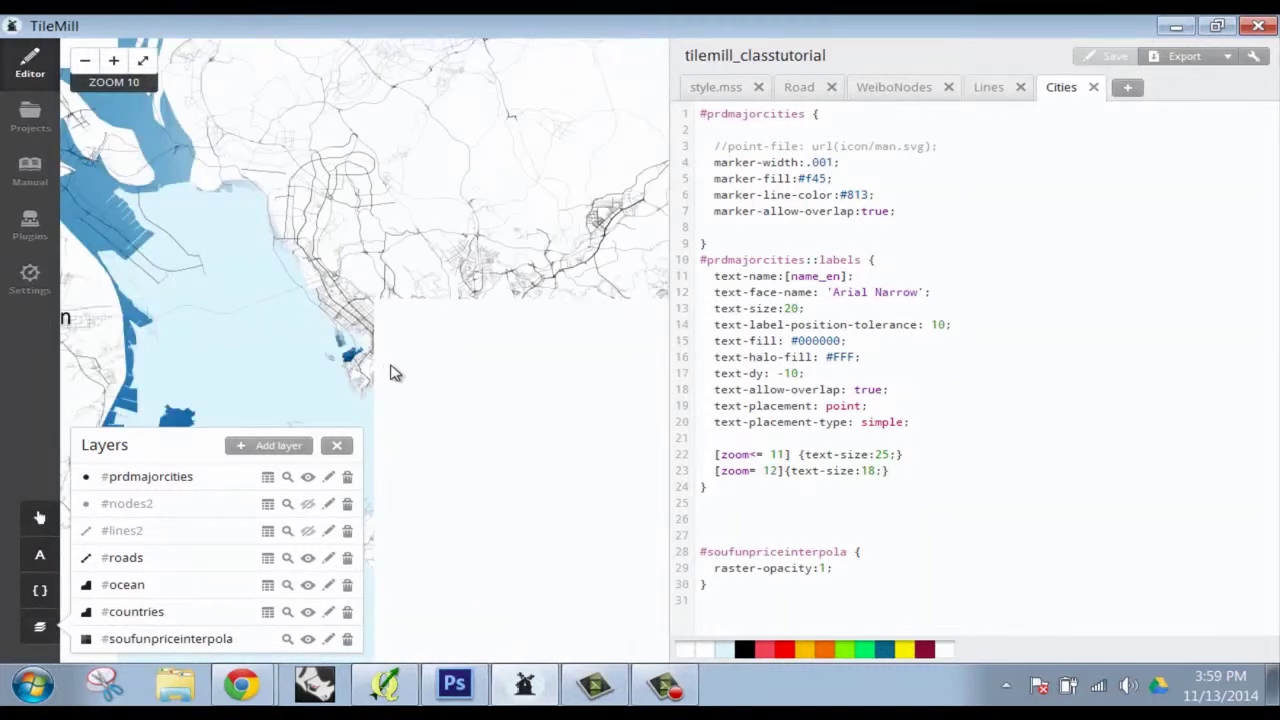
pyautogui.moveTo(429, 363); pyautogui.dragTo(441, 302)
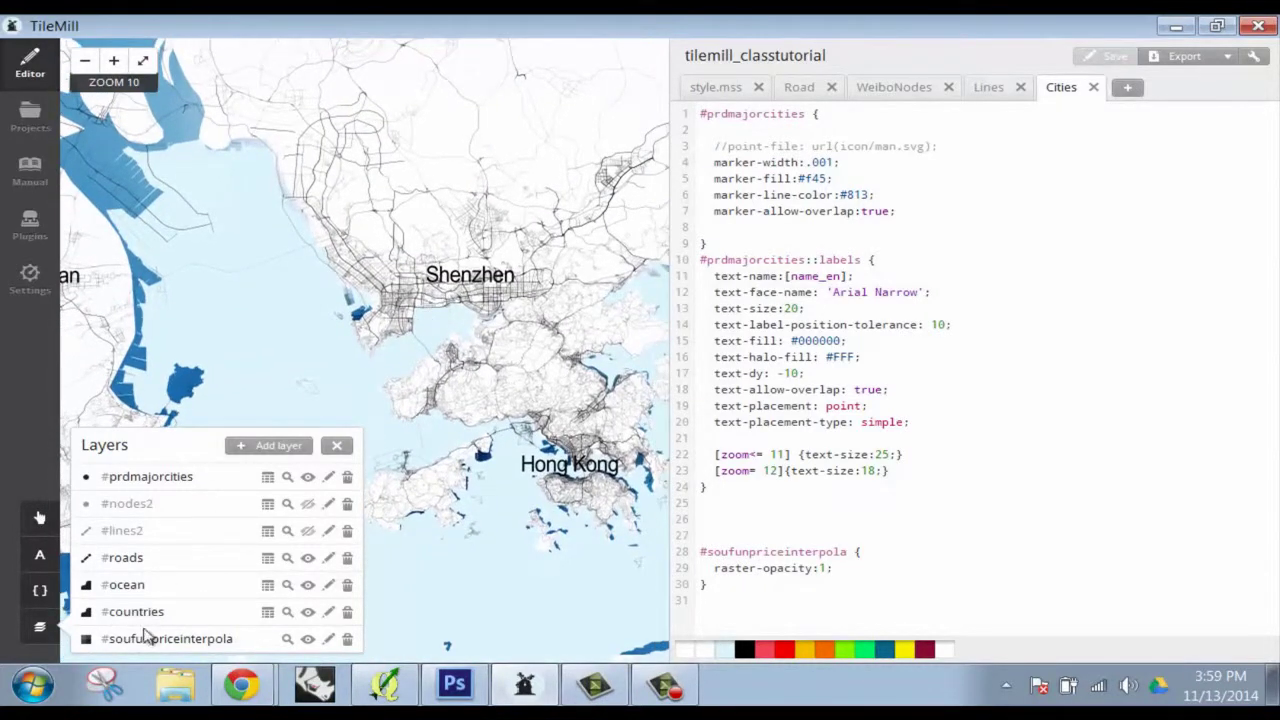
pyautogui.moveTo(91, 641); pyautogui.dragTo(130, 615)
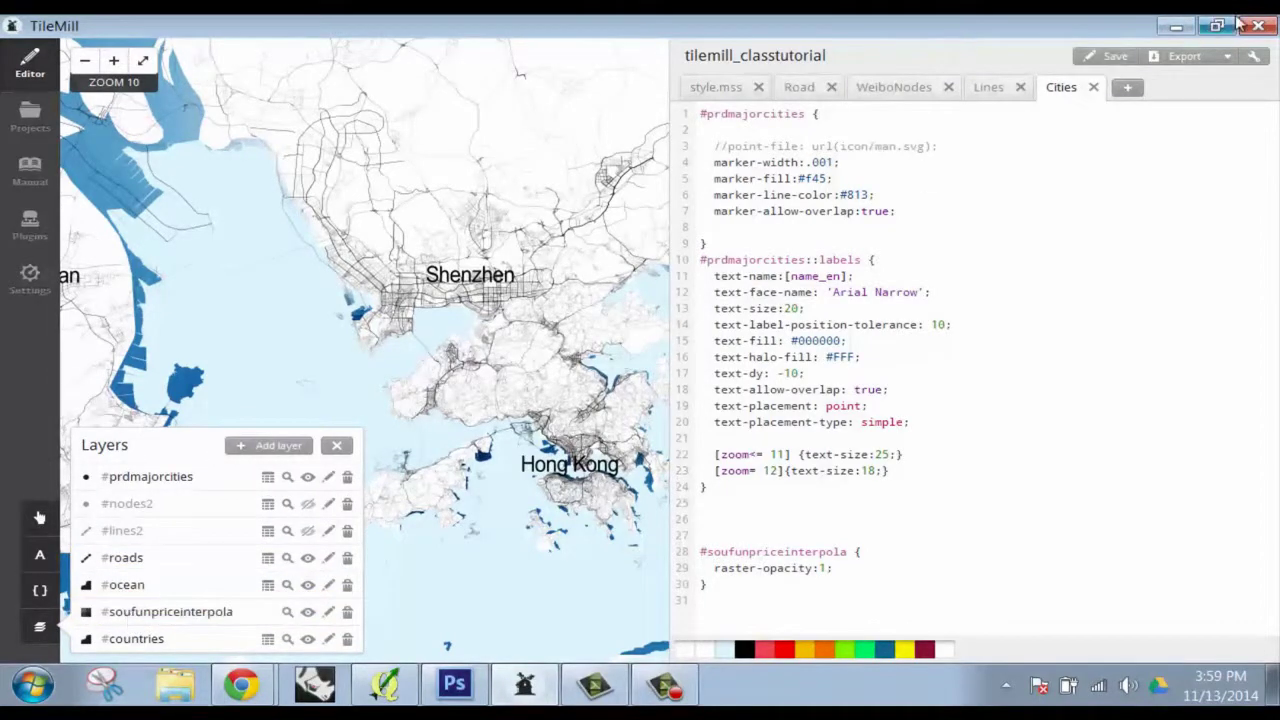
# - Save the layer order and pan and zoom around Shenzhen, Hong Kong and Huizhou to inspect the raster
pyautogui.click(1090, 57)
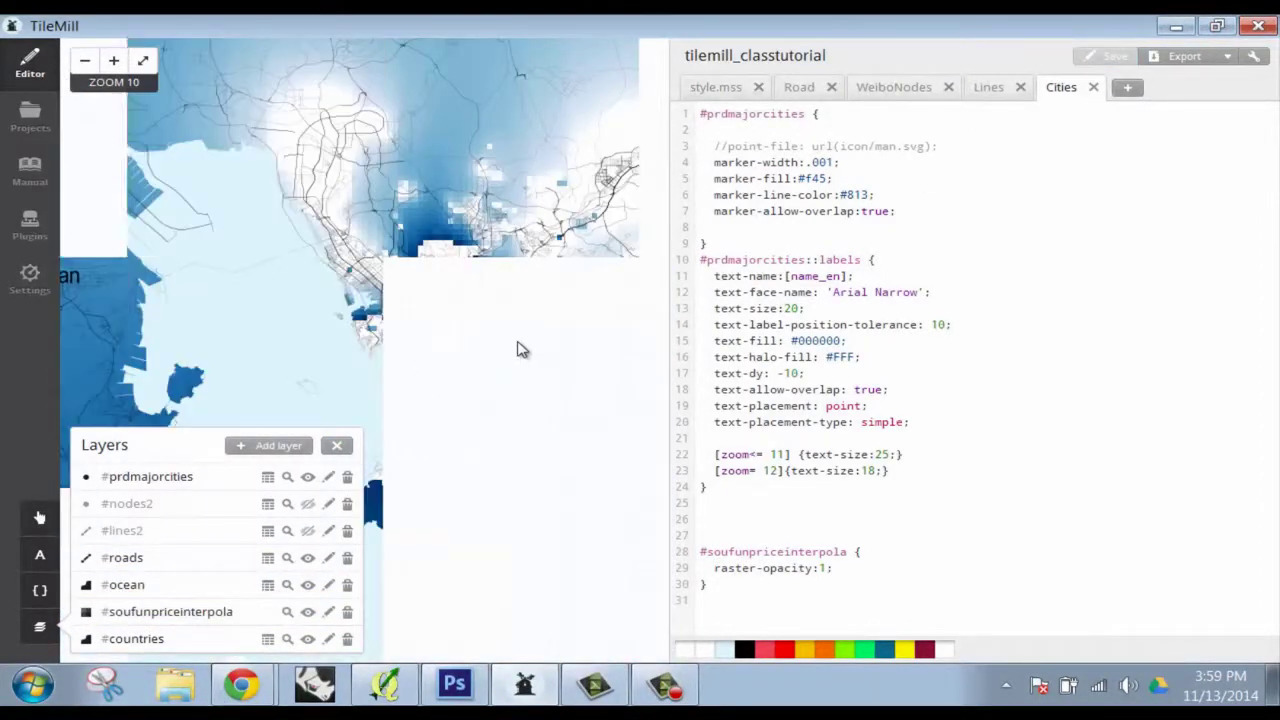
pyautogui.moveTo(497, 330); pyautogui.dragTo(421, 245)
pyautogui.scroll(-2, 421, 245)
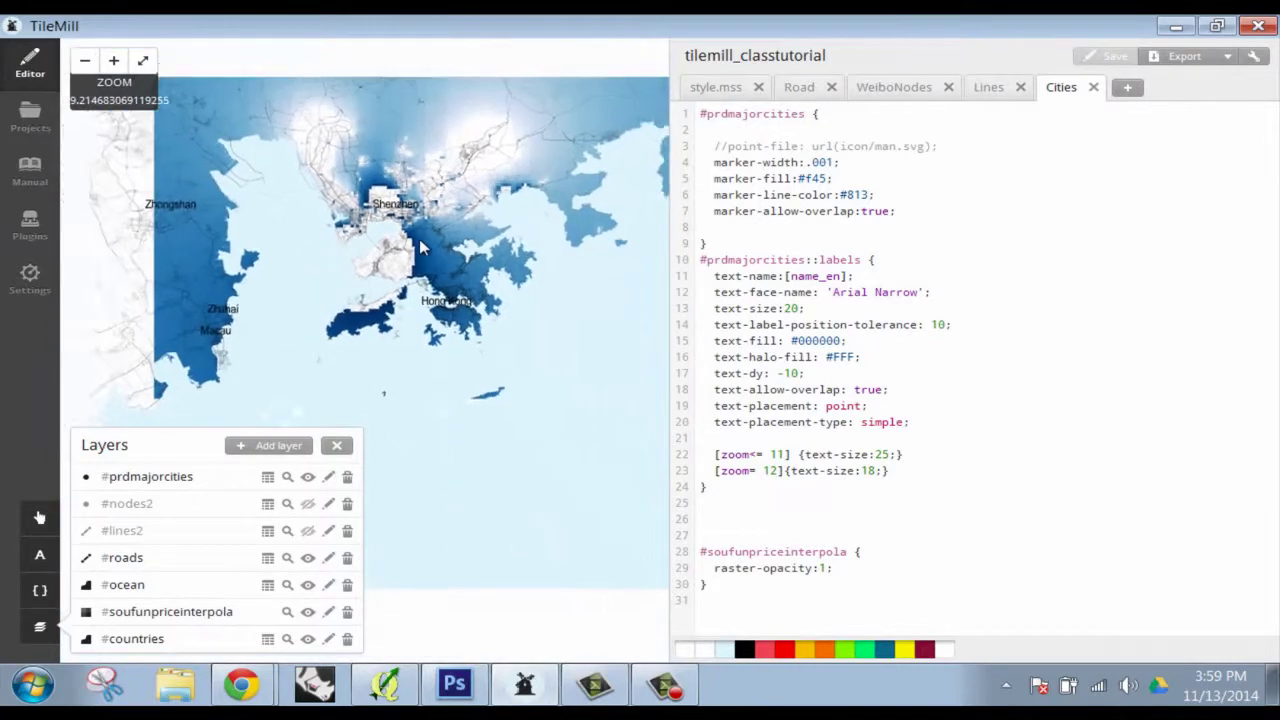
pyautogui.scroll(3, 490, 348)
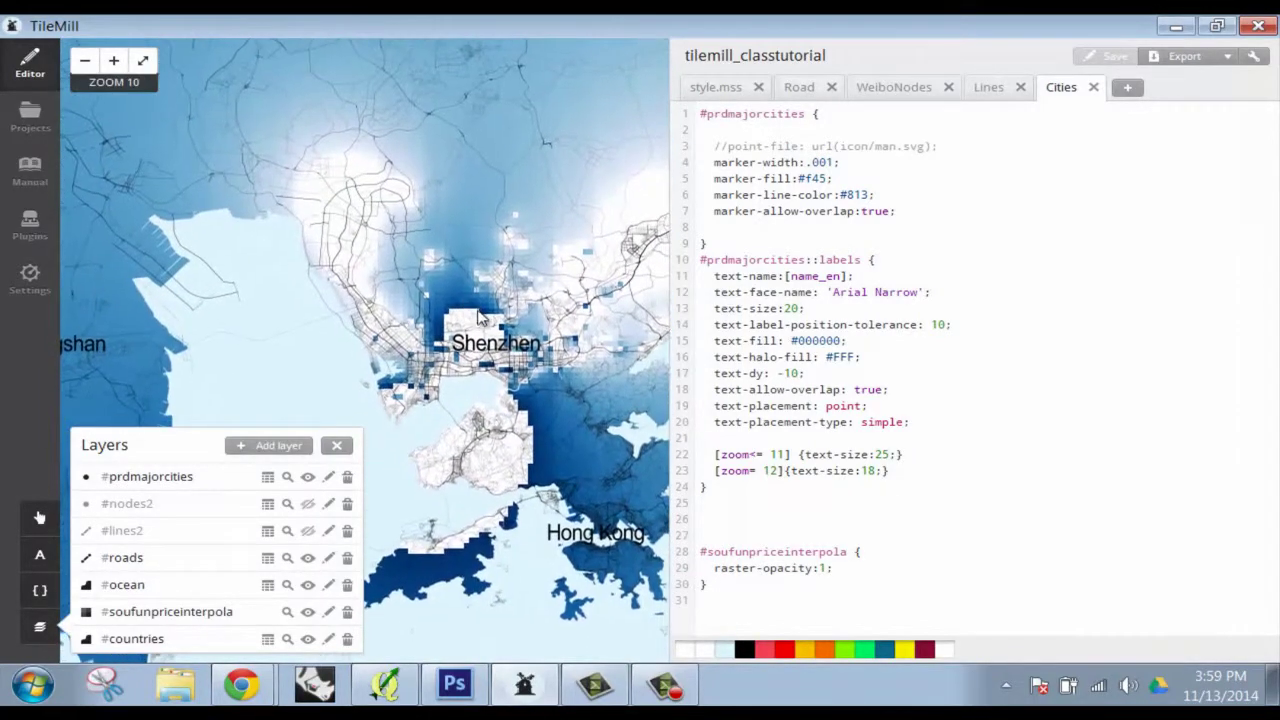
pyautogui.scroll(-2, 478, 316)
pyautogui.moveTo(525, 329); pyautogui.dragTo(590, 345)
pyautogui.scroll(1, 497, 297)
pyautogui.scroll(-2, 497, 297)
pyautogui.scroll(-2, 590, 345)
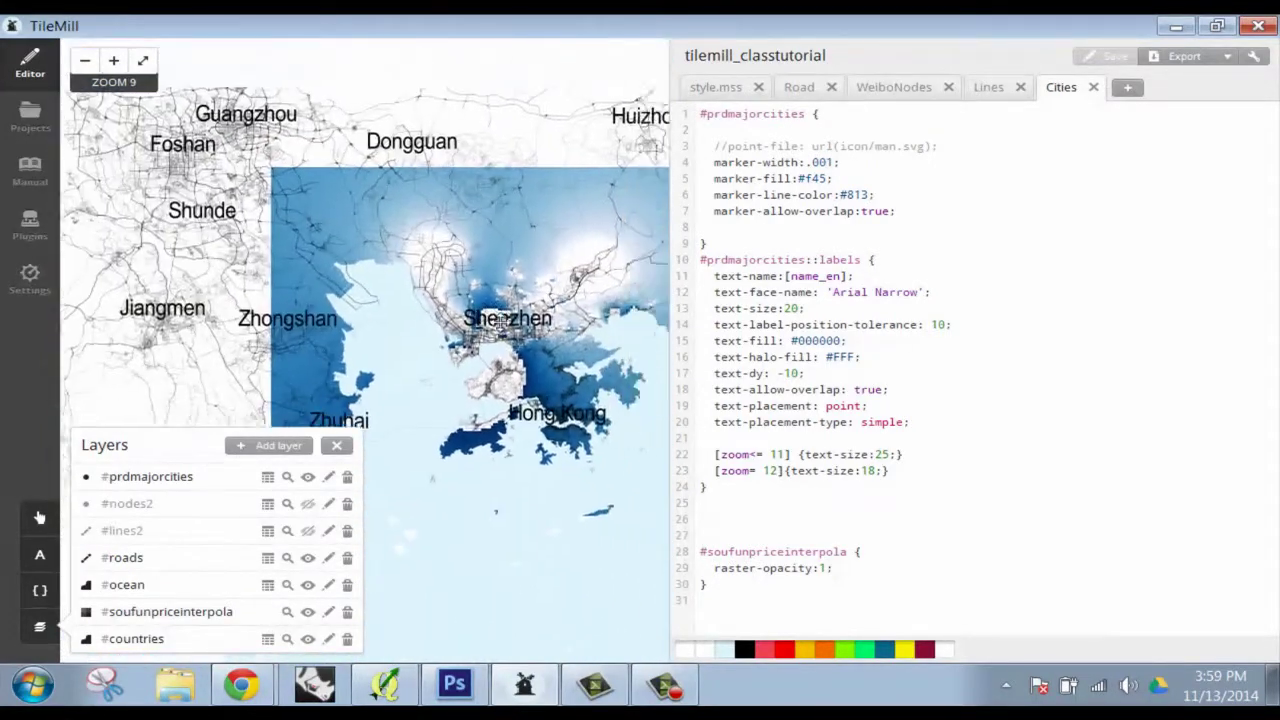
pyautogui.scroll(3, 465, 373)
pyautogui.scroll(-1, 465, 373)
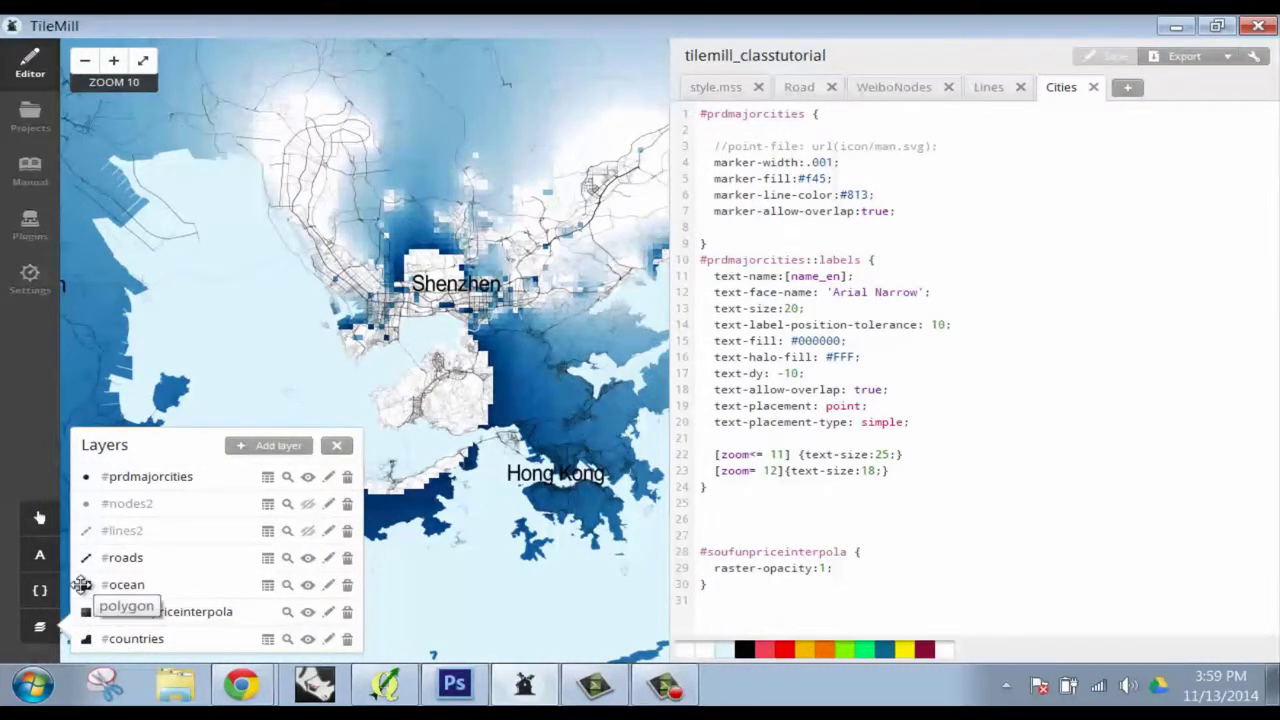
pyautogui.moveTo(426, 319); pyautogui.dragTo(527, 392)
pyautogui.scroll(-1, 527, 392)
pyautogui.moveTo(444, 356); pyautogui.dragTo(369, 274)
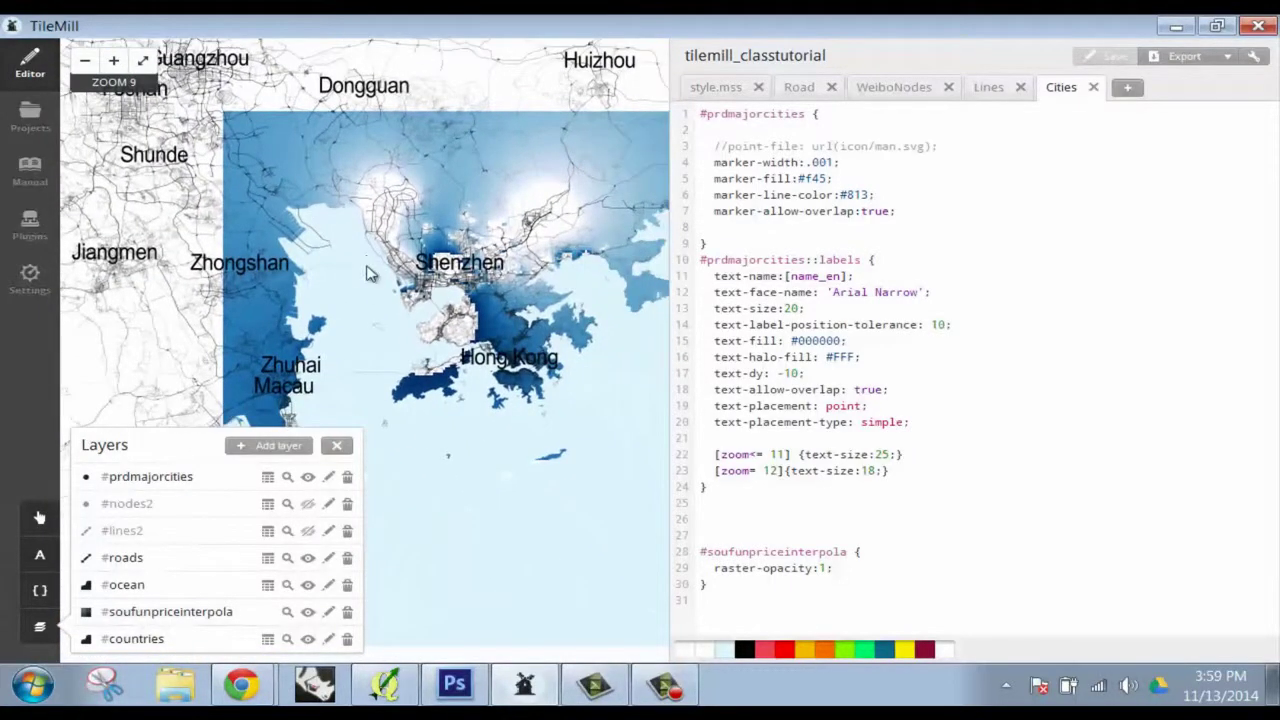
pyautogui.moveTo(481, 305); pyautogui.dragTo(384, 280)
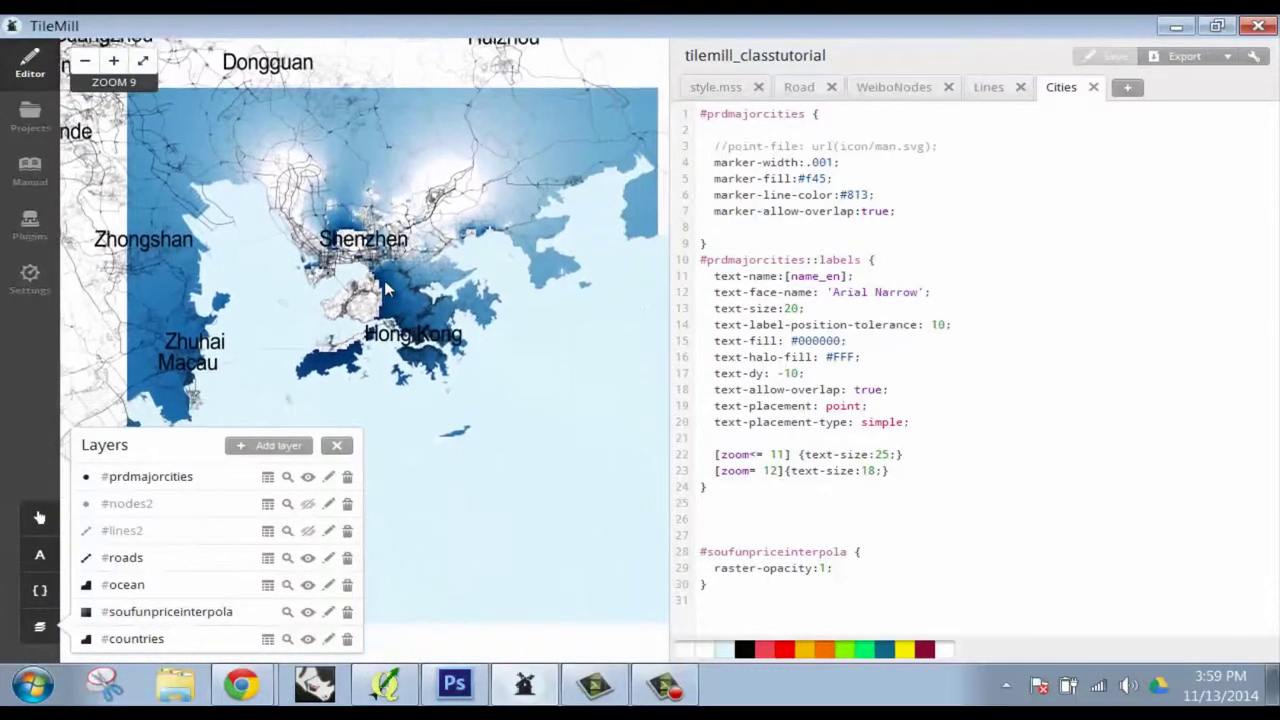
pyautogui.scroll(2, 390, 293)
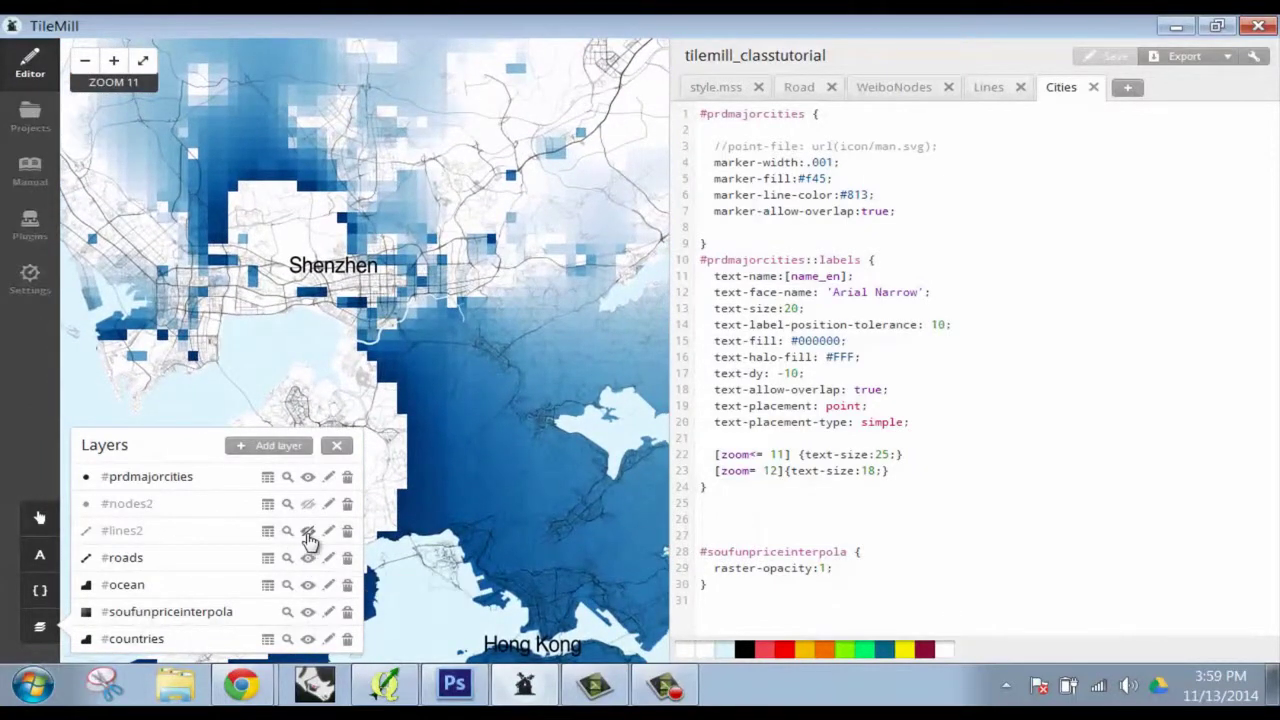
# - Show the #lines2 and #nodes2 layers, save, and zoom to inspect the result
pyautogui.click(307, 530)
pyautogui.click(307, 505)
pyautogui.click(1108, 56)
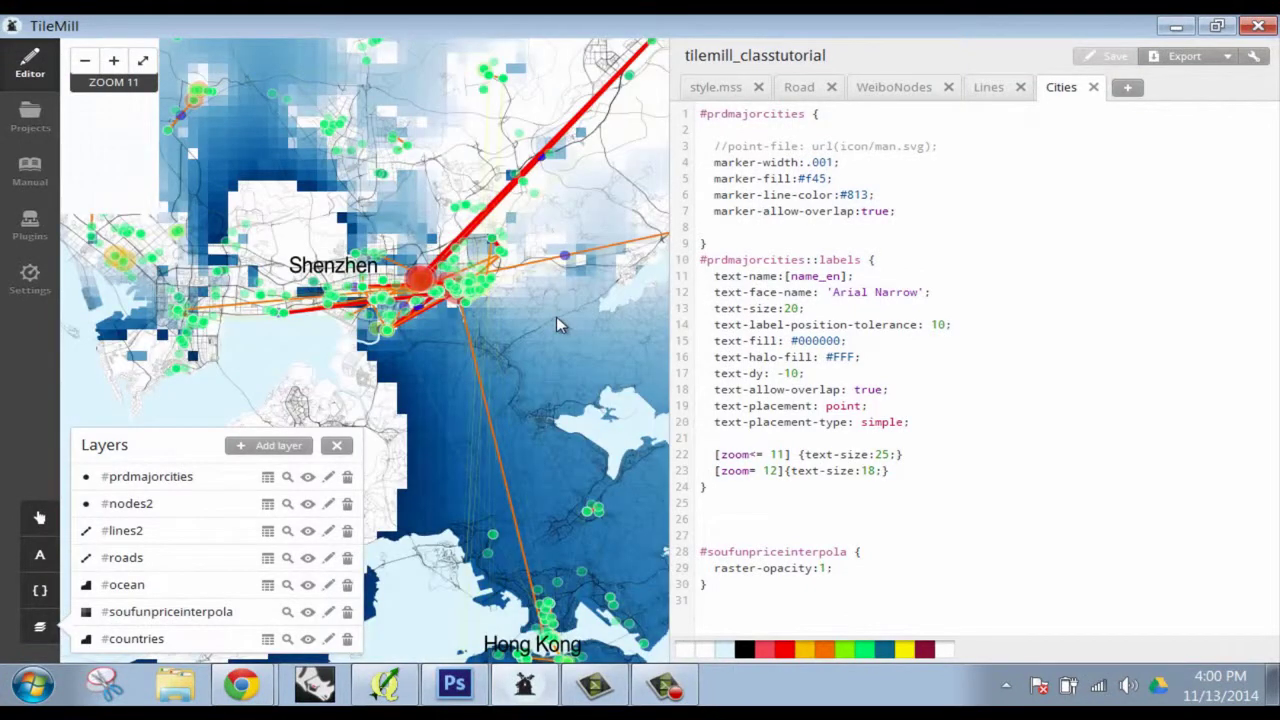
pyautogui.scroll(-1, 538, 341)
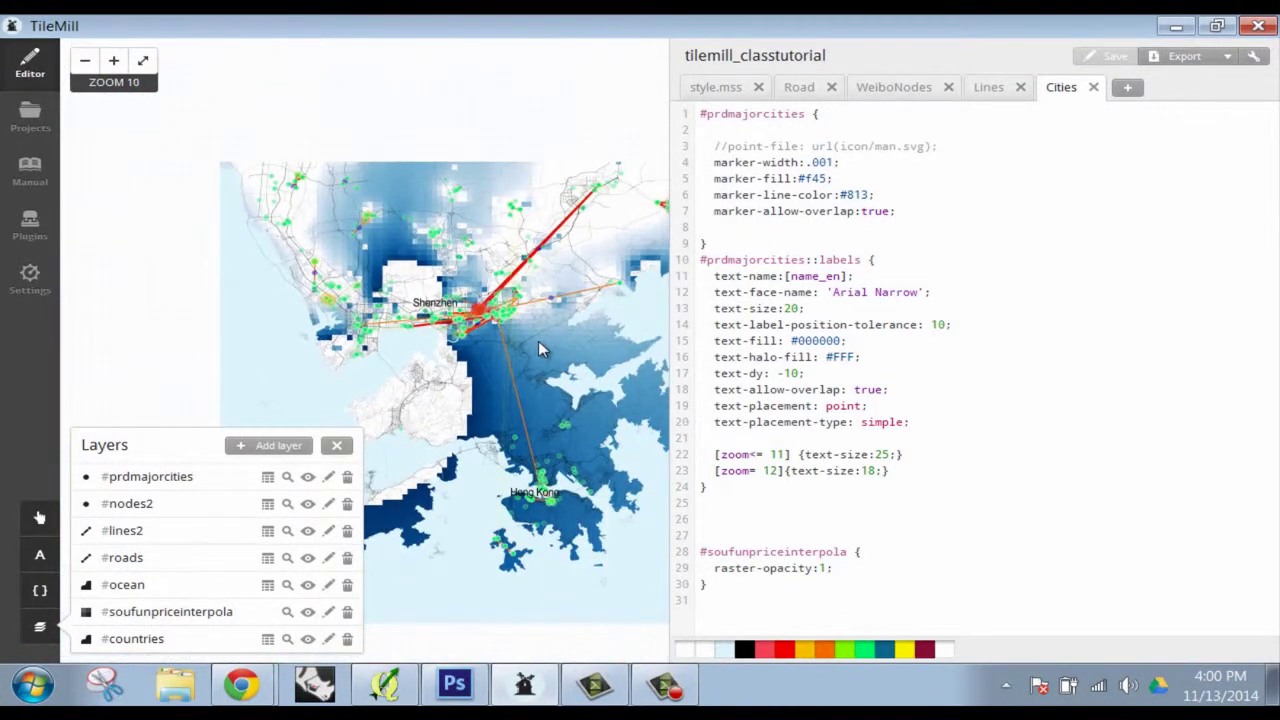
pyautogui.scroll(2, 538, 341)
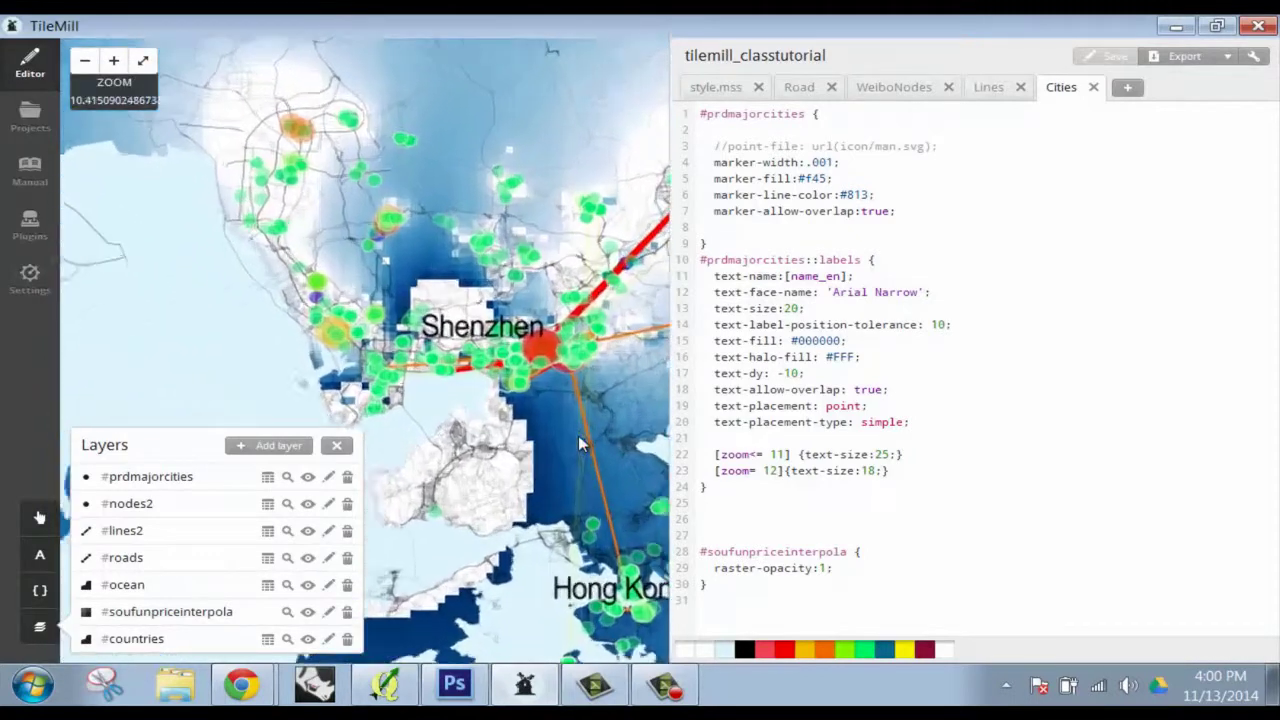
pyautogui.scroll(1, 580, 444)
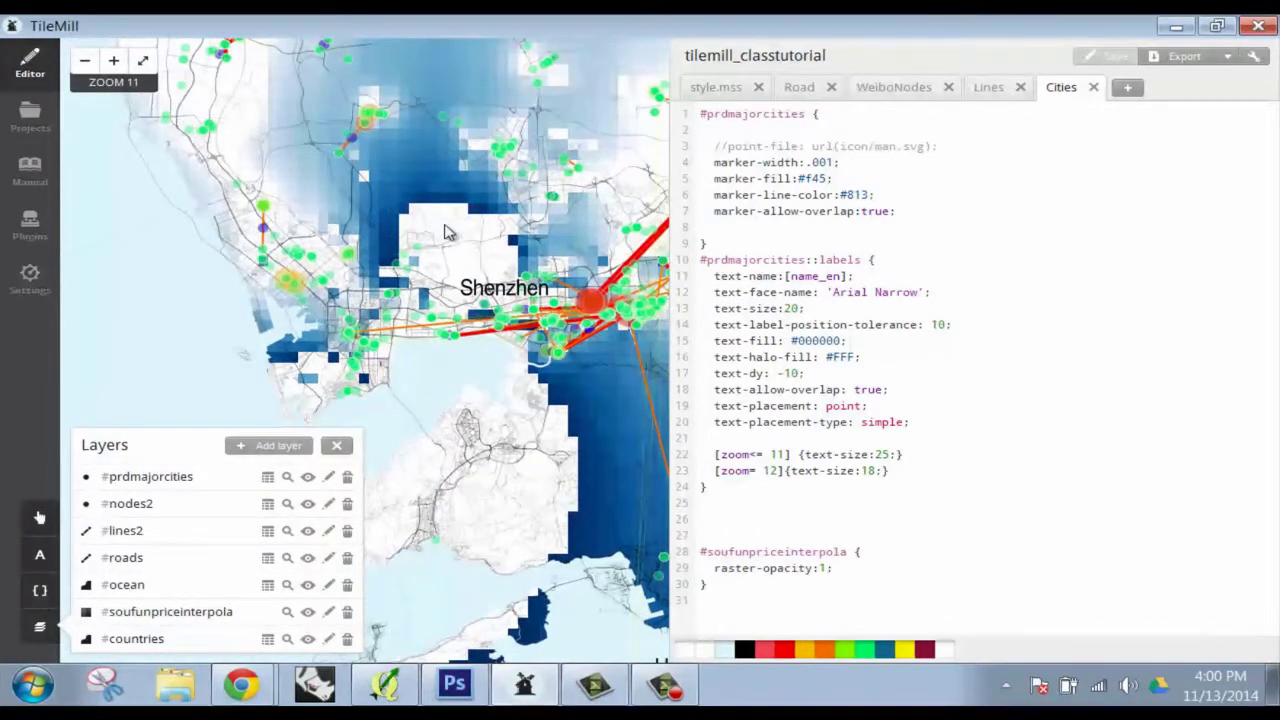
pyautogui.scroll(2, 447, 265)
pyautogui.scroll(1, 447, 265)
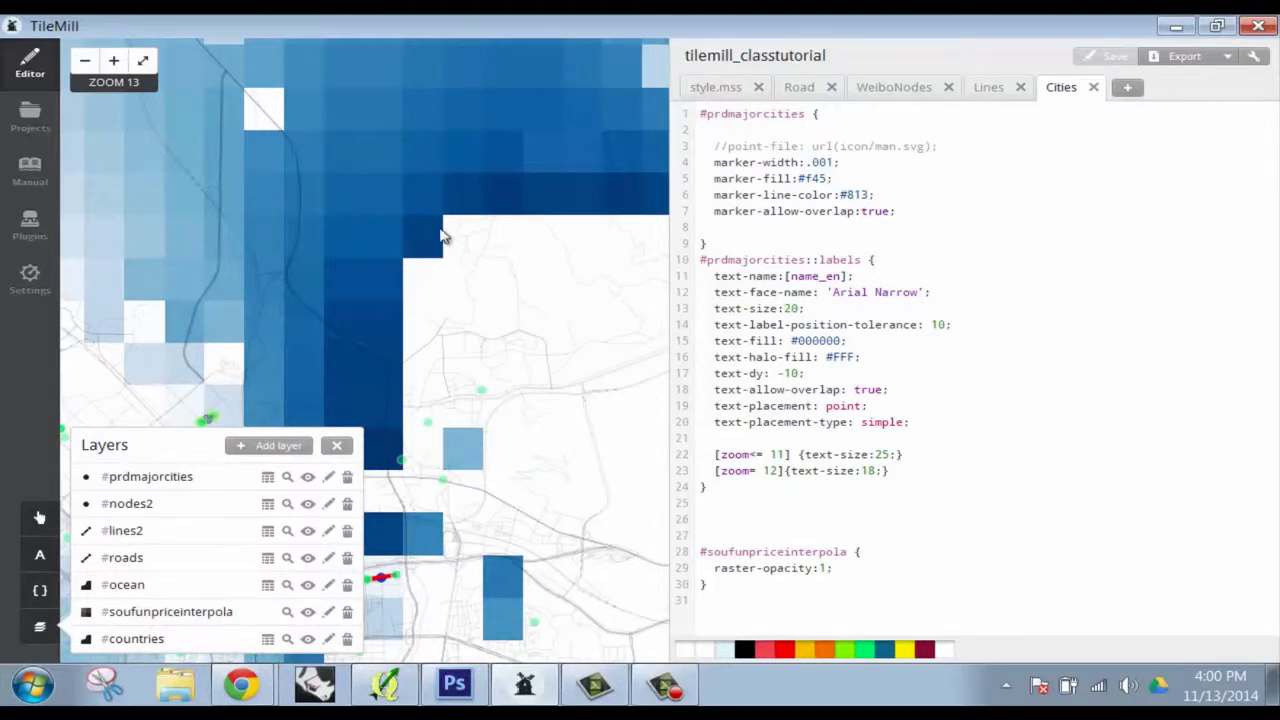
# - Place the cursor at the end of the stylesheet and reframe Shenzhen and Hong Kong
pyautogui.scroll(-3, 437, 237)
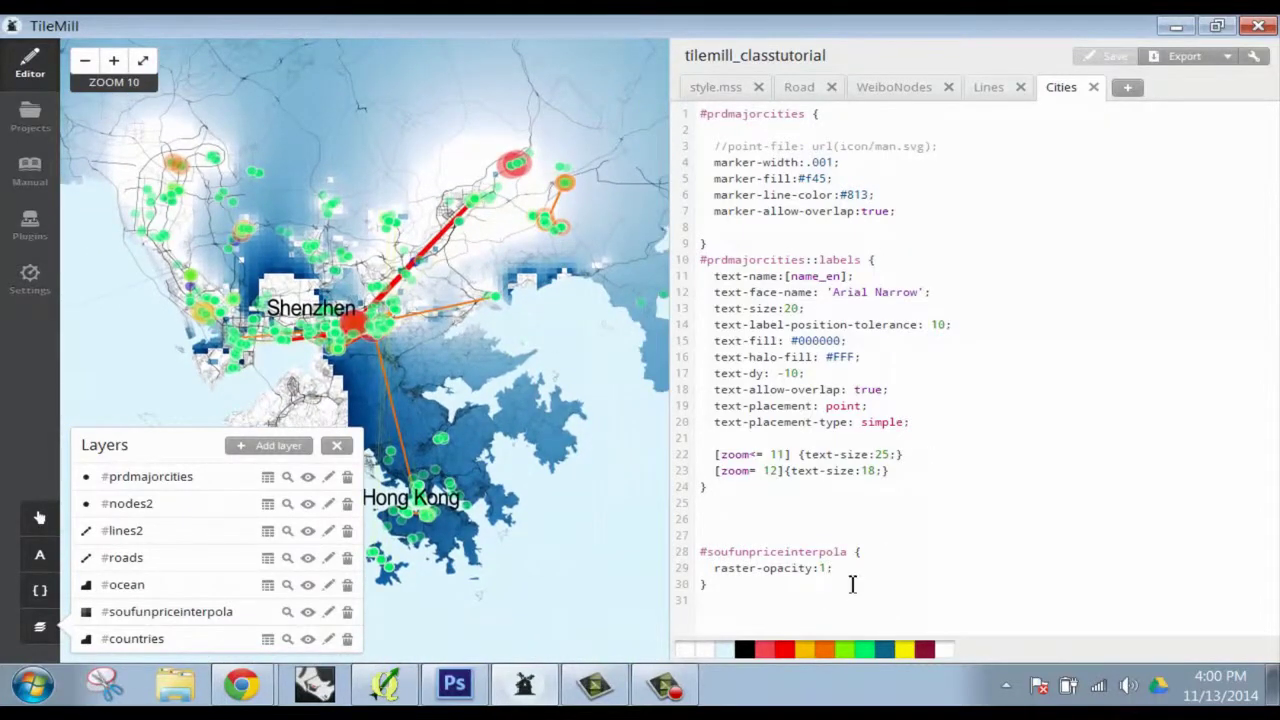
pyautogui.click(852, 584)
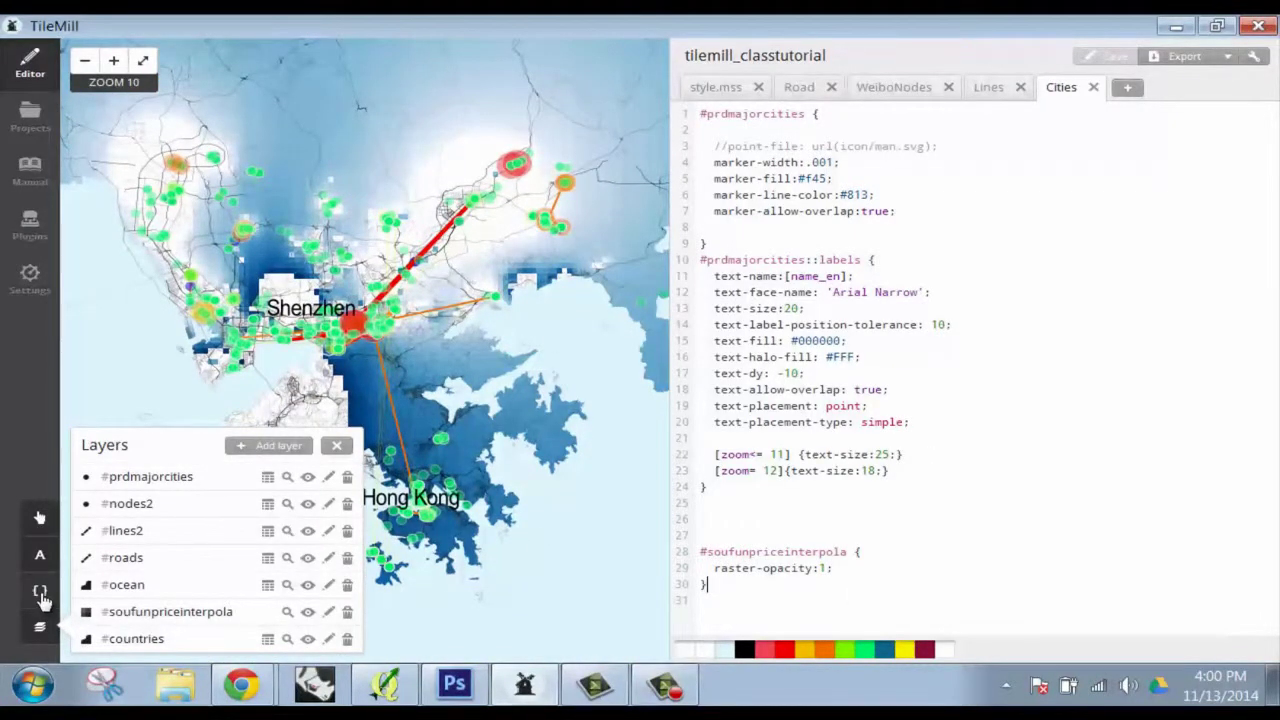
pyautogui.moveTo(390, 312); pyautogui.dragTo(482, 296)
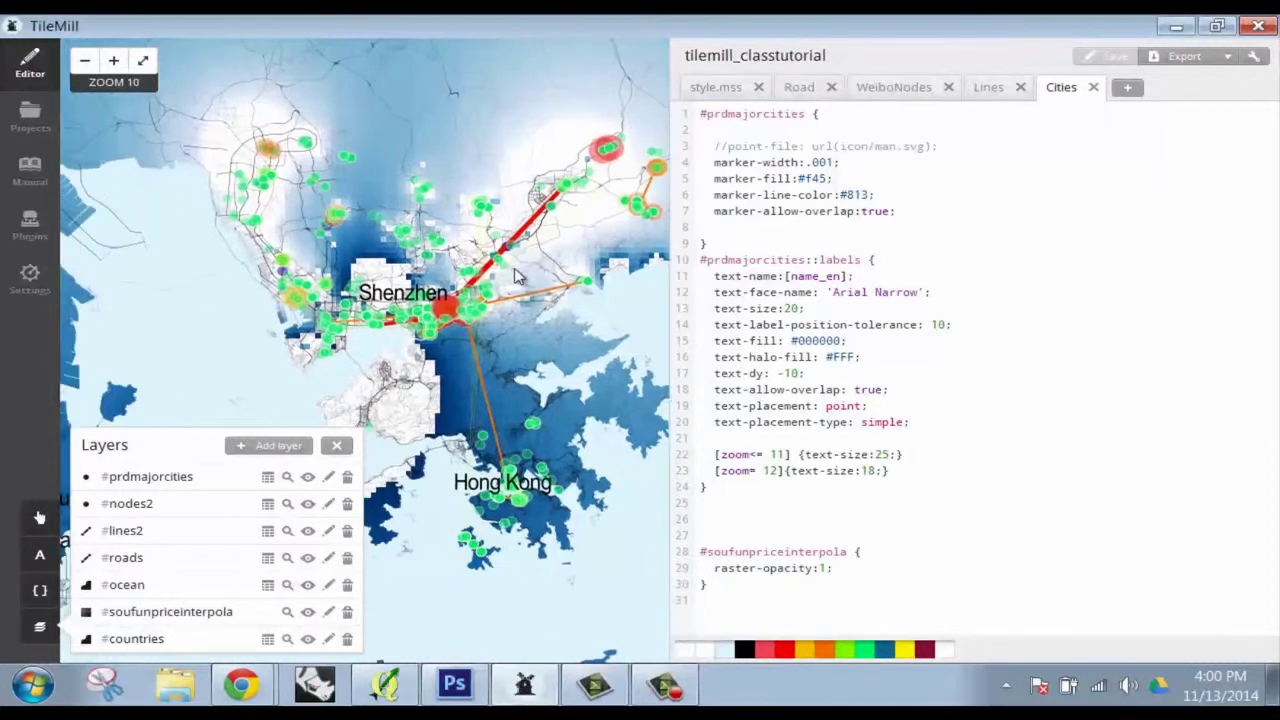
# - Select the raster-scaling property name in the Carto reference's raster section
pyautogui.click(38, 591)
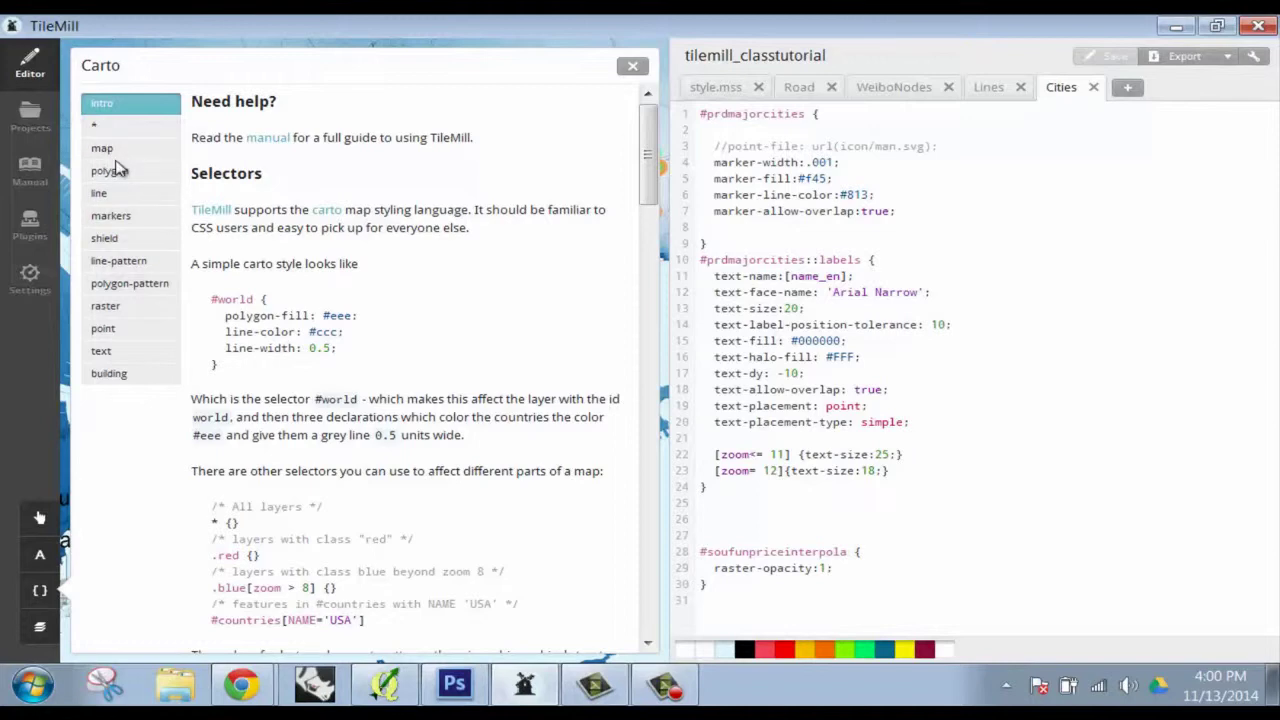
pyautogui.click(146, 310)
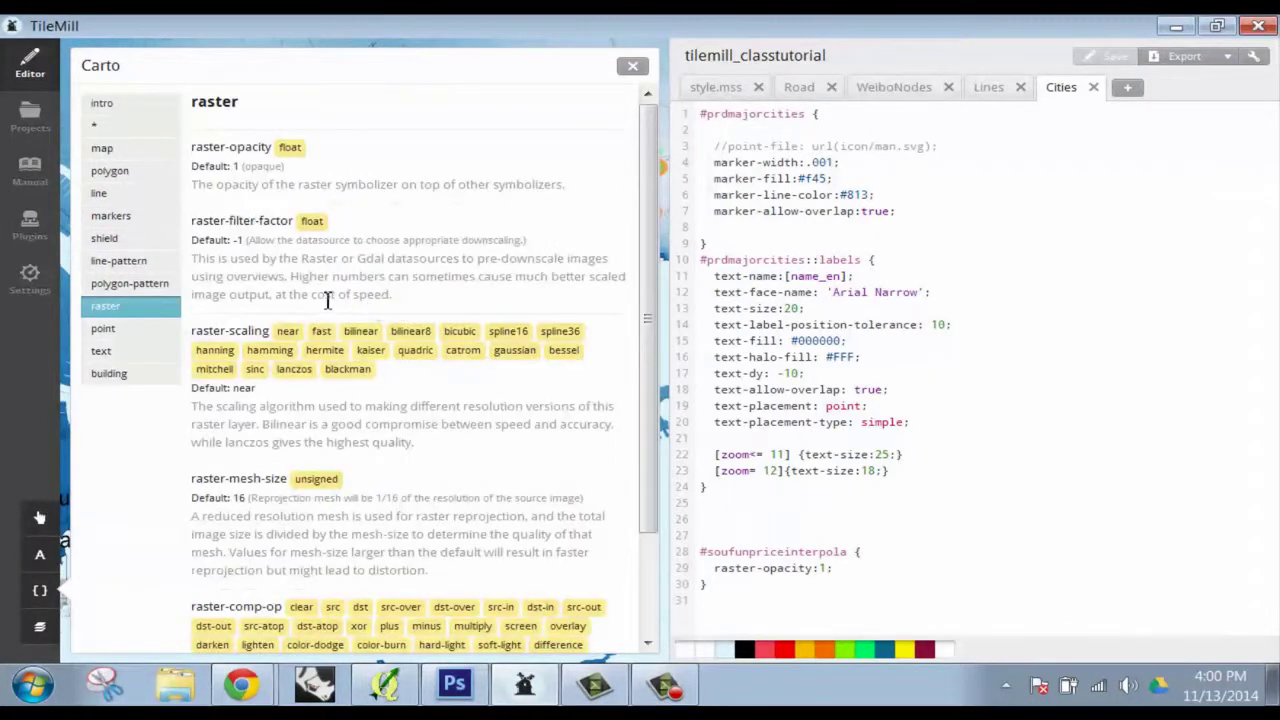
pyautogui.scroll(-3, 329, 294)
pyautogui.scroll(3, 331, 262)
pyautogui.moveTo(657, 508); pyautogui.dragTo(657, 544)
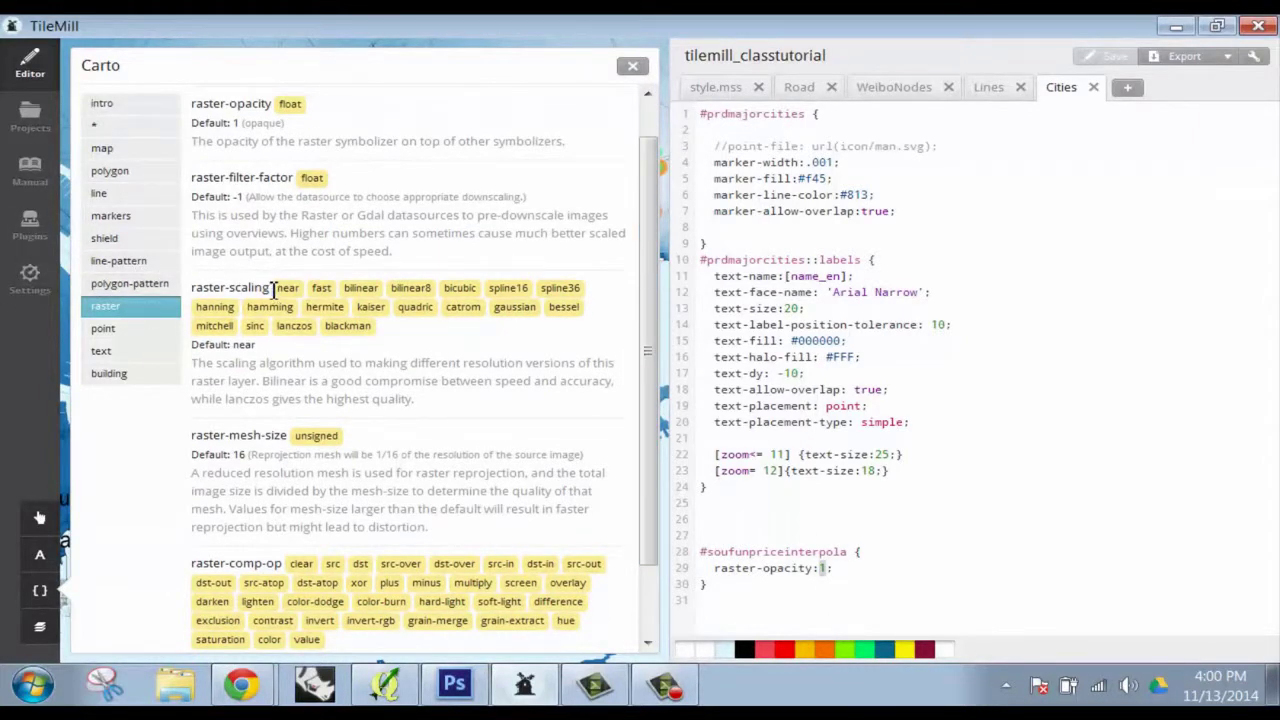
pyautogui.moveTo(272, 288); pyautogui.dragTo(193, 290)
pyautogui.hotkey('ctrl', 'c')
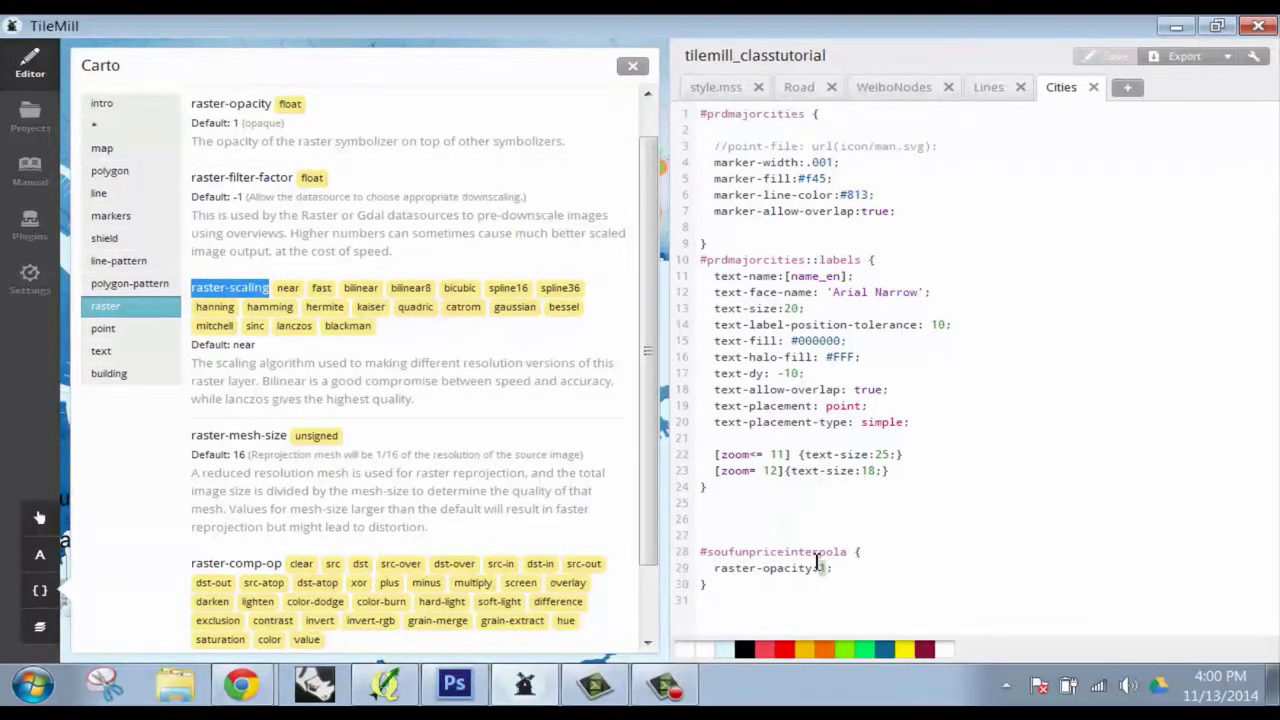
# - Paste raster-scaling onto a new line after the raster-opacity rule
pyautogui.click(867, 566)
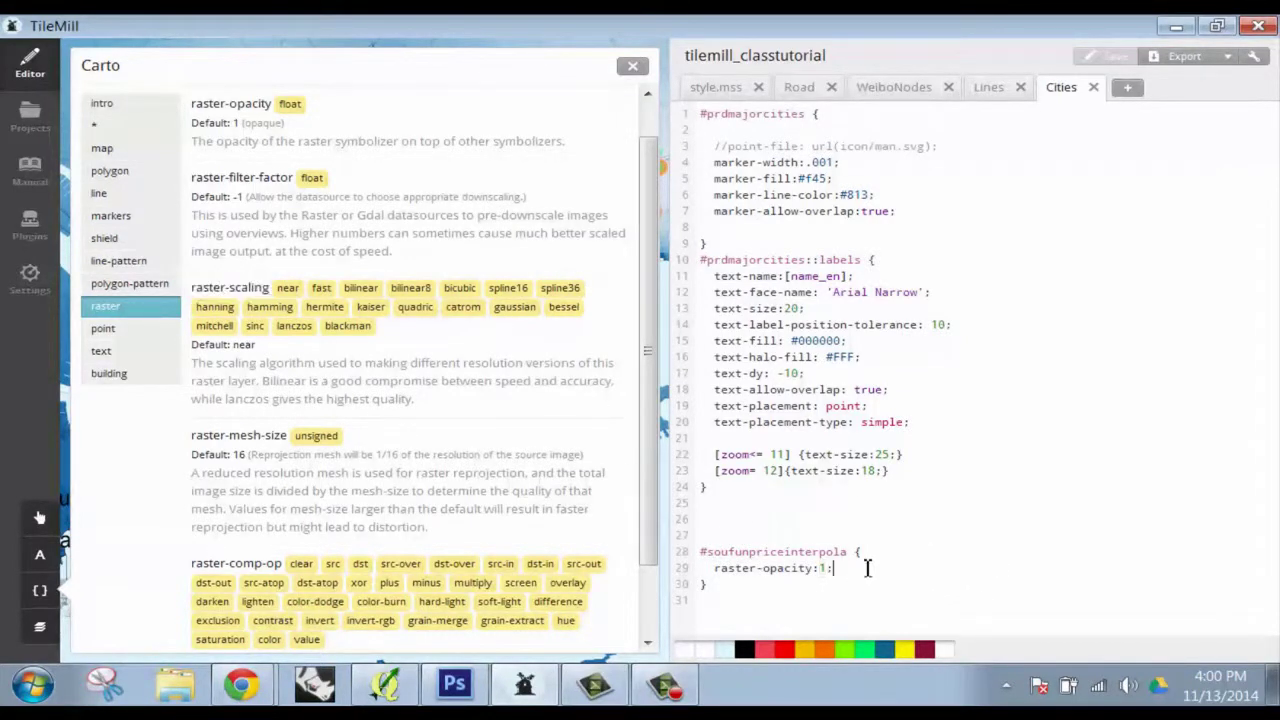
pyautogui.press('Return')
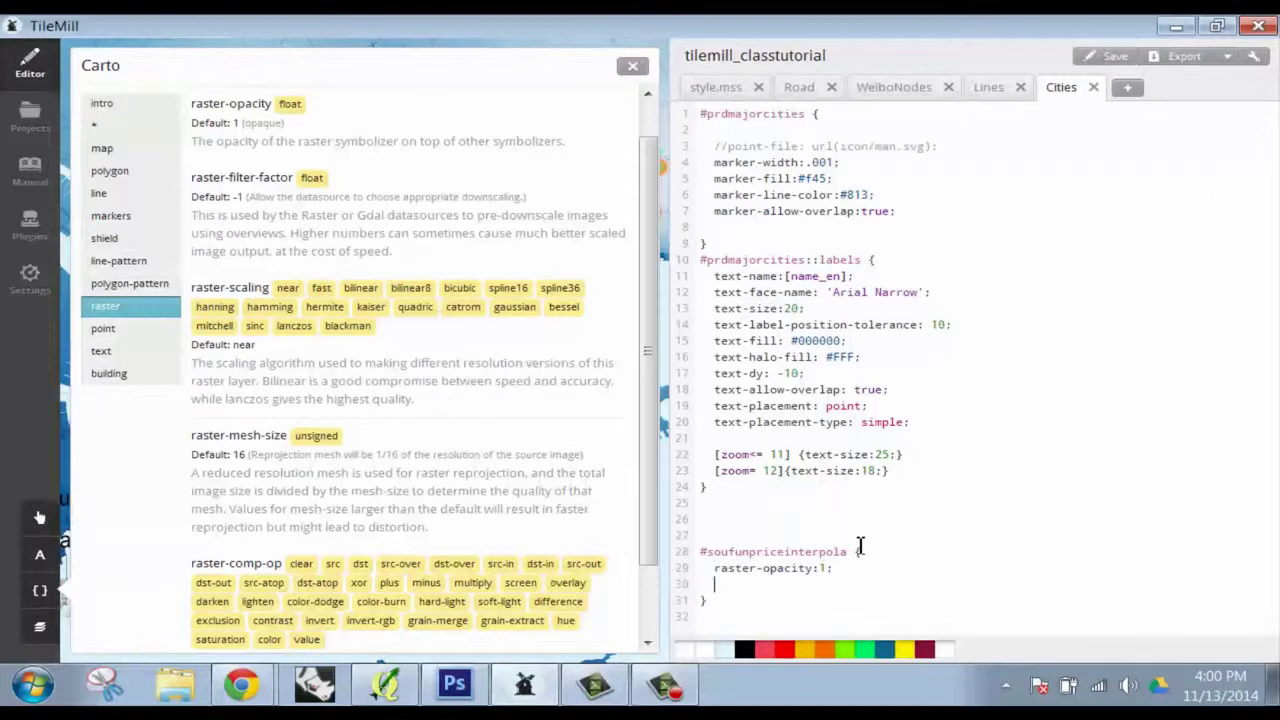
pyautogui.hotkey('ctrl', 'v')
# - Save the style, dismiss the invalid raster-scaling error, retry with a lowercase b, and dismiss it again
pyautogui.click(1112, 56)
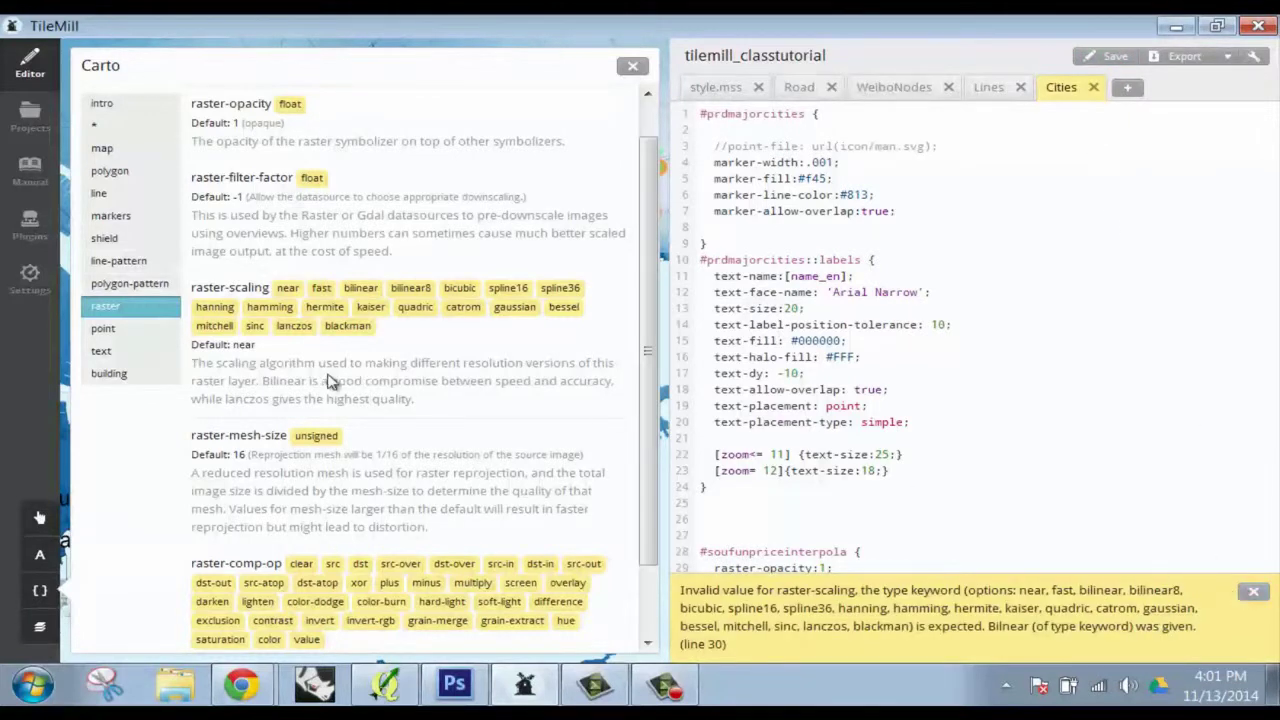
pyautogui.click(1250, 595)
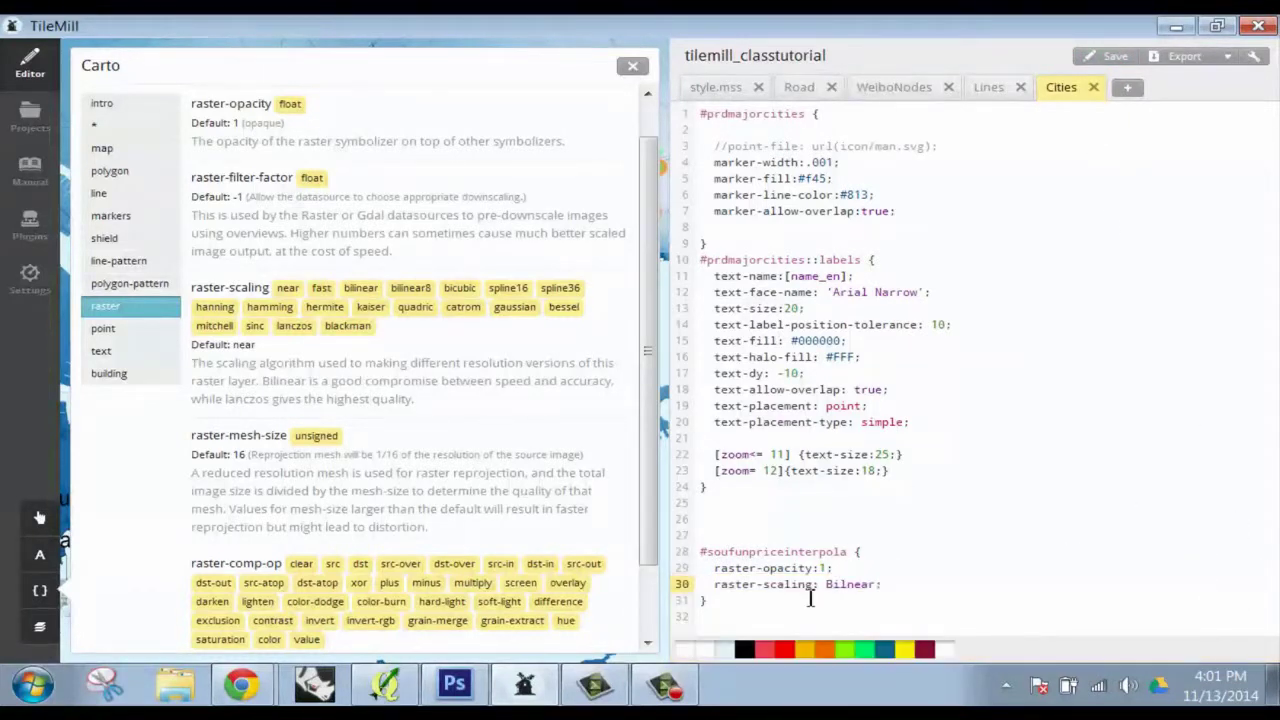
pyautogui.write('b')
pyautogui.click(1107, 56)
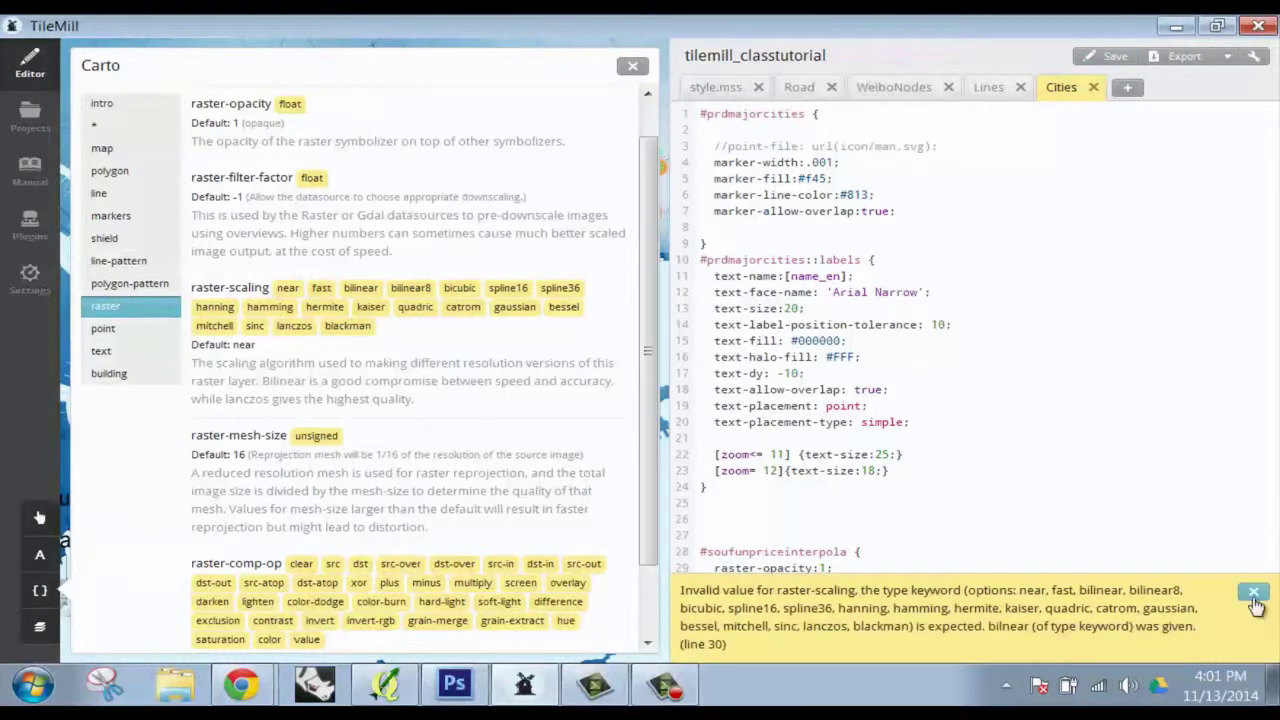
pyautogui.click(1254, 595)
# - Replace the misspelled value on line 30 with 'bilinear' copied from the reference, and save
pyautogui.moveTo(381, 288)
pyautogui.mouseDown()
pyautogui.moveTo(347, 291)
pyautogui.moveTo(380, 290)
pyautogui.mouseUp()
pyautogui.hotkey('ctrl', 'c')
pyautogui.click(343, 290)
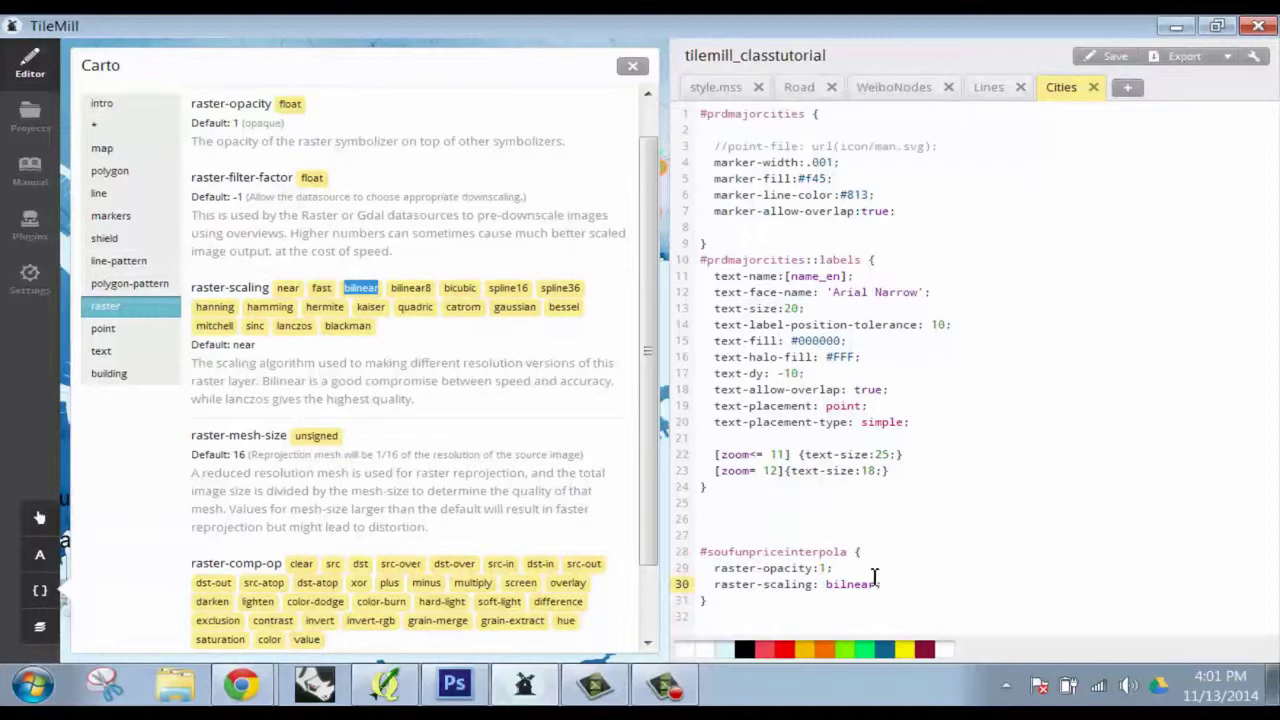
pyautogui.moveTo(876, 585); pyautogui.dragTo(826, 585)
pyautogui.hotkey('ctrl', 'v')
pyautogui.click(1100, 55)
# - Close the Carto reference and move the map between Shenzhen and Hong Kong
pyautogui.click(633, 65)
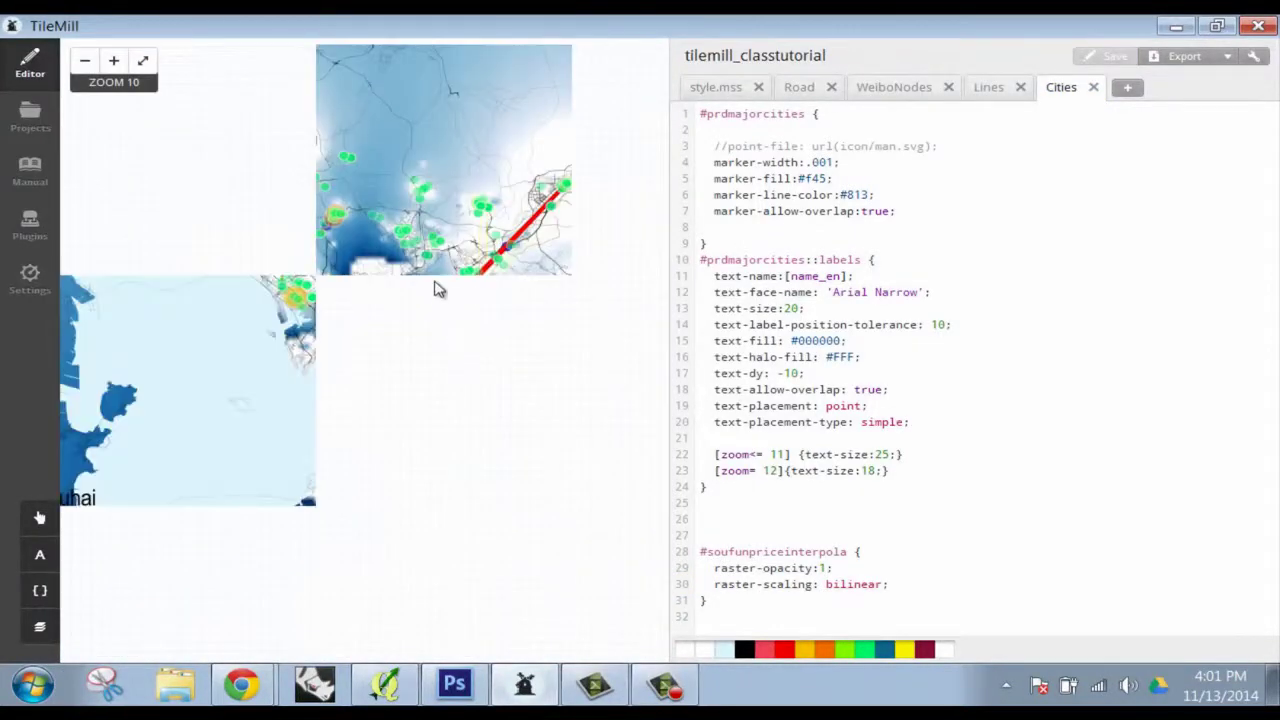
pyautogui.moveTo(429, 277); pyautogui.dragTo(437, 262)
pyautogui.scroll(2, 437, 262)
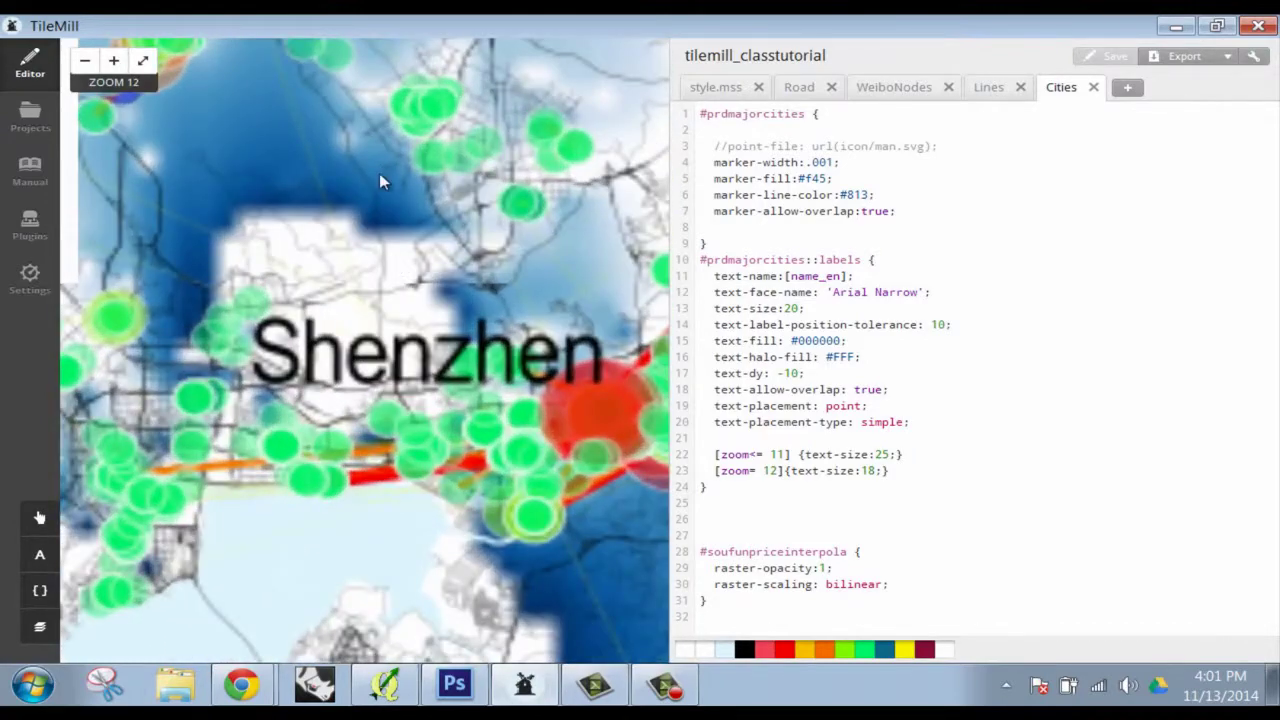
pyautogui.scroll(-1, 517, 266)
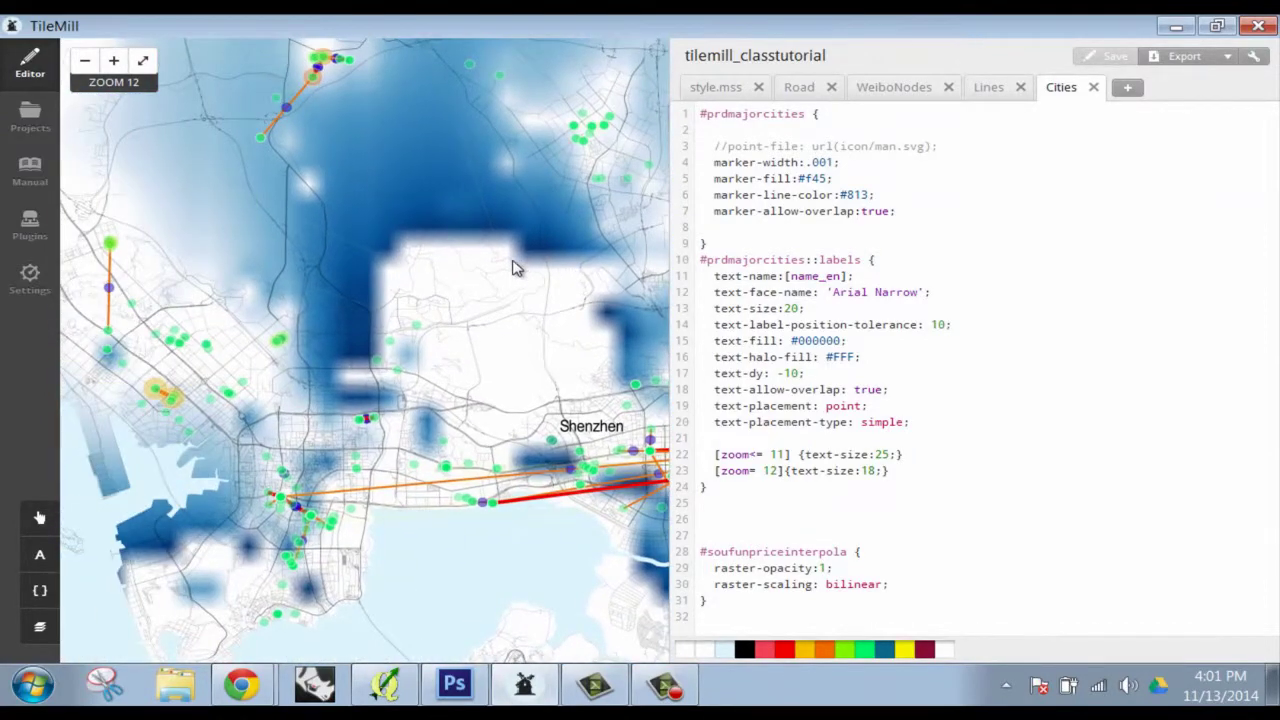
pyautogui.press('Right')
pyautogui.press('Down')
pyautogui.press('Right')
pyautogui.press('Down')
pyautogui.press('Right')
pyautogui.press('Down')
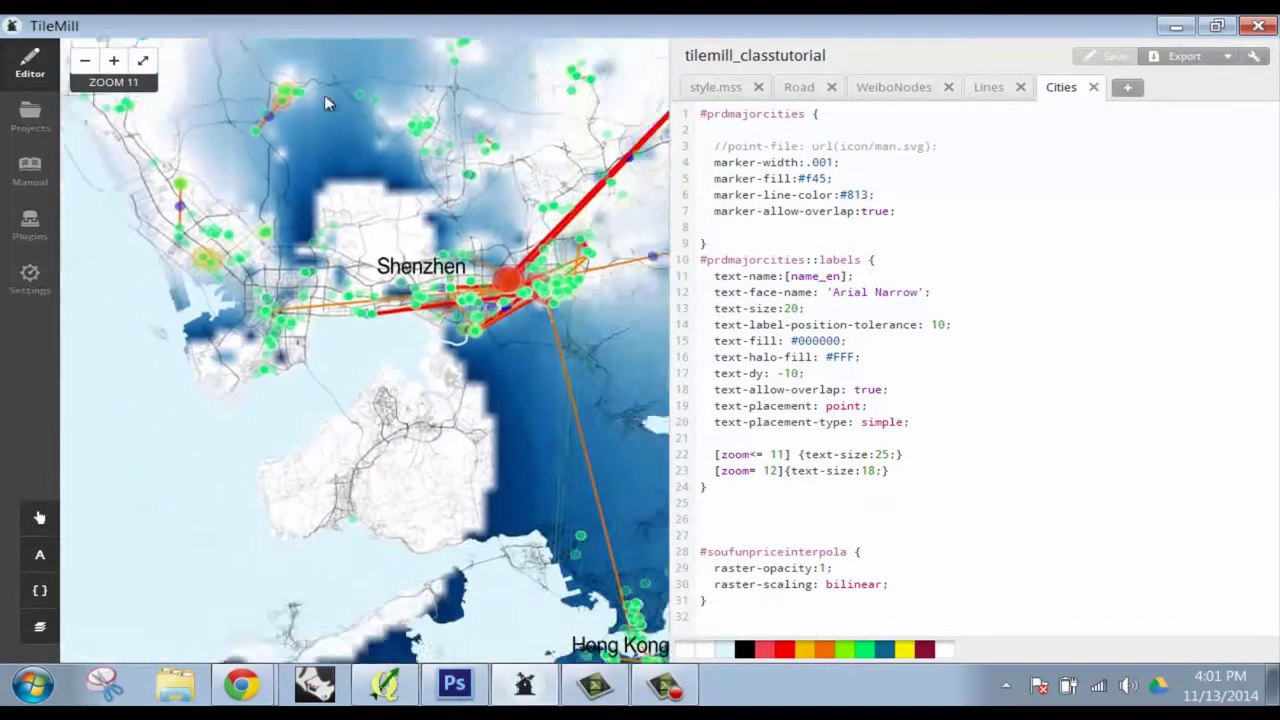
pyautogui.press('Up')
pyautogui.press('Left')
pyautogui.press('Up')
pyautogui.press('Left')
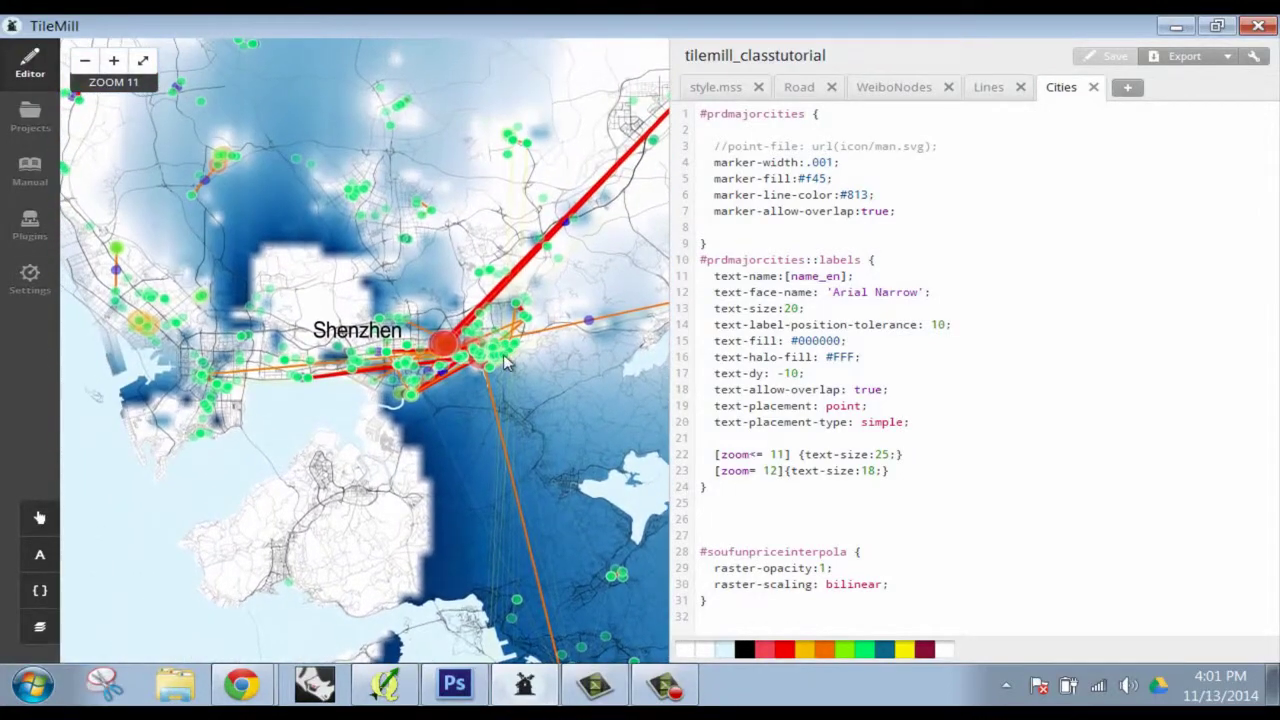
# - Zoom and pan to reframe the delta region and inspect the smoothed raster
pyautogui.scroll(1, 505, 362)
pyautogui.scroll(-2, 510, 314)
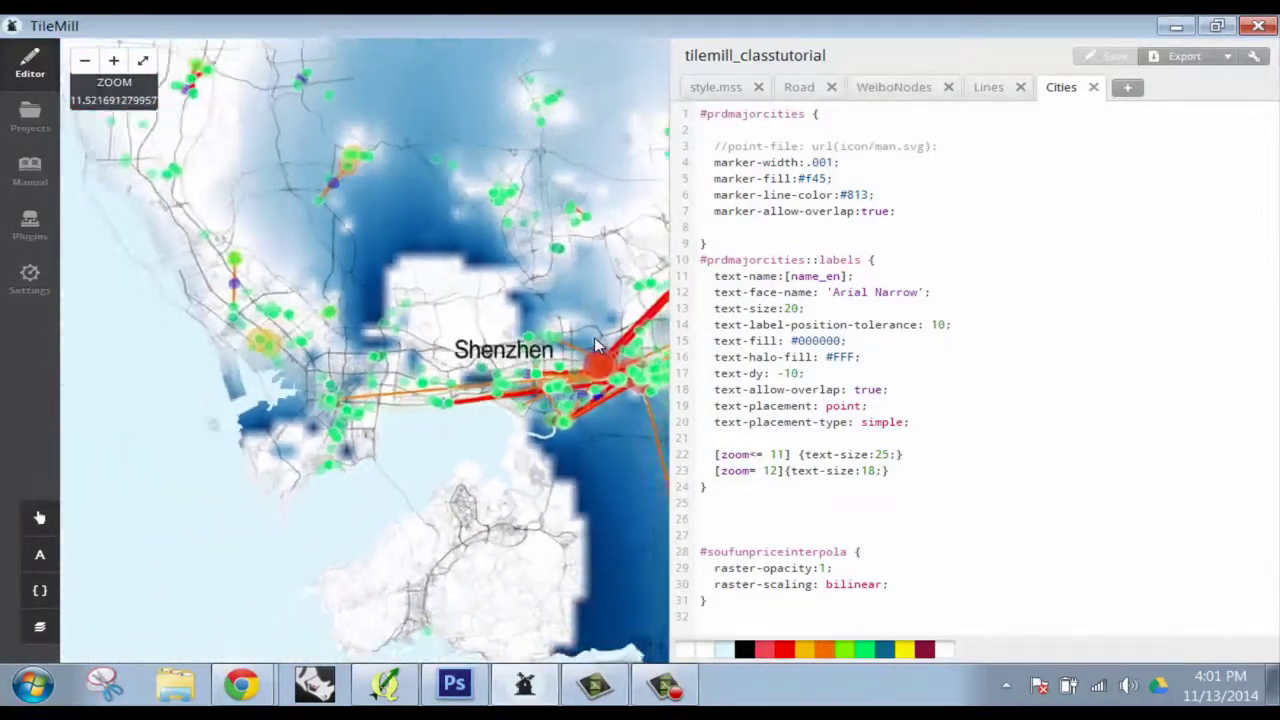
pyautogui.scroll(1, 563, 340)
pyautogui.moveTo(563, 340); pyautogui.dragTo(343, 340)
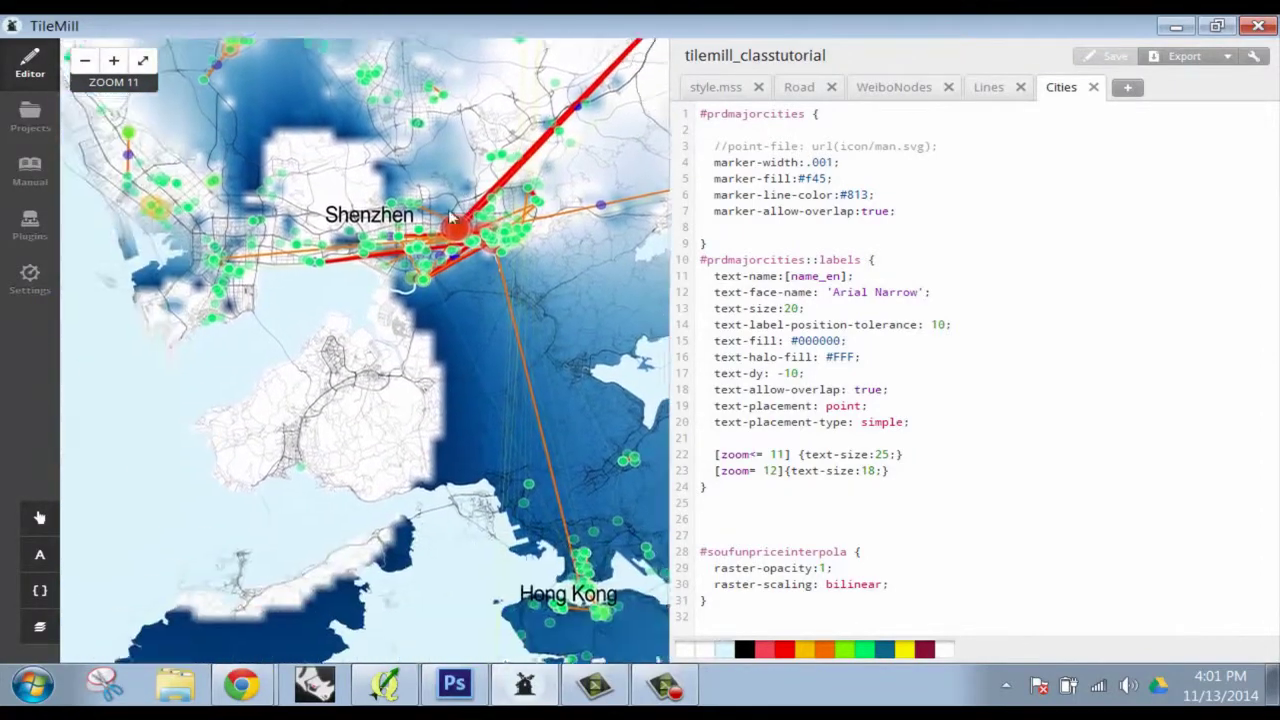
pyautogui.scroll(-2, 483, 250)
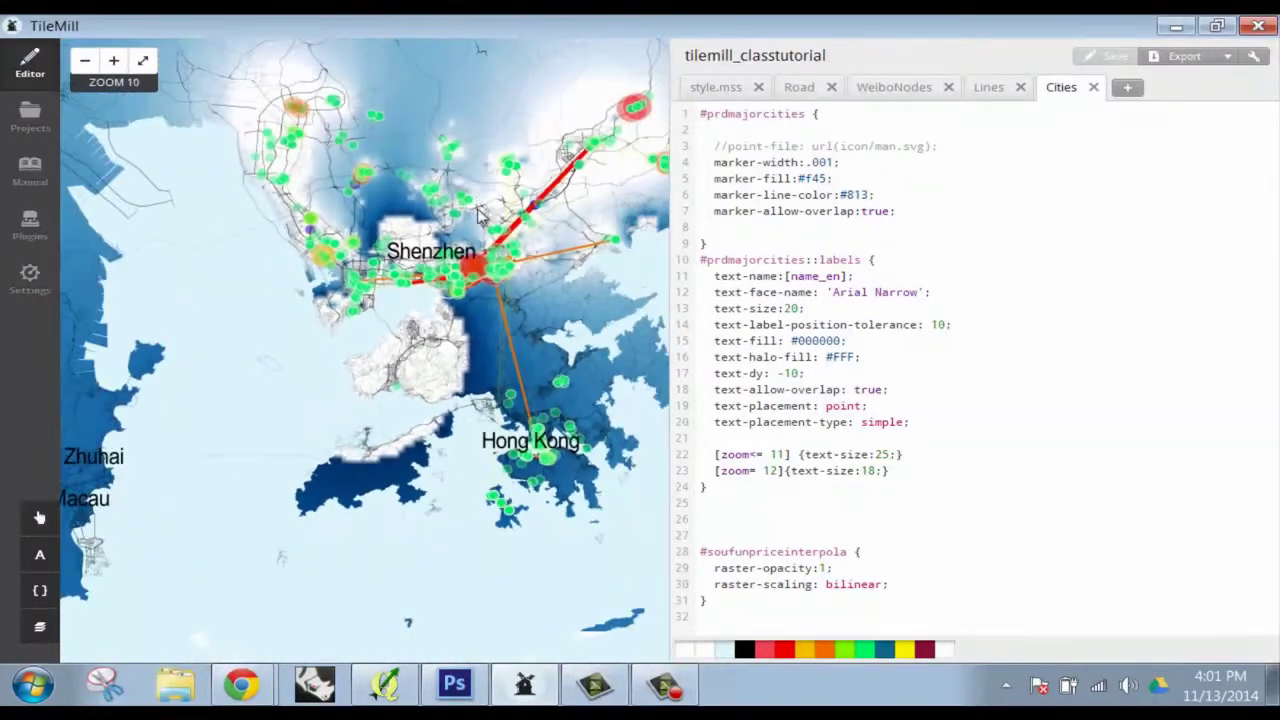
pyautogui.scroll(-1, 483, 250)
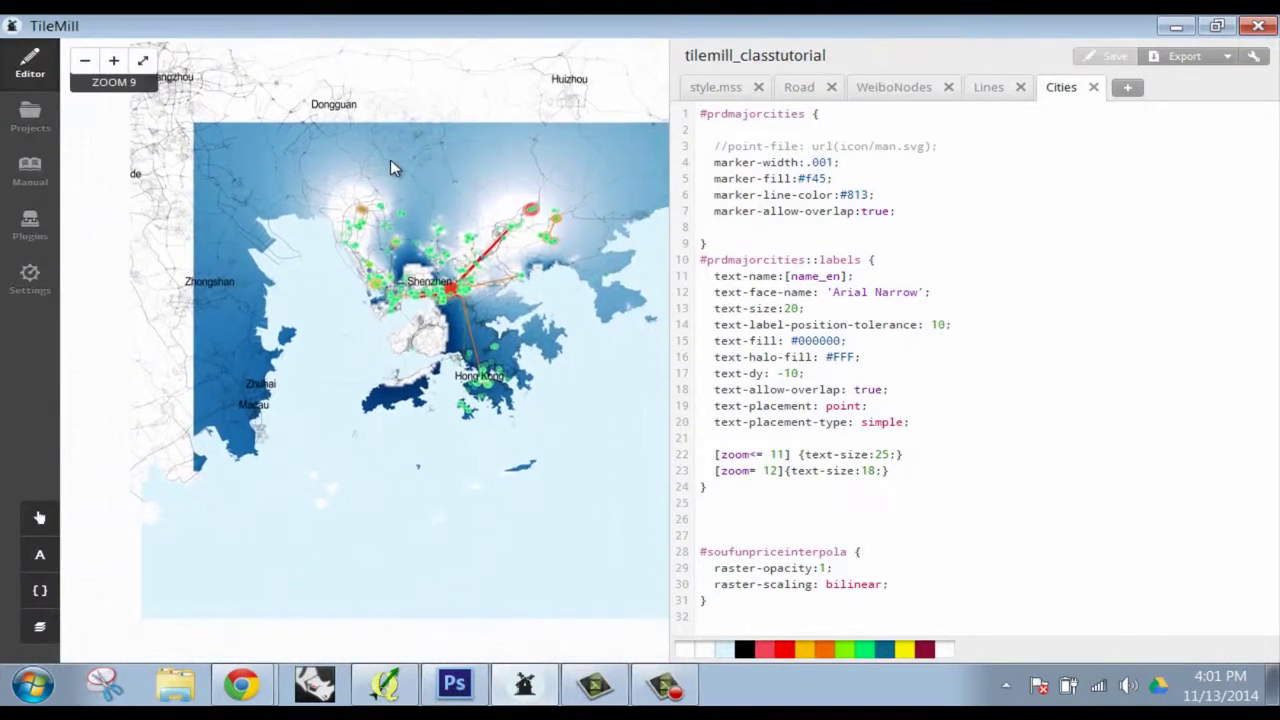
pyautogui.moveTo(515, 185); pyautogui.dragTo(405, 155)
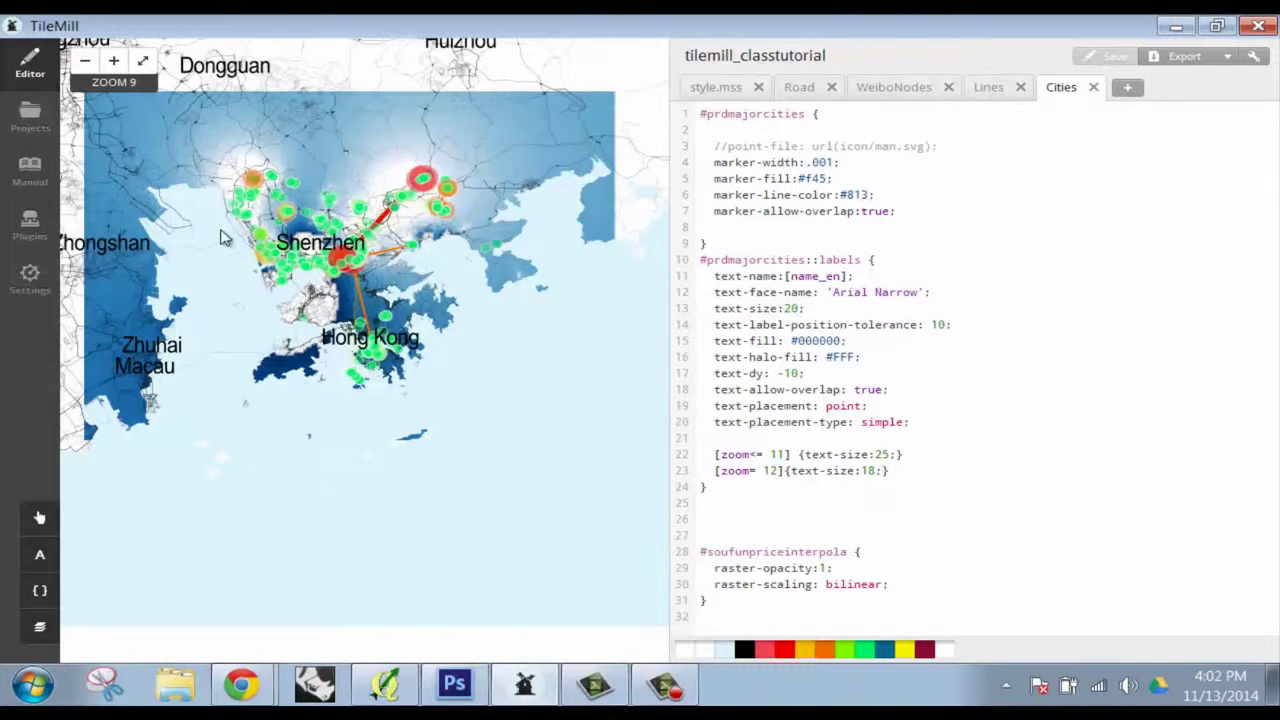
pyautogui.moveTo(226, 238); pyautogui.dragTo(281, 265)
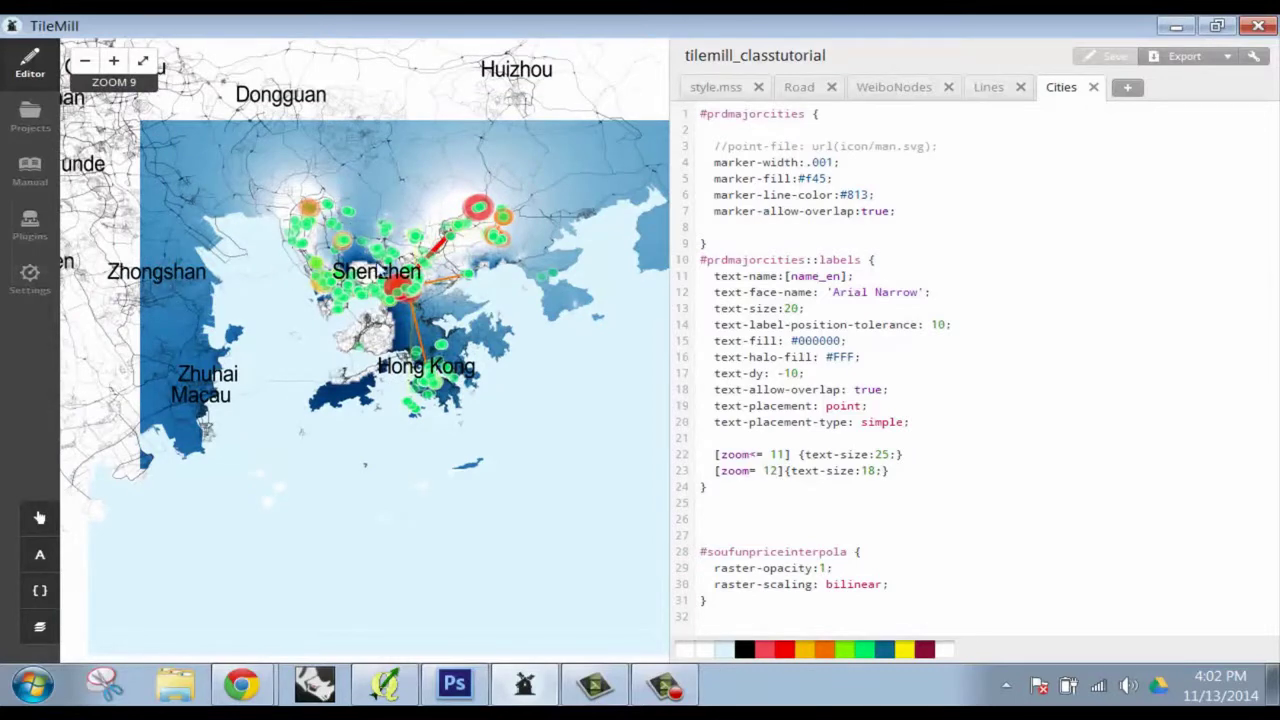
pyautogui.moveTo(382, 300); pyautogui.dragTo(358, 382)
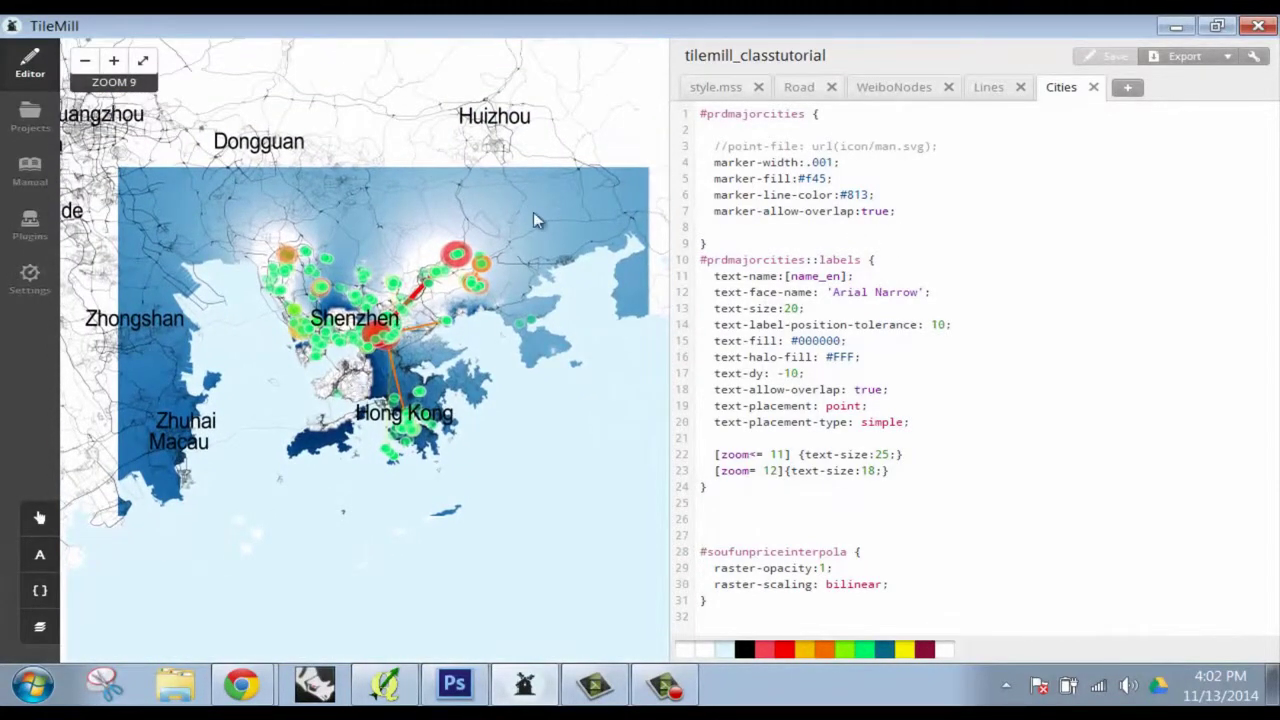
pyautogui.moveTo(468, 312); pyautogui.dragTo(504, 254)
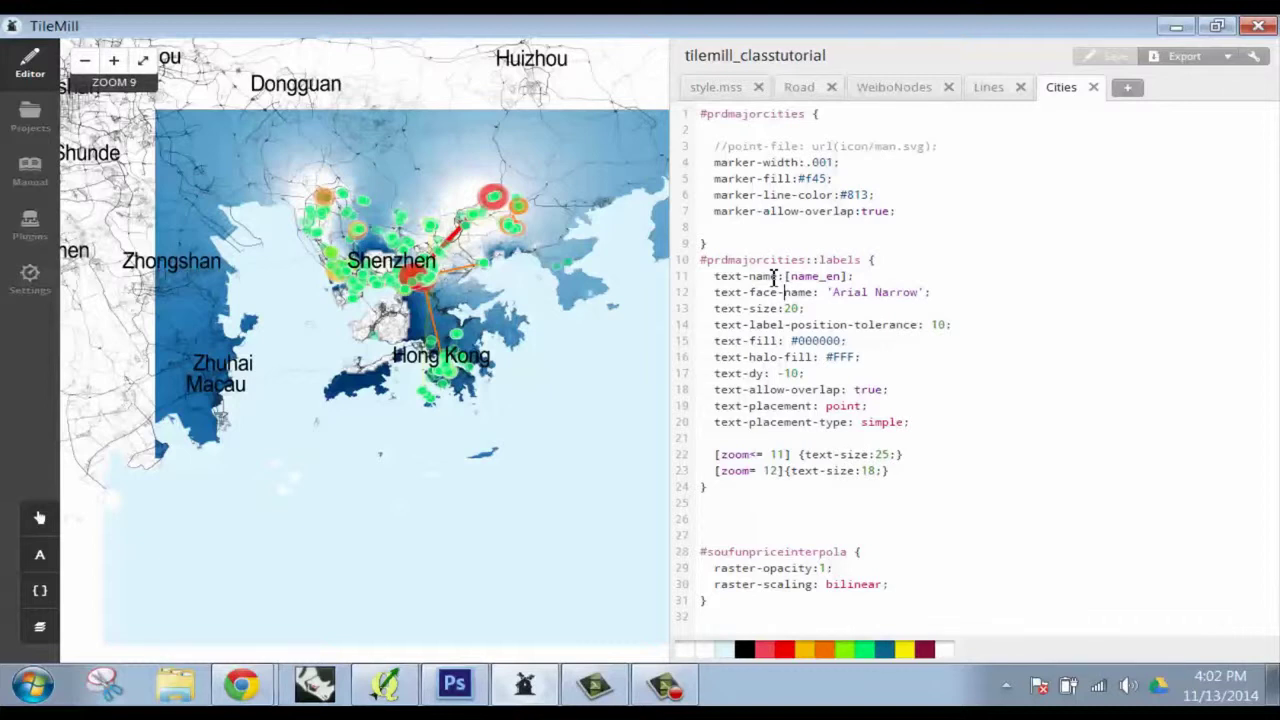
# - Step from the Carto reference and fonts list to the Templates panel and click into the legend
pyautogui.click(40, 593)
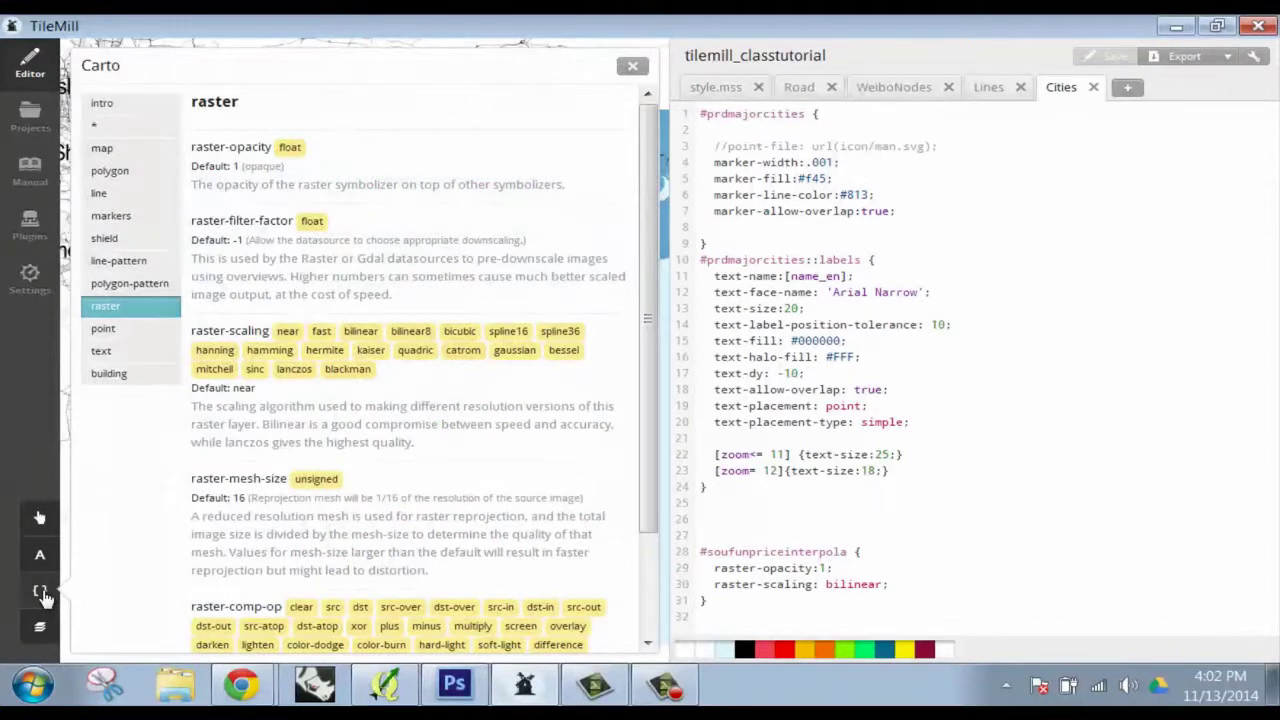
pyautogui.click(40, 555)
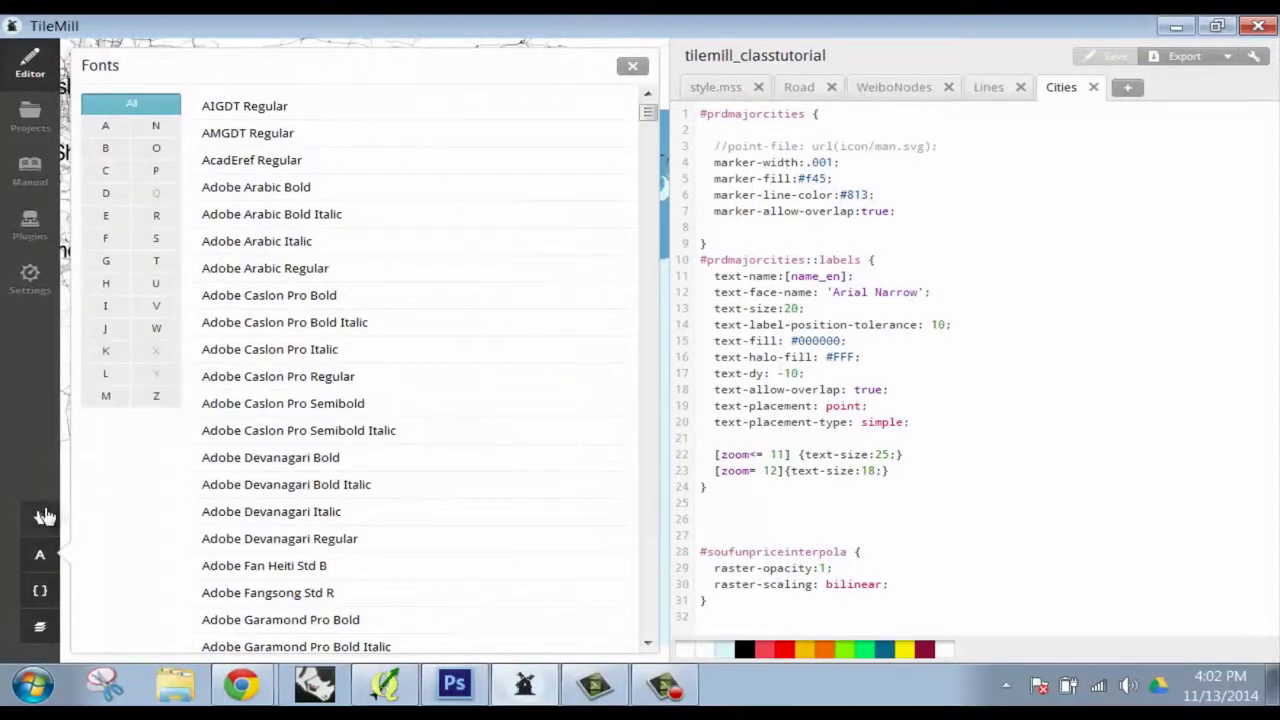
pyautogui.click(40, 517)
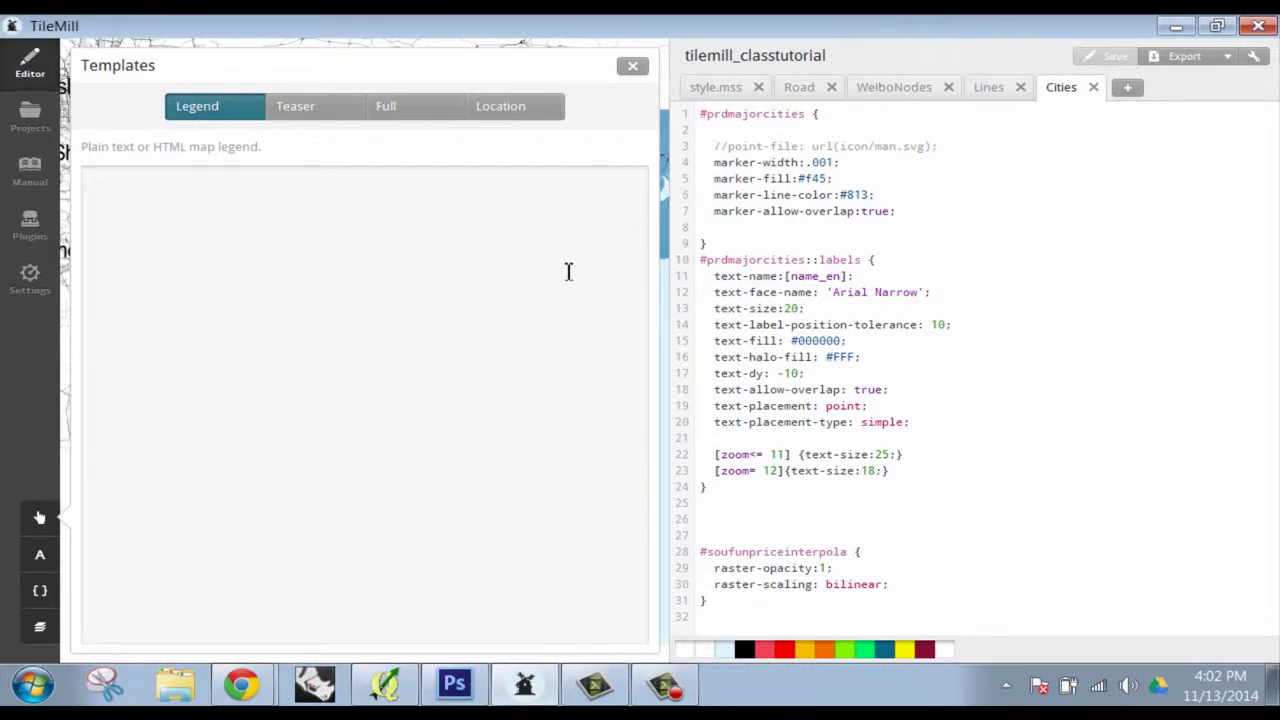
pyautogui.click(381, 193)
# - Review the Teaser and Full tooltip templates, then return to the empty Legend box
pyautogui.click(297, 117)
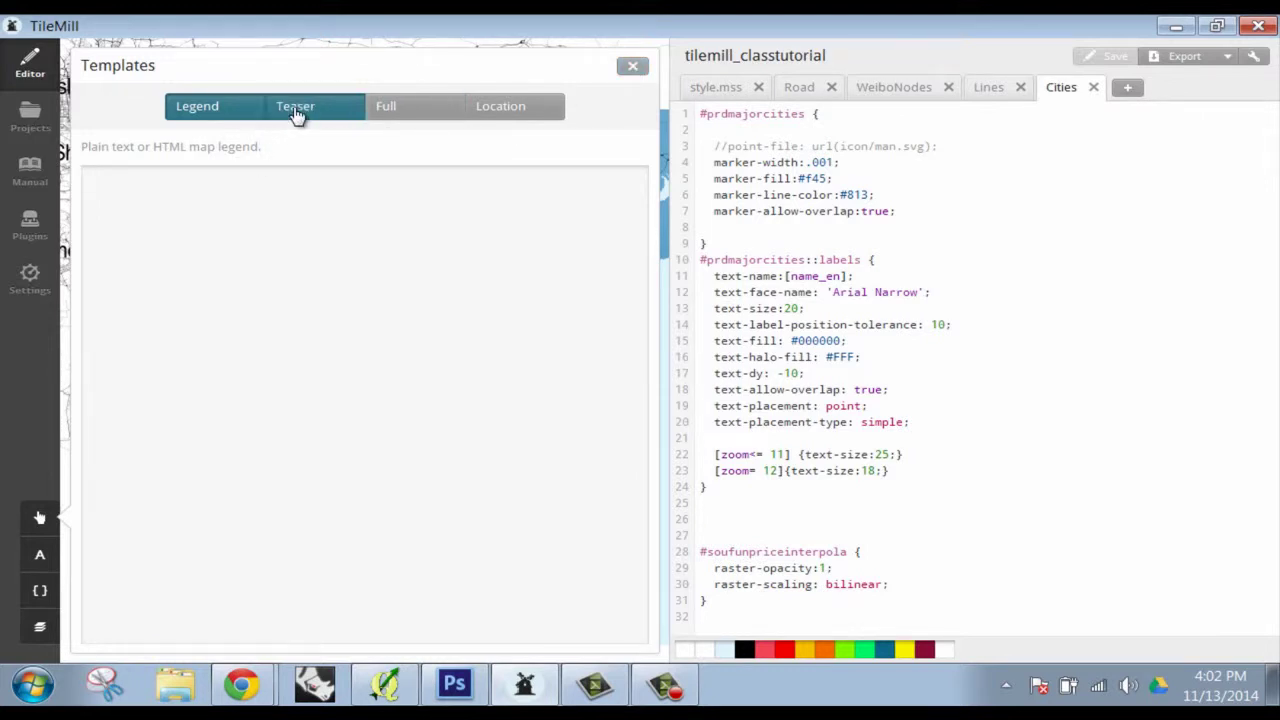
pyautogui.click(409, 112)
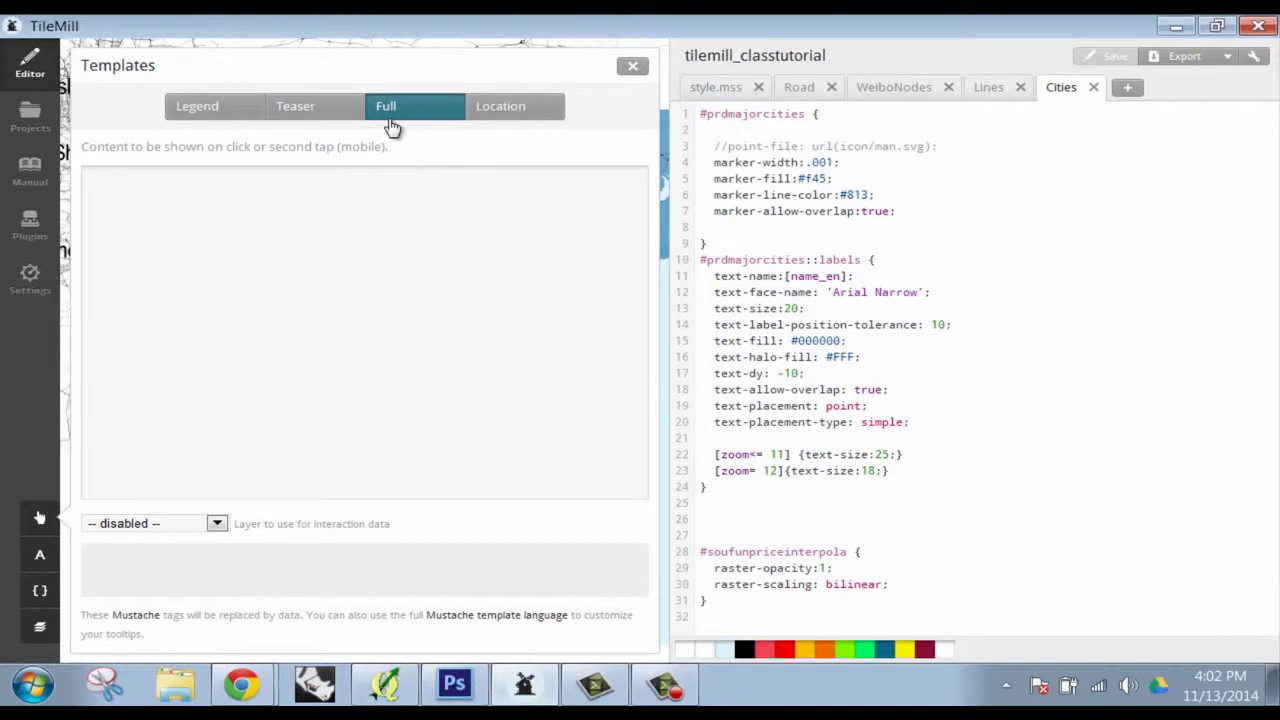
pyautogui.click(305, 118)
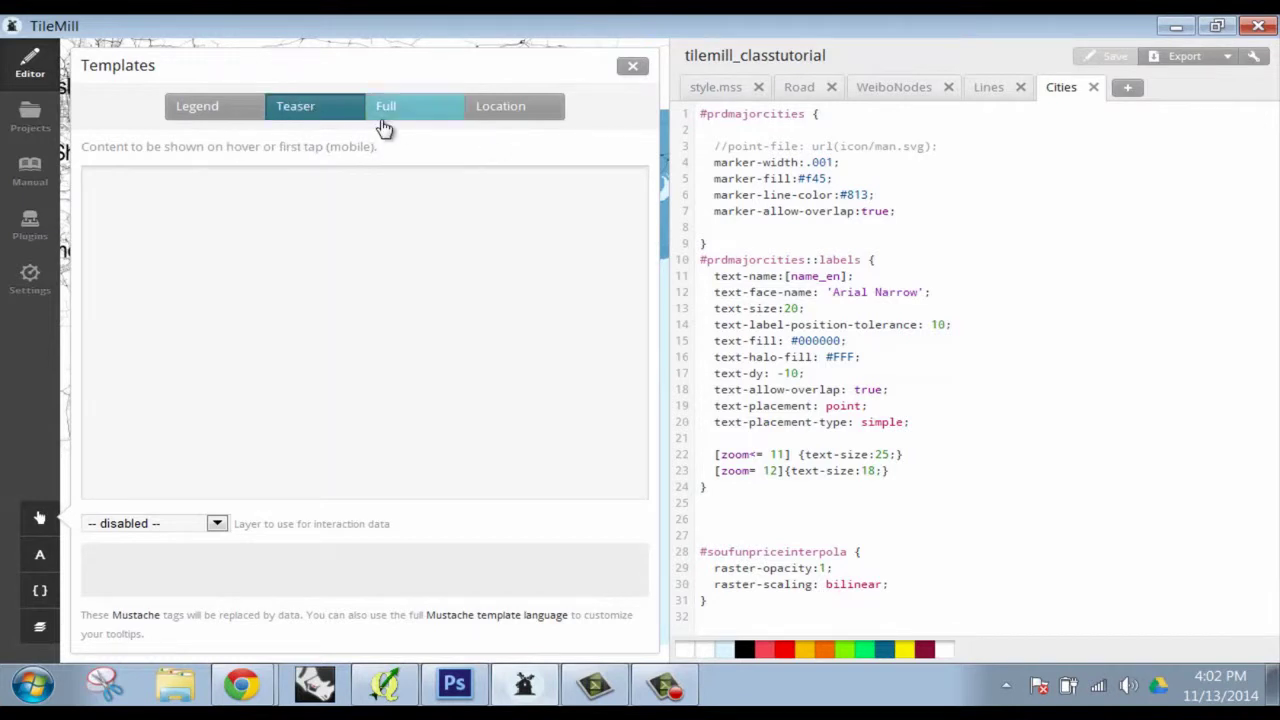
pyautogui.click(188, 108)
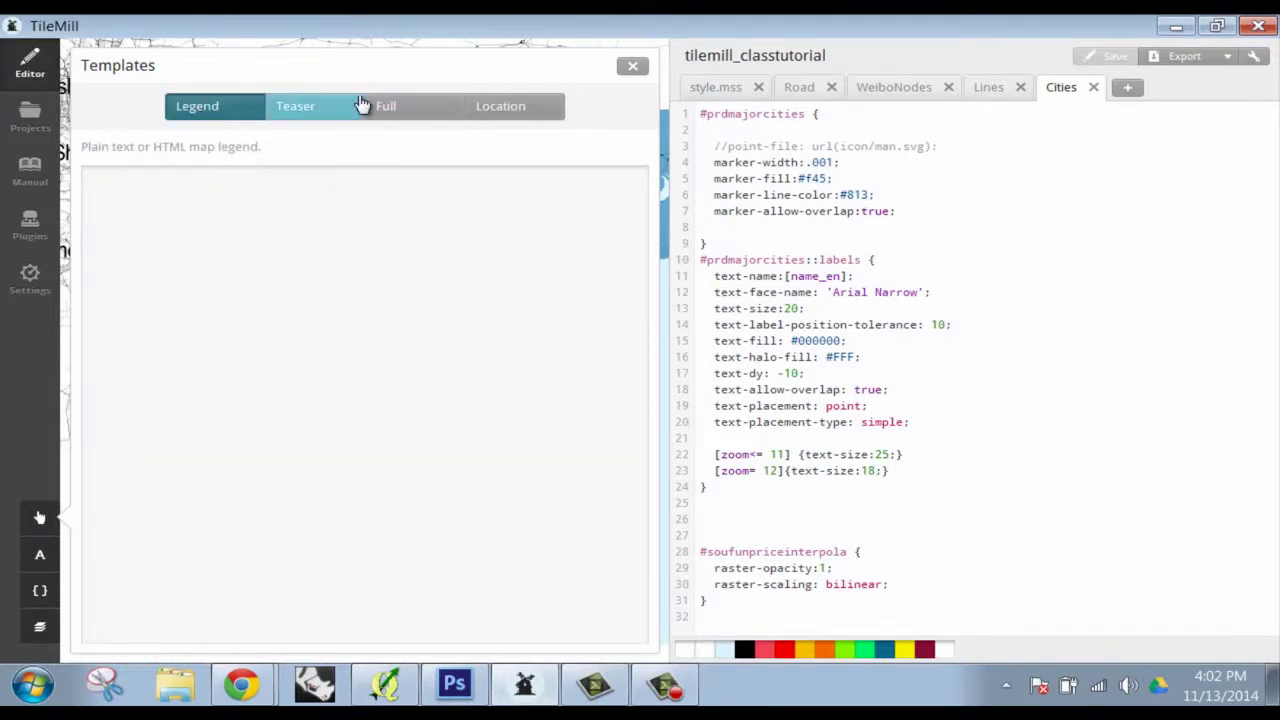
pyautogui.click(151, 238)
# - Restore, resize and re-maximize the TileMill window
pyautogui.doubleClick(844, 23)
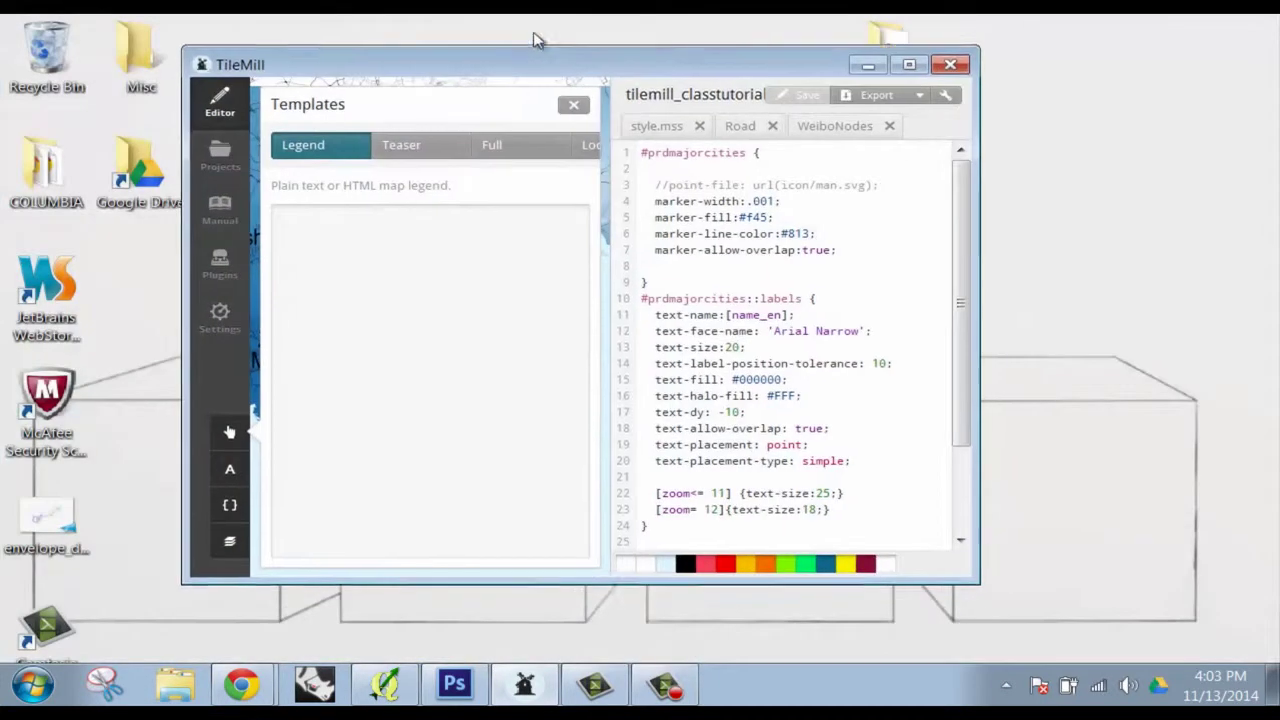
pyautogui.moveTo(955, 585); pyautogui.dragTo(1040, 645)
pyautogui.click(983, 35)
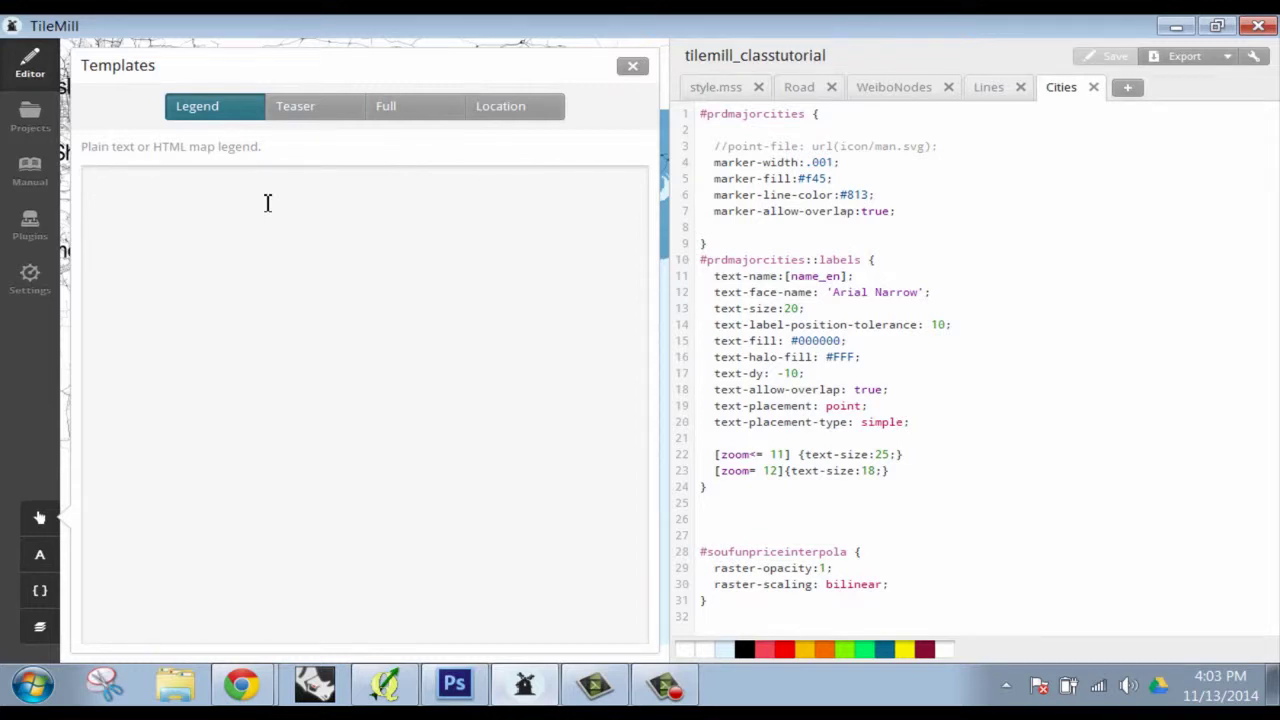
# - Type bold 'This is a demo for Datamining the City', a <br/>, then 'Circle size indicates weight of the connection.'
pyautogui.write('<')
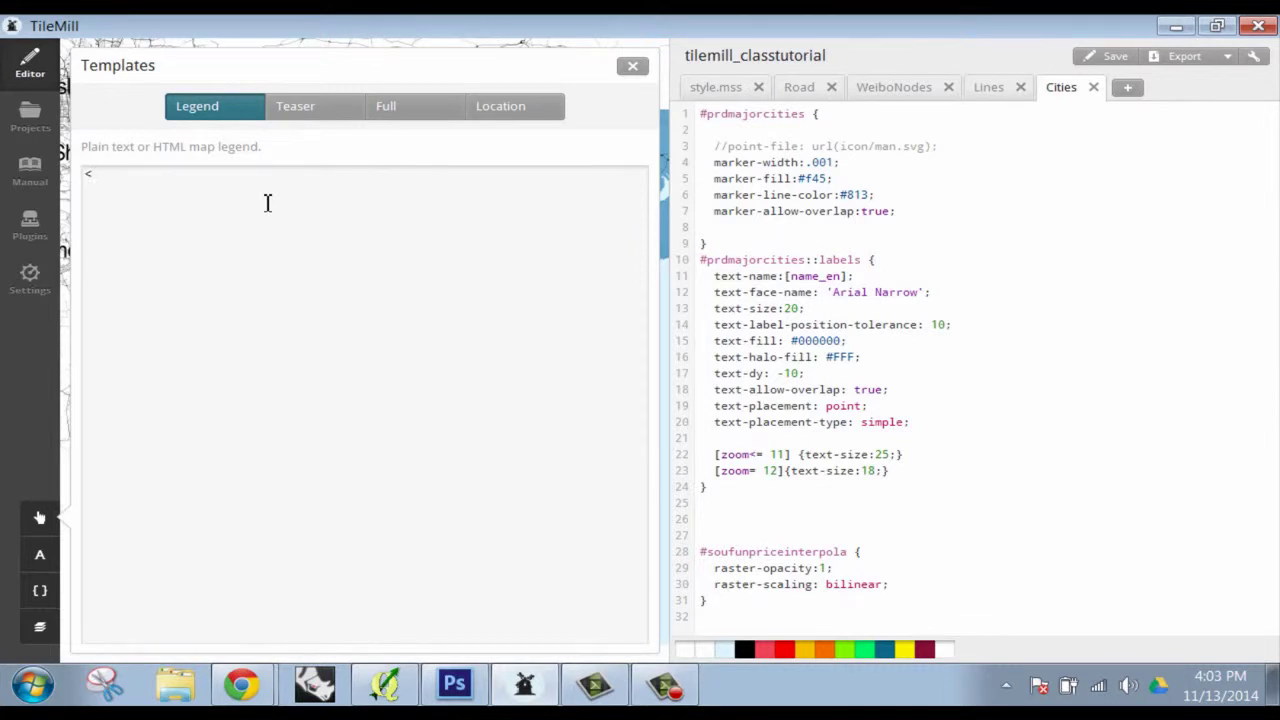
pyautogui.write('strong')
pyautogui.write('> This iis a demo for Data')
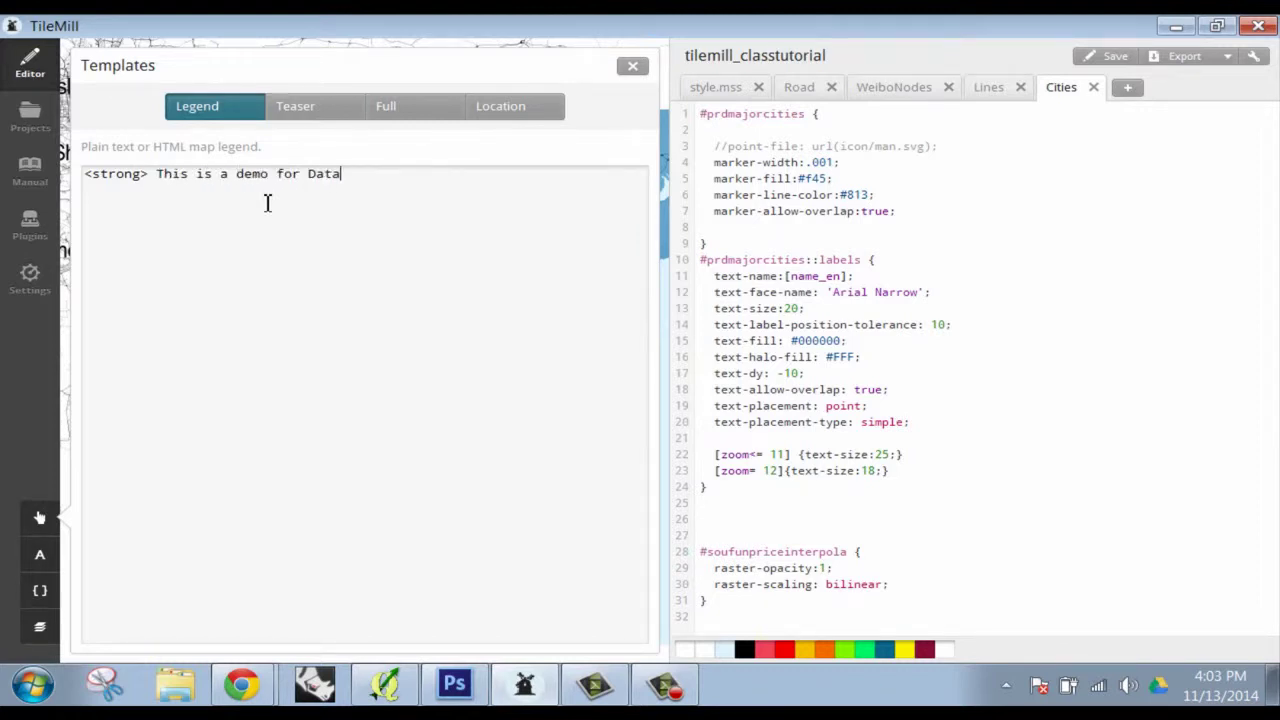
pyautogui.write('mining the CIty')
pyautogui.press('BackSpace')
pyautogui.press('BackSpace')
pyautogui.press('BackSpace')
pyautogui.write('ity')
pyautogui.write('</strong')
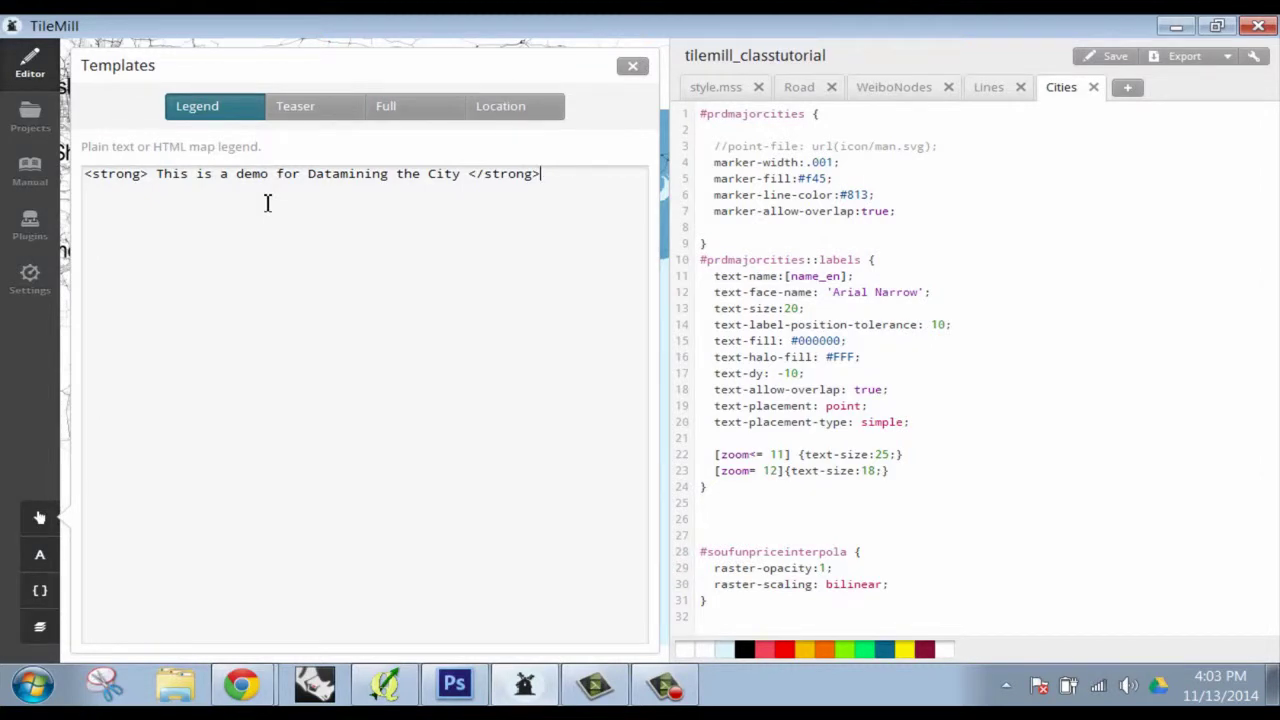
pyautogui.write('><br/> Circle Size ')
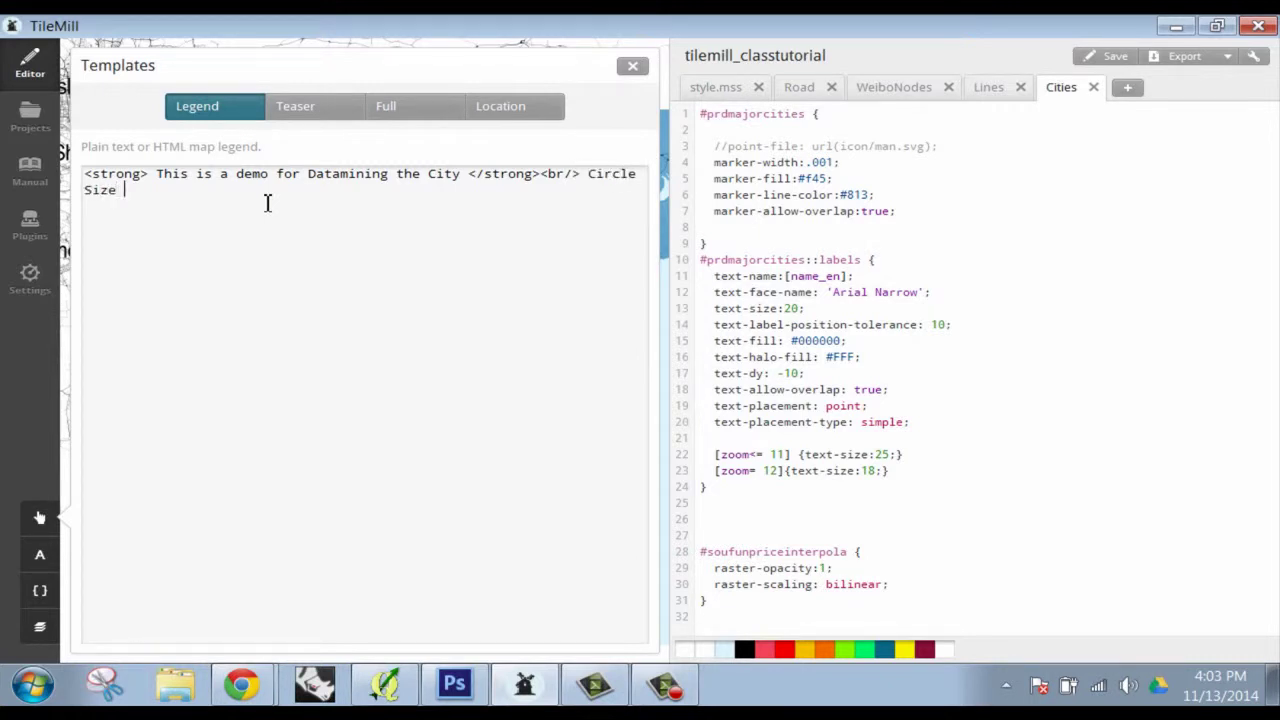
pyautogui.write('on')
pyautogui.press('BackSpace')
pyautogui.press('BackSpace')
pyautogui.press('BackSpace')
pyautogui.press('BackSpace')
pyautogui.press('BackSpace')
pyautogui.press('BackSpace')
pyautogui.press('BackSpace')
pyautogui.write('size indicates weight of the con')
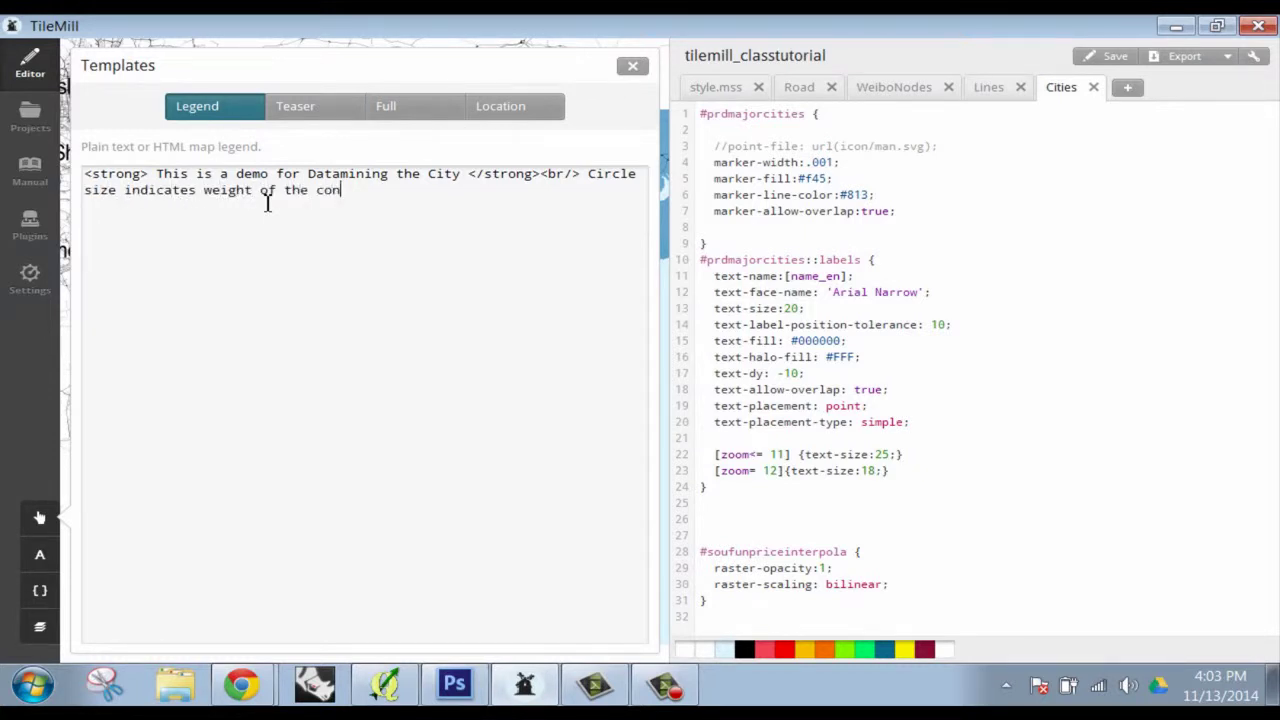
pyautogui.write('nection.')
# - Return to the Legend tab and save the project with the new legend
pyautogui.click(330, 108)
pyautogui.click(235, 110)
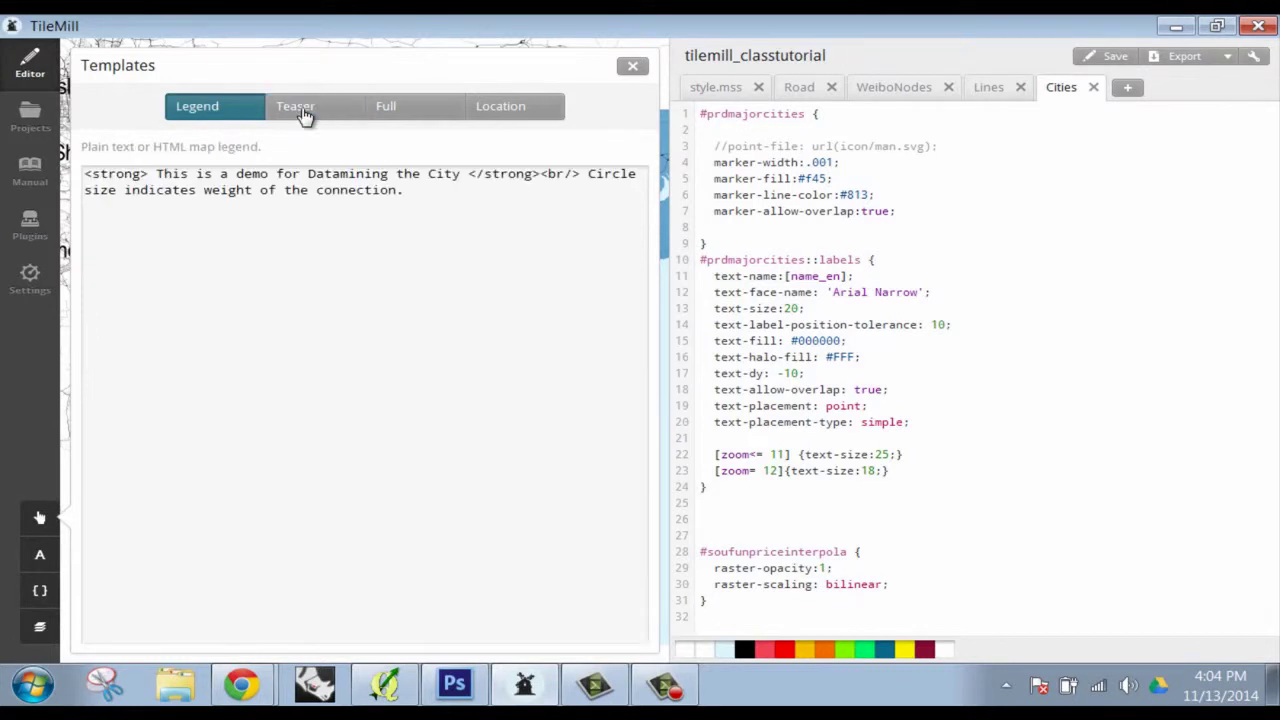
pyautogui.click(1114, 57)
# - Close Templates, zoom in on Shenzhen to check the legend, and reopen the template settings
pyautogui.click(632, 65)
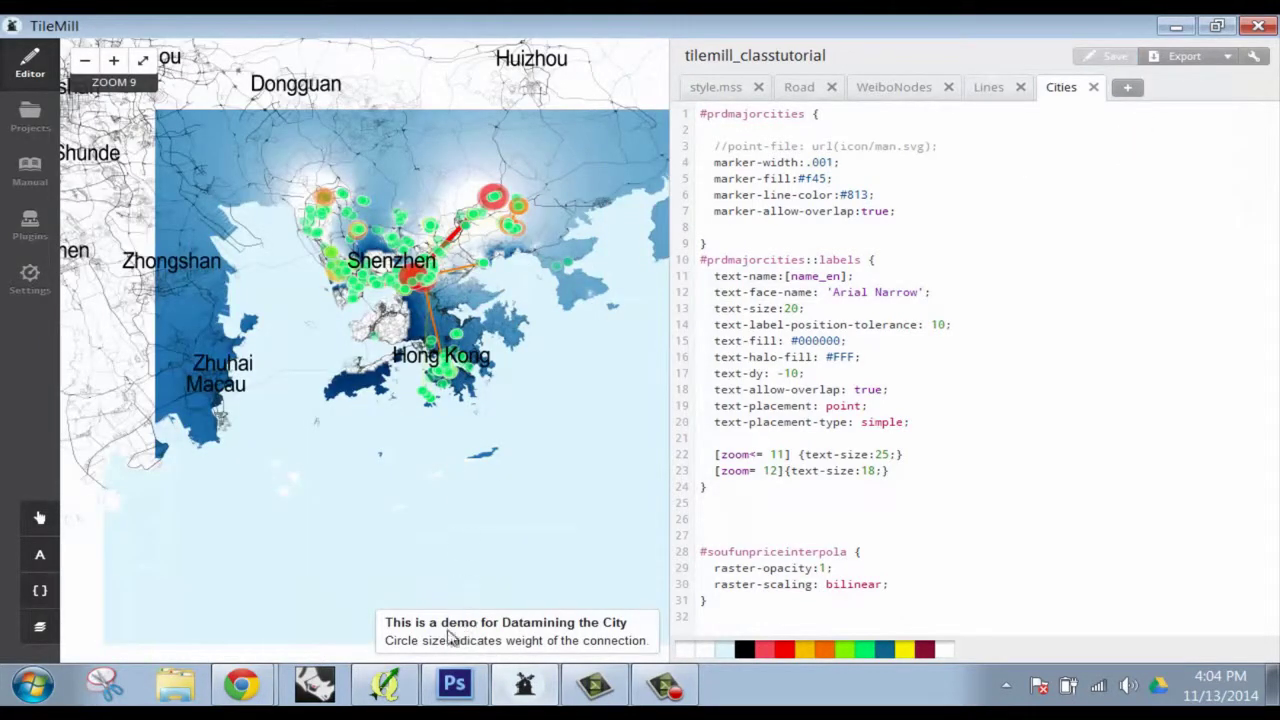
pyautogui.scroll(2, 358, 476)
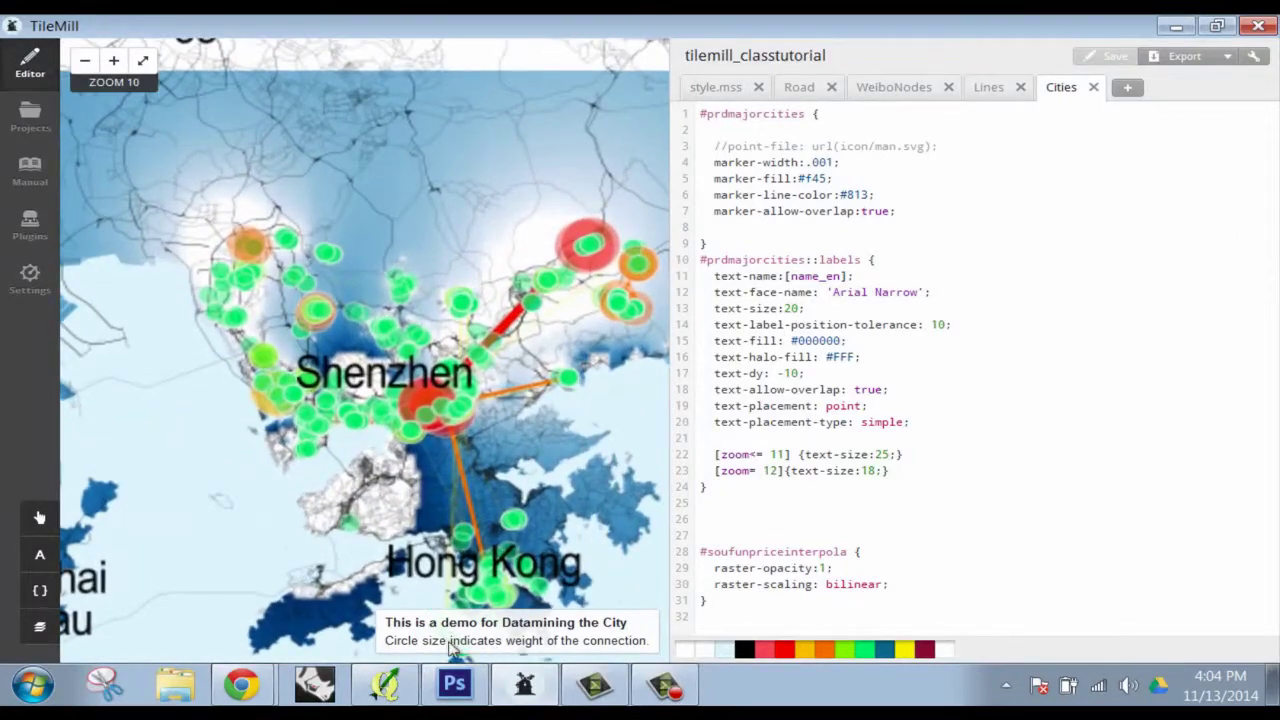
pyautogui.scroll(1, 478, 480)
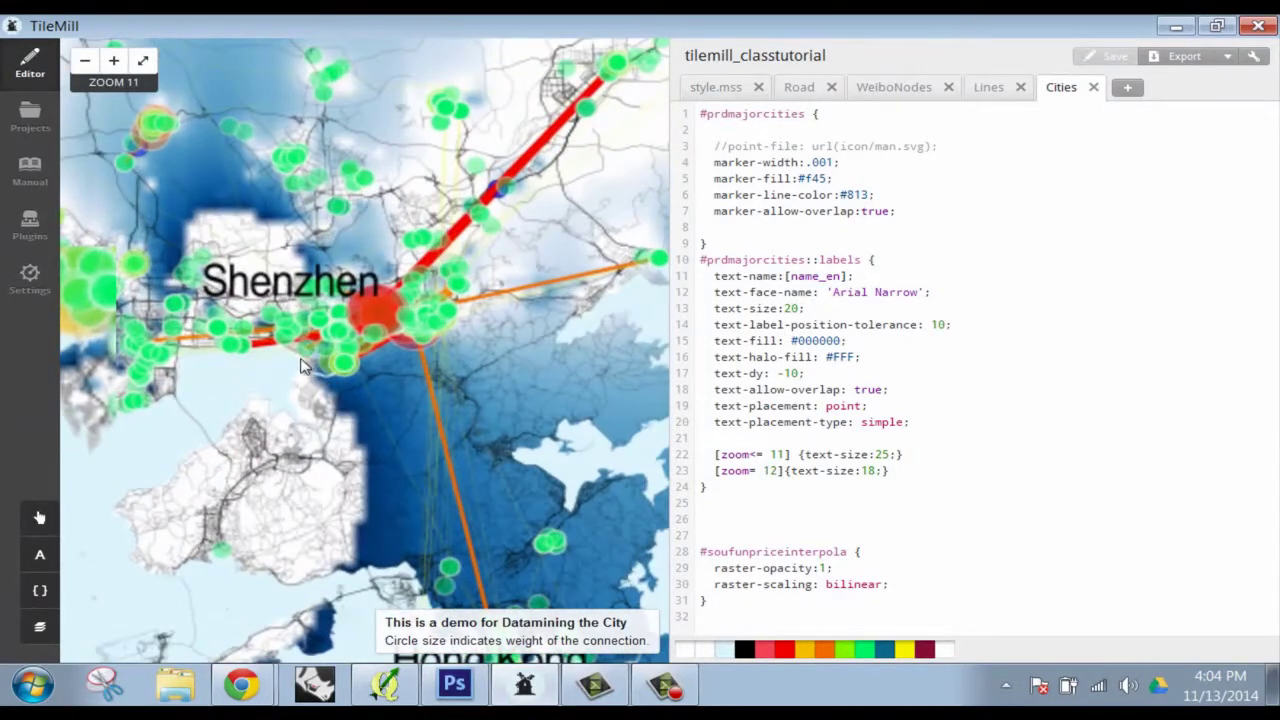
pyautogui.moveTo(303, 366); pyautogui.dragTo(428, 428)
pyautogui.scroll(1, 428, 428)
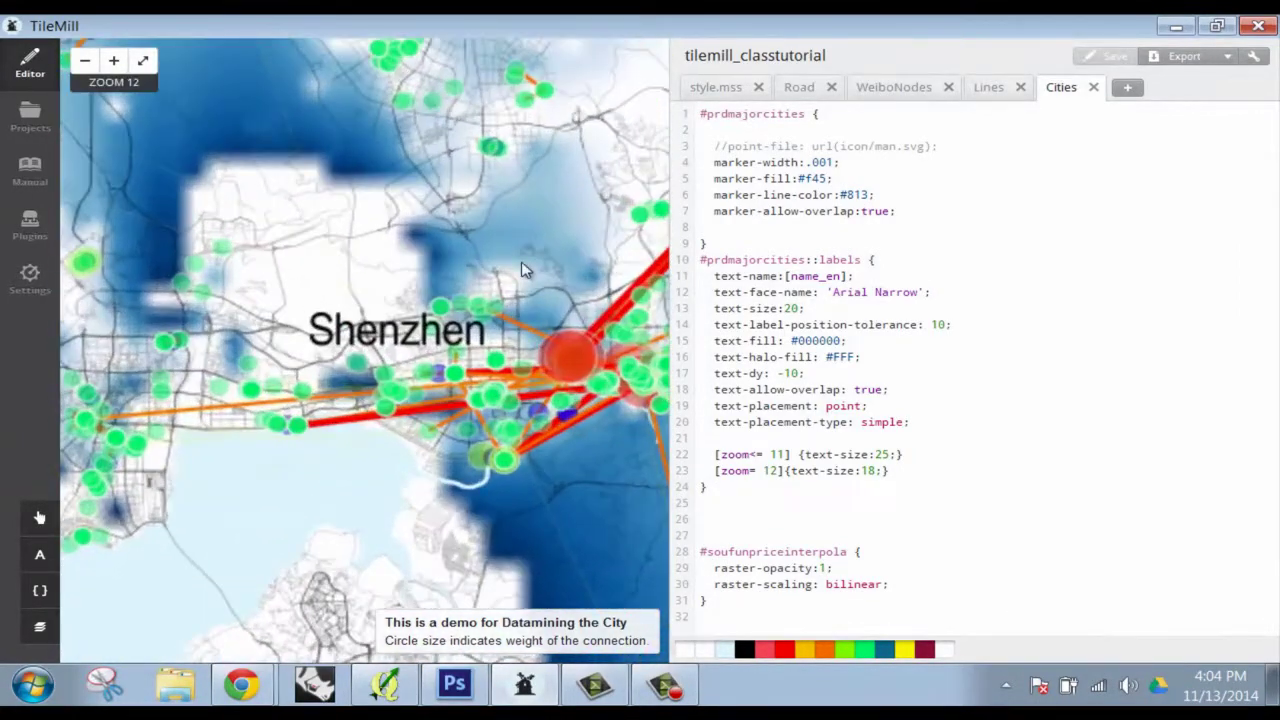
pyautogui.moveTo(520, 270); pyautogui.dragTo(415, 358)
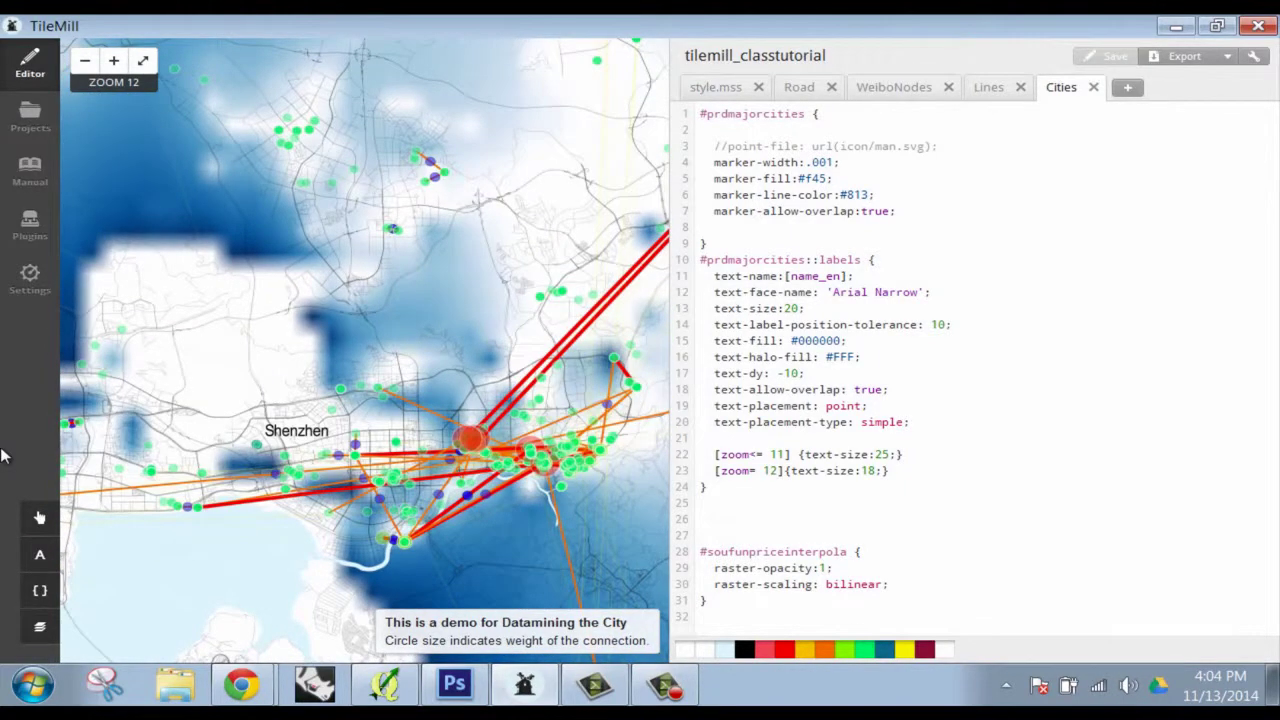
pyautogui.click(40, 519)
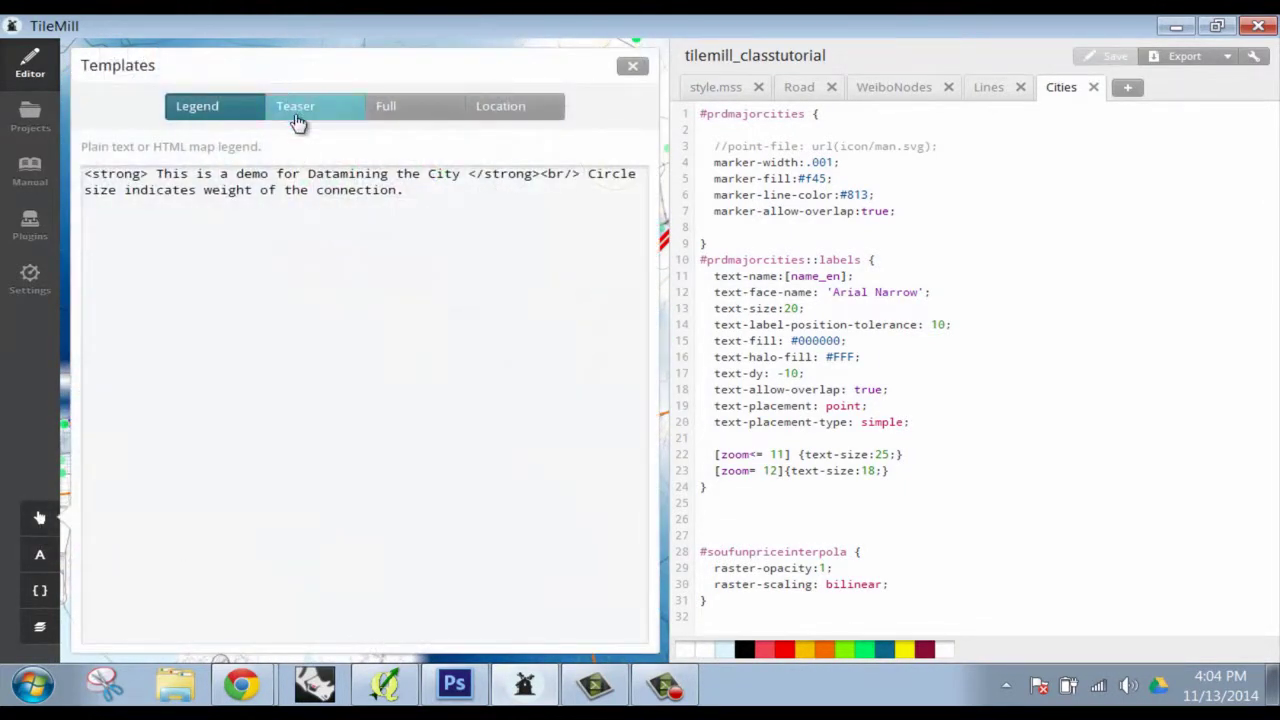
# - On the Teaser tab, set nodes2 as the interaction layer
pyautogui.click(297, 115)
pyautogui.click(217, 524)
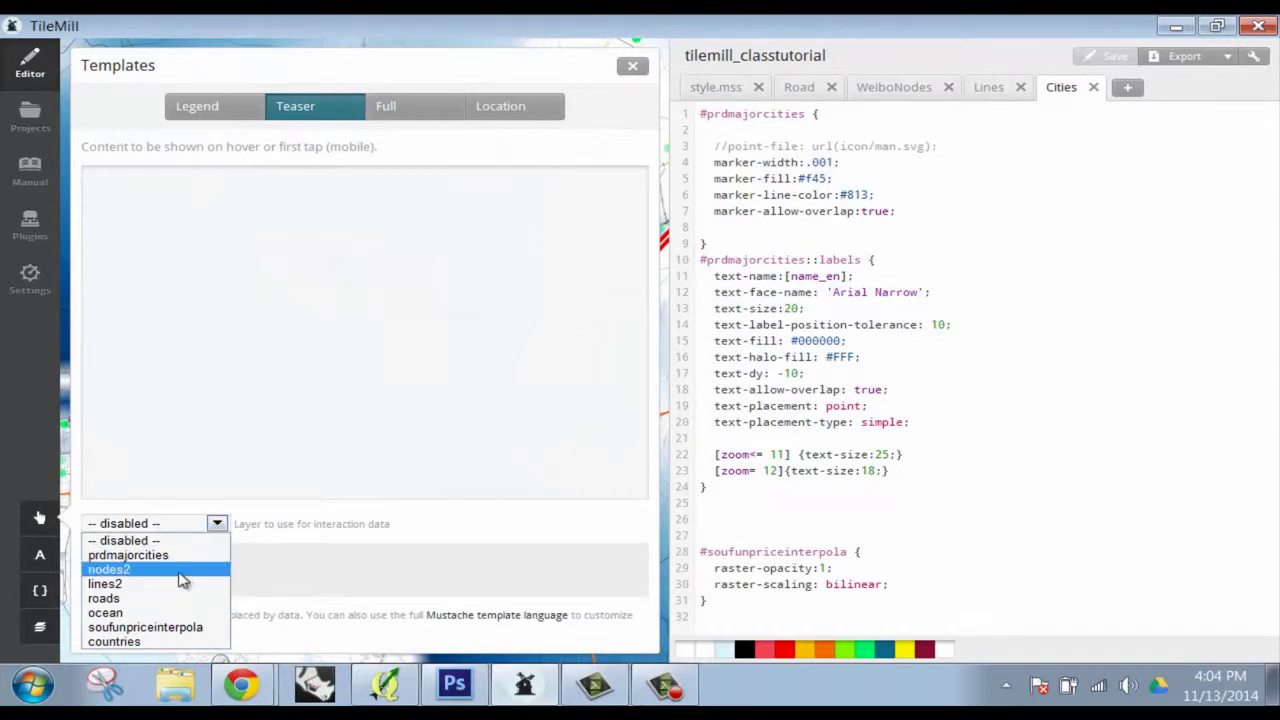
pyautogui.click(143, 570)
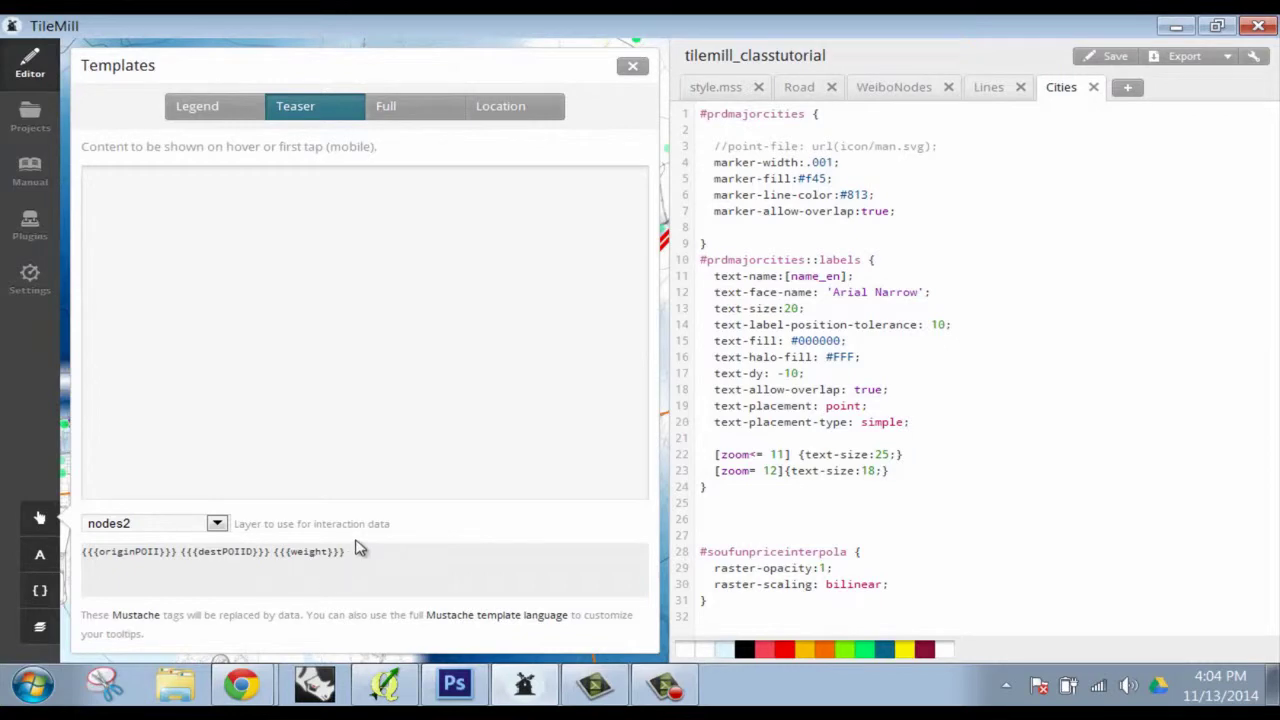
# - Copy the {{{weight}}} tag into the teaser template, save, and close the Templates dialog
pyautogui.moveTo(347, 551); pyautogui.dragTo(137, 551)
pyautogui.click(137, 551)
pyautogui.moveTo(272, 551); pyautogui.dragTo(434, 557)
pyautogui.hotkey('ctrl', 'c')
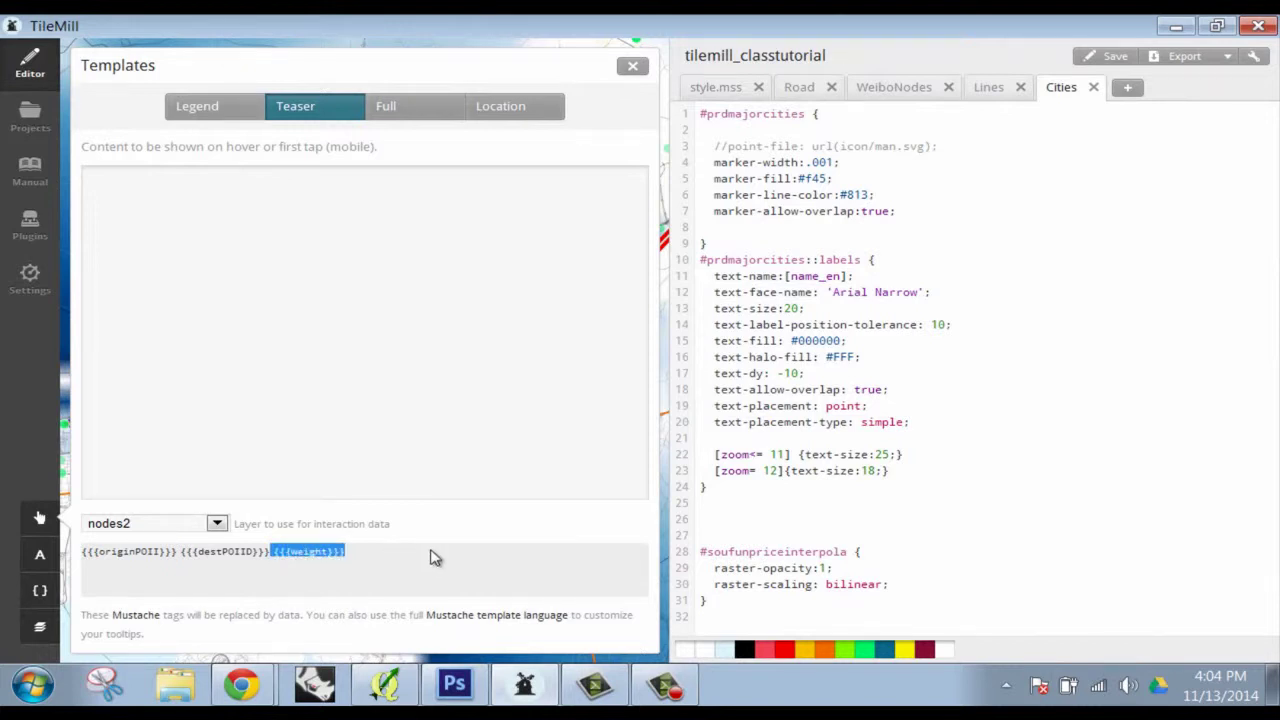
pyautogui.click(163, 212)
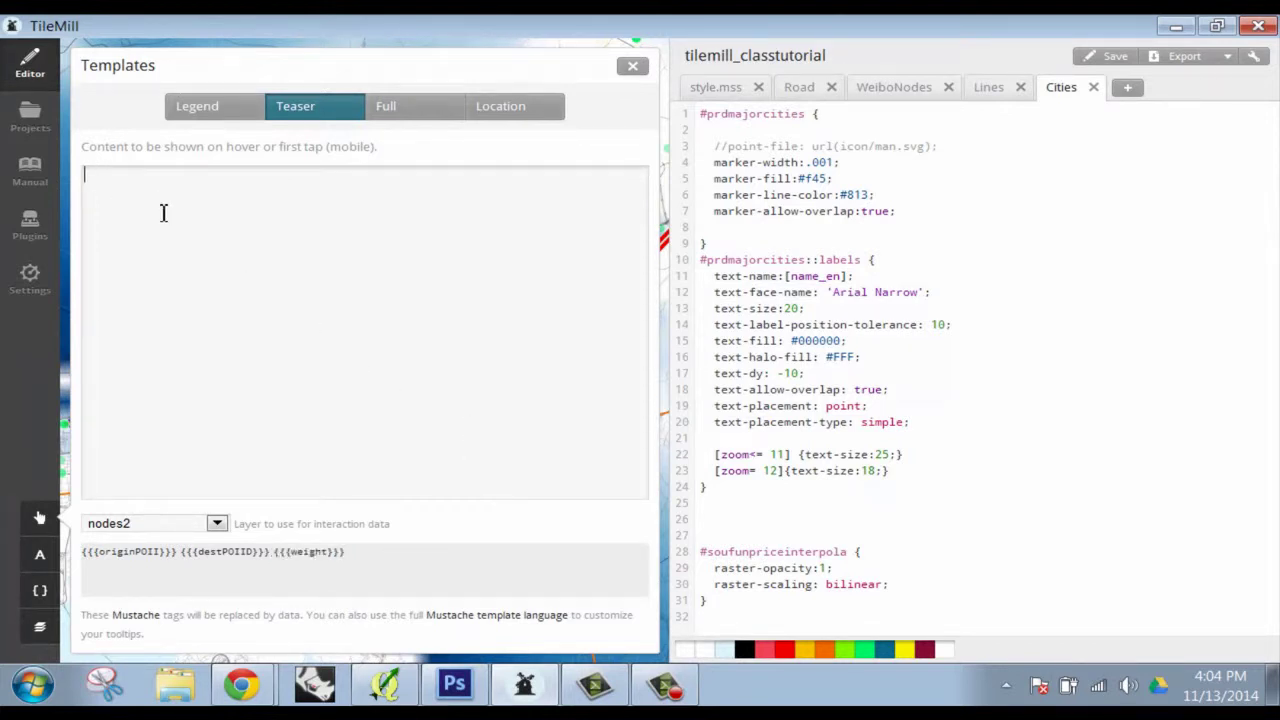
pyautogui.hotkey('ctrl', 'v')
pyautogui.click(1088, 57)
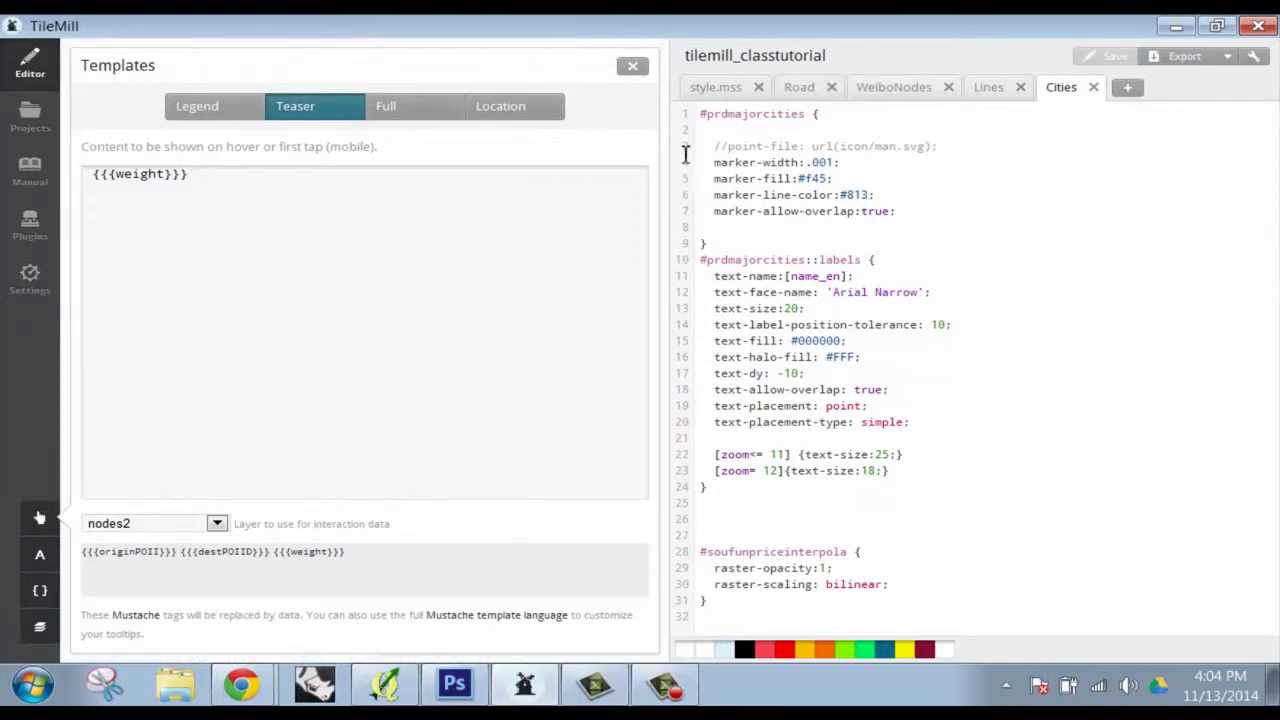
pyautogui.click(631, 70)
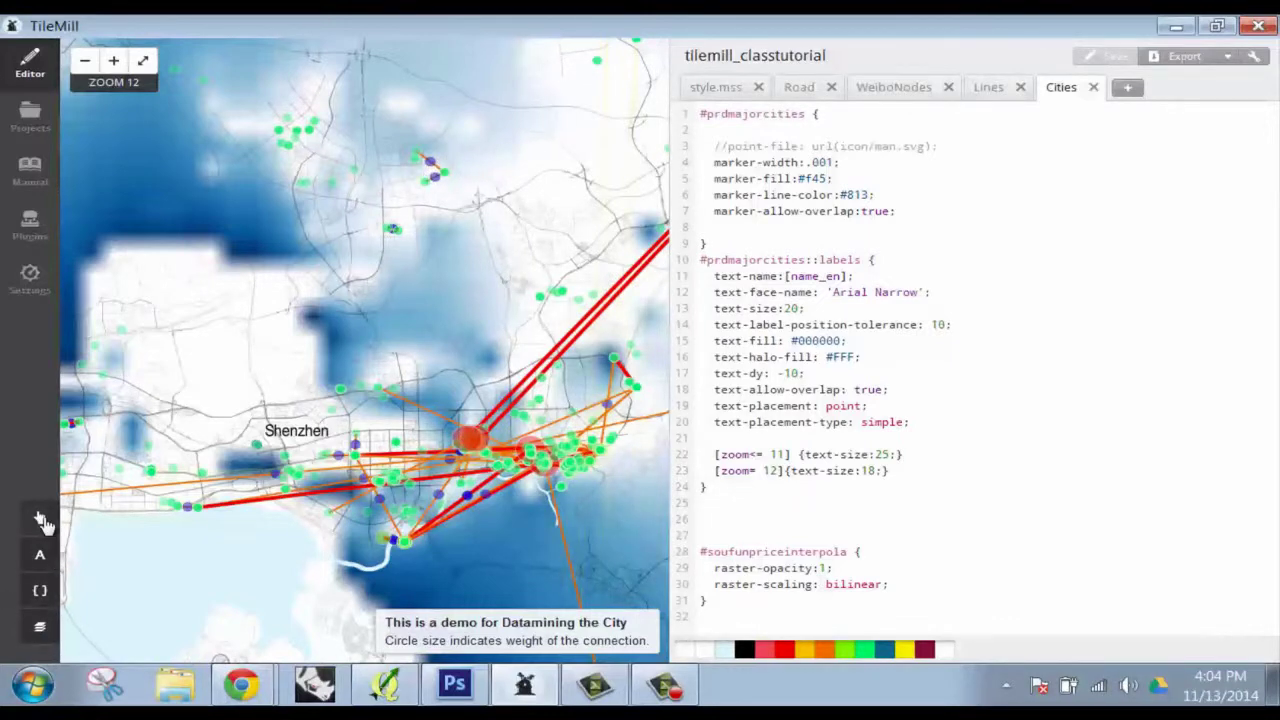
pyautogui.click(40, 517)
pyautogui.click(290, 106)
pyautogui.click(199, 110)
pyautogui.click(320, 110)
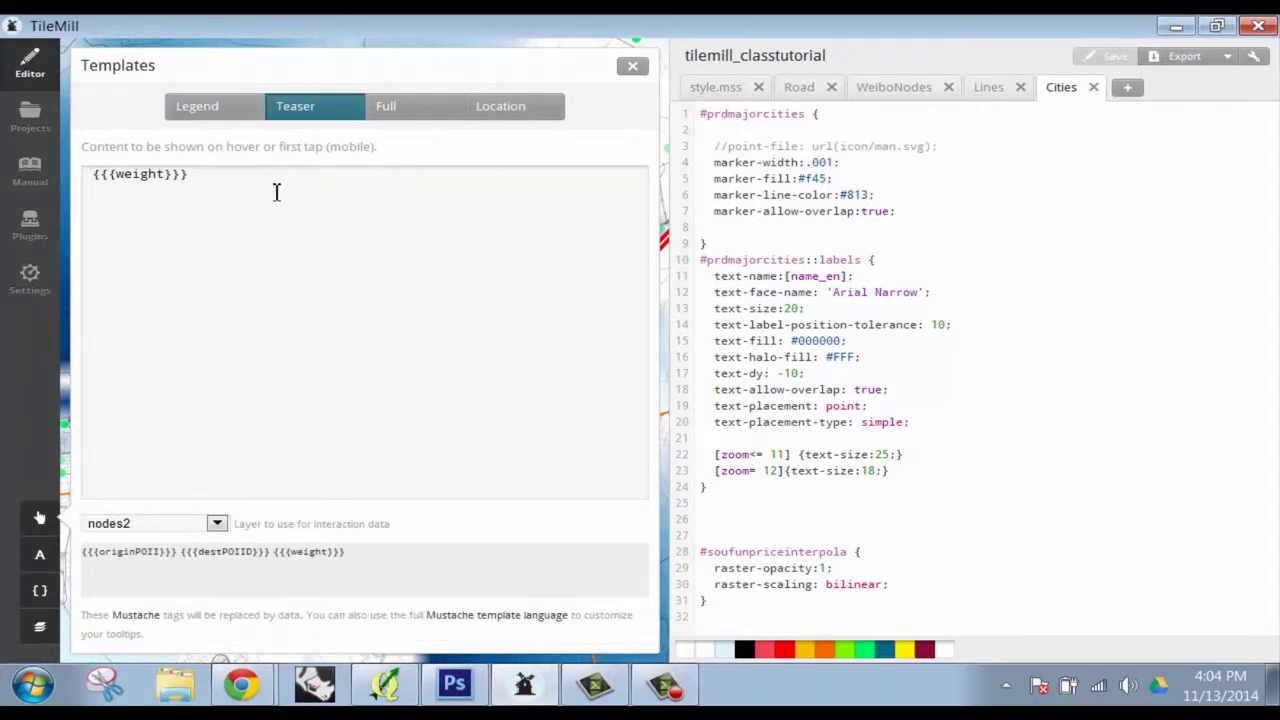
pyautogui.click(238, 114)
pyautogui.click(347, 110)
pyautogui.click(229, 112)
pyautogui.click(338, 112)
pyautogui.click(205, 118)
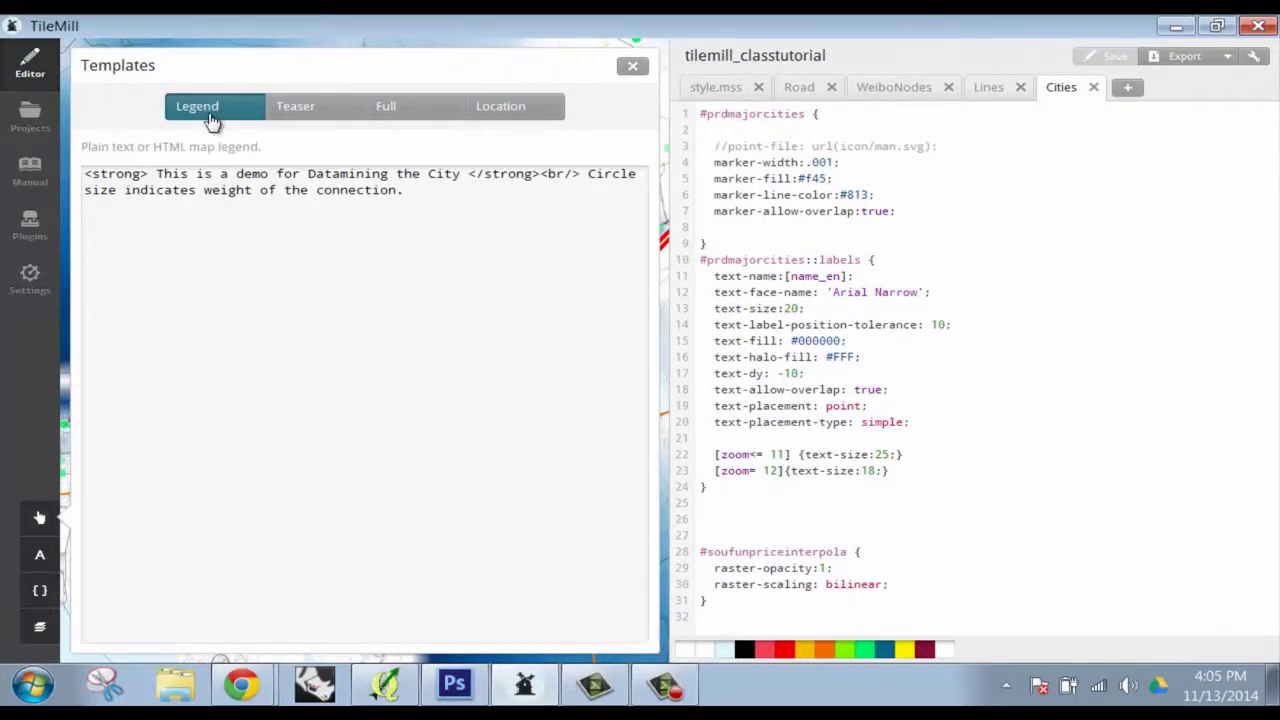
pyautogui.click(358, 108)
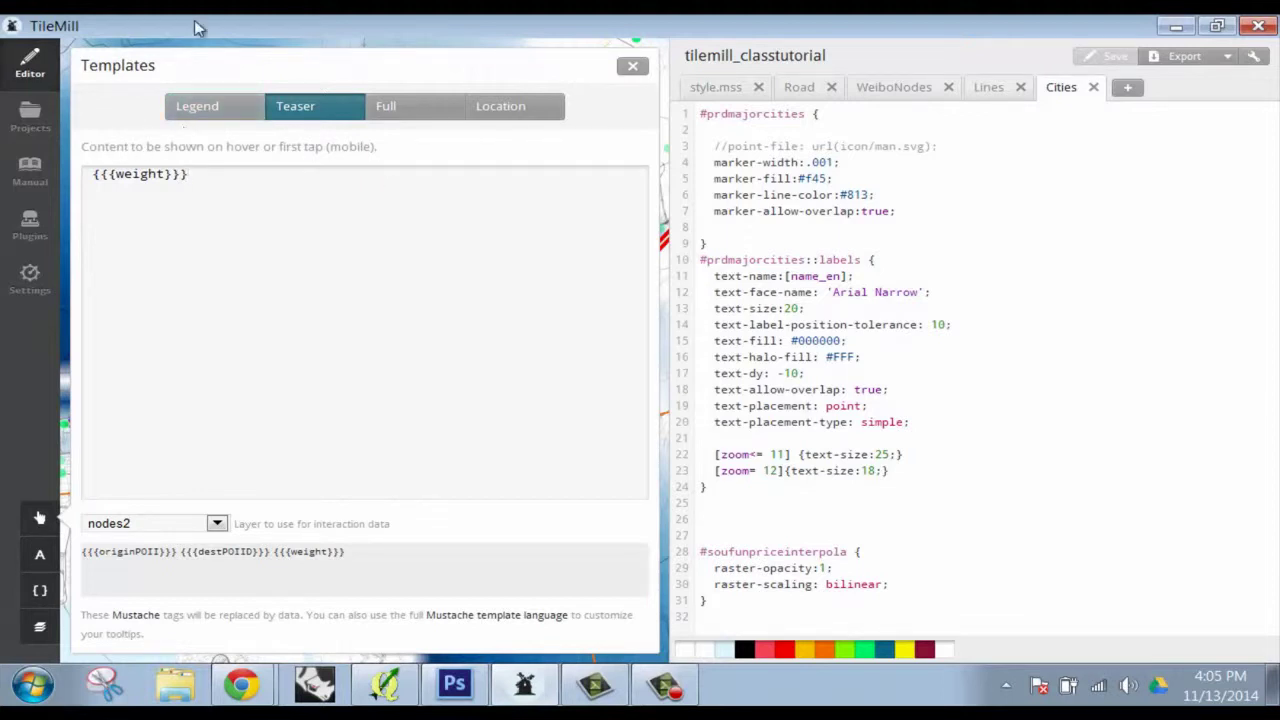
pyautogui.click(632, 70)
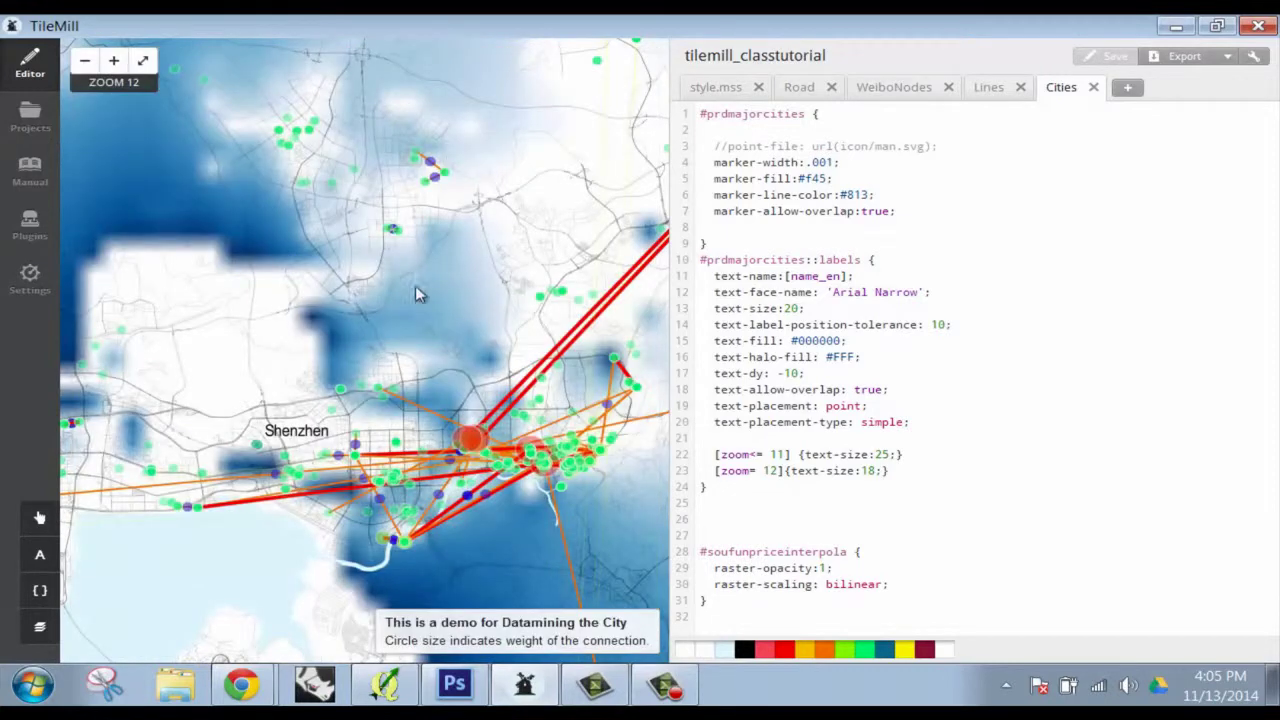
pyautogui.scroll(-1, 557, 365)
pyautogui.moveTo(557, 365); pyautogui.dragTo(342, 275)
pyautogui.scroll(-1, 472, 285)
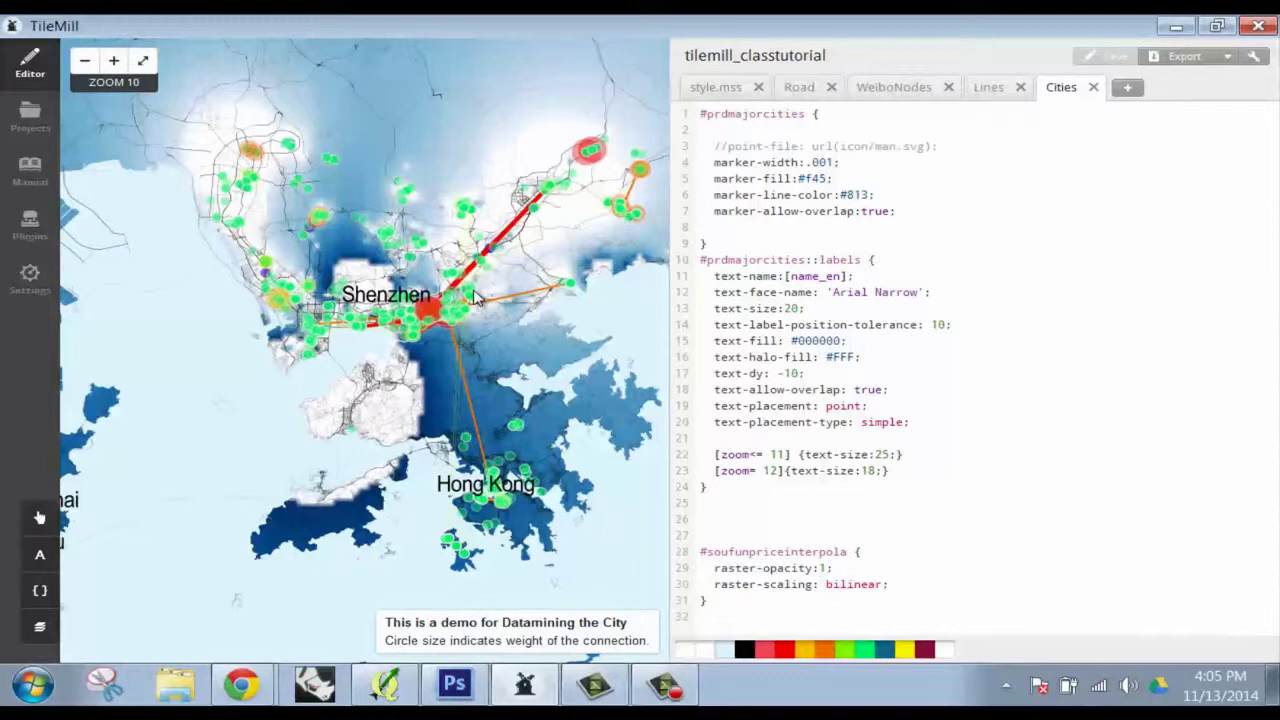
pyautogui.scroll(-2, 505, 373)
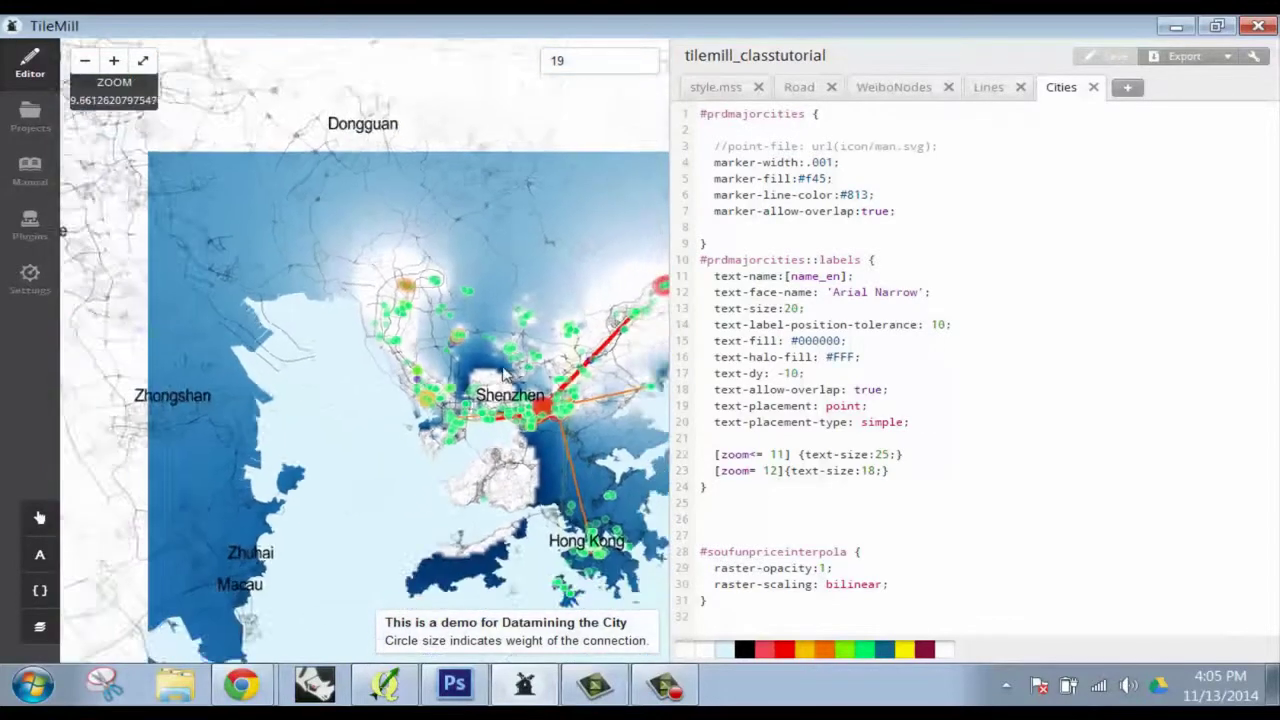
pyautogui.scroll(-1, 505, 373)
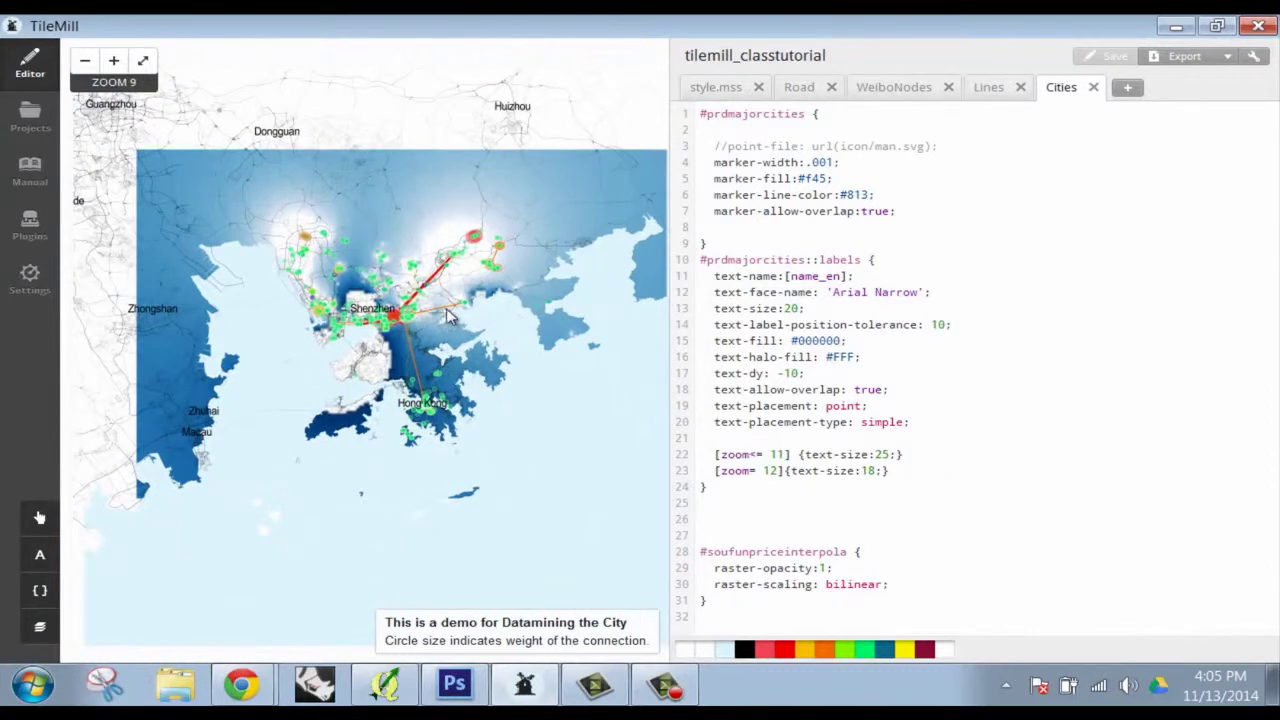
pyautogui.moveTo(448, 316); pyautogui.dragTo(410, 260)
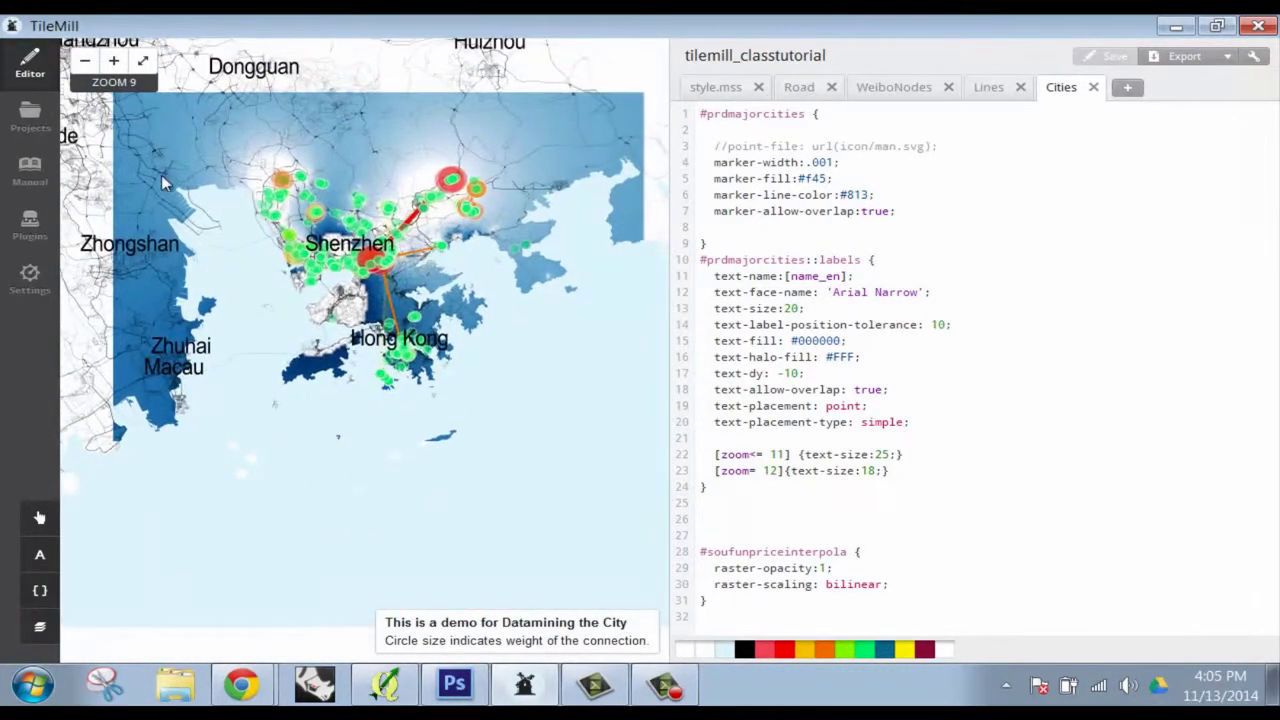
pyautogui.scroll(1, 468, 207)
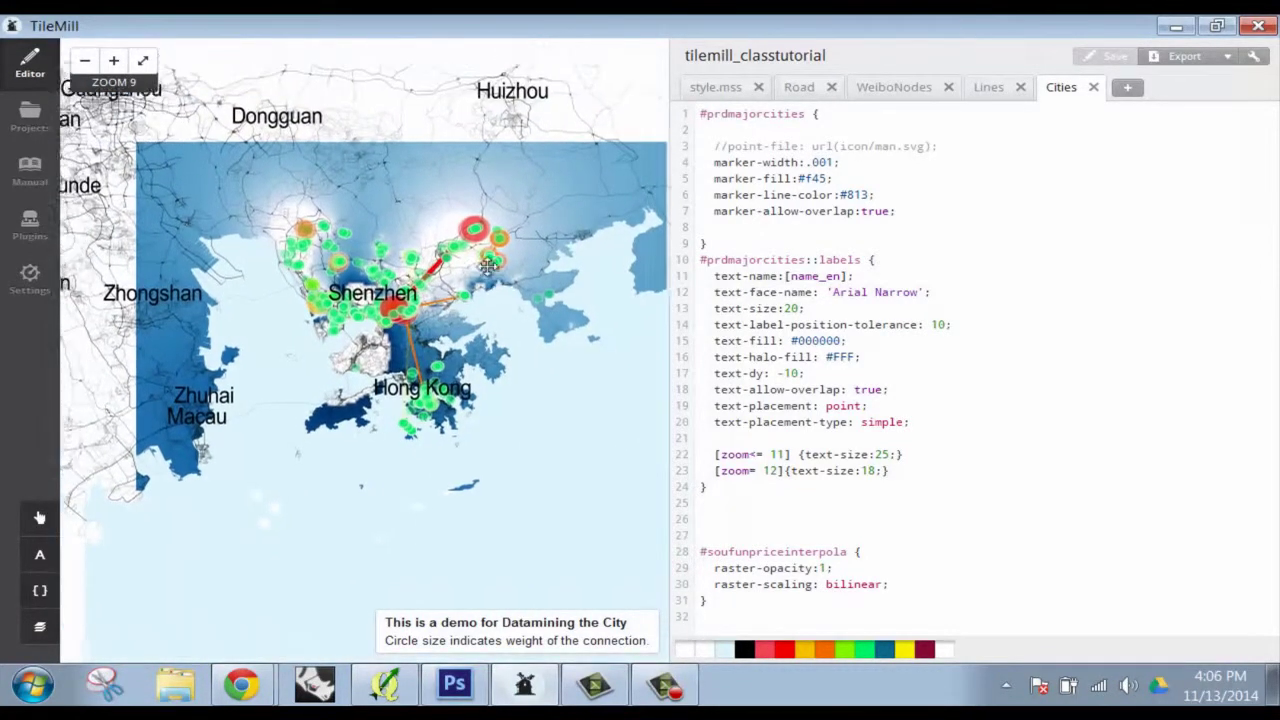
pyautogui.moveTo(270, 310); pyautogui.dragTo(425, 290)
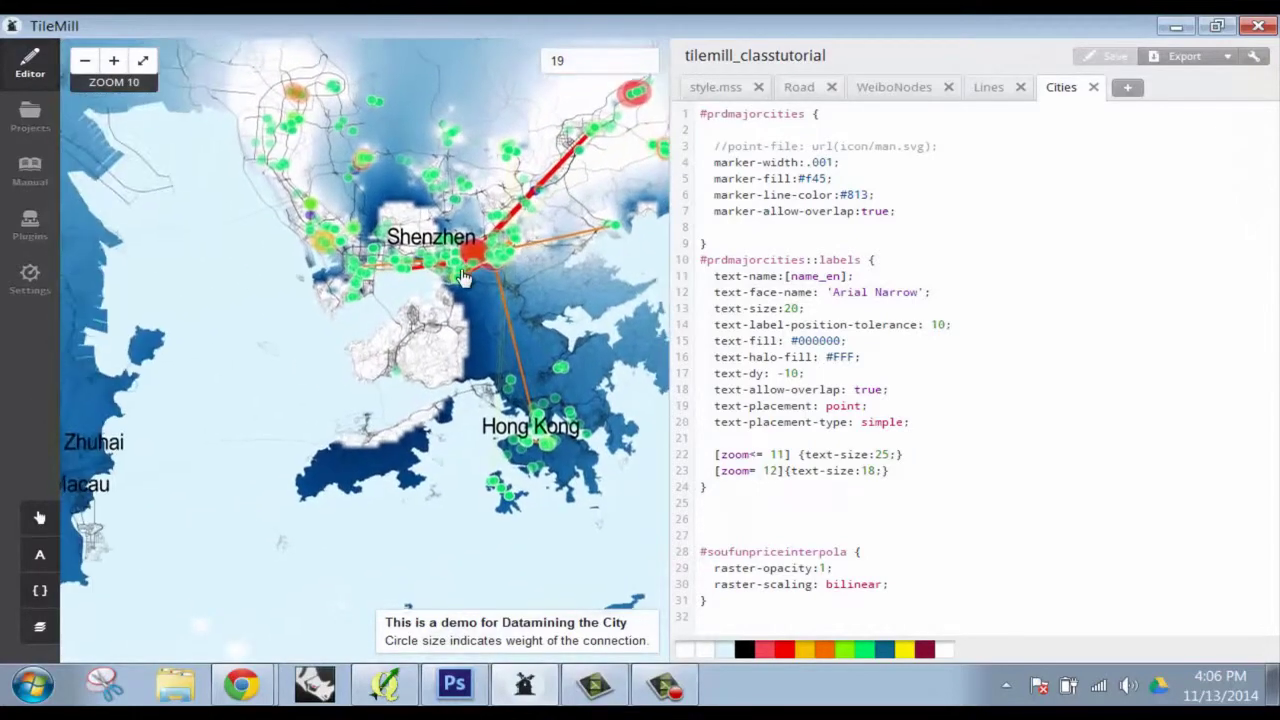
pyautogui.scroll(2, 420, 300)
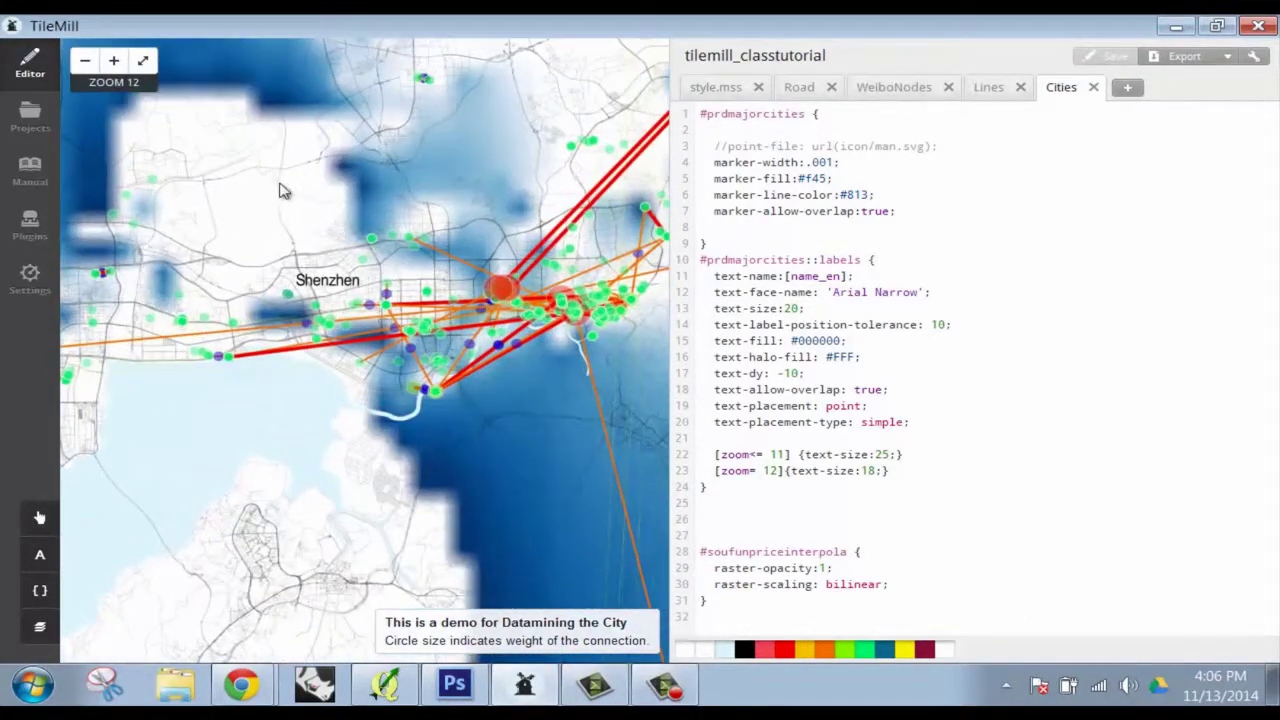
pyautogui.moveTo(97, 227); pyautogui.dragTo(245, 190)
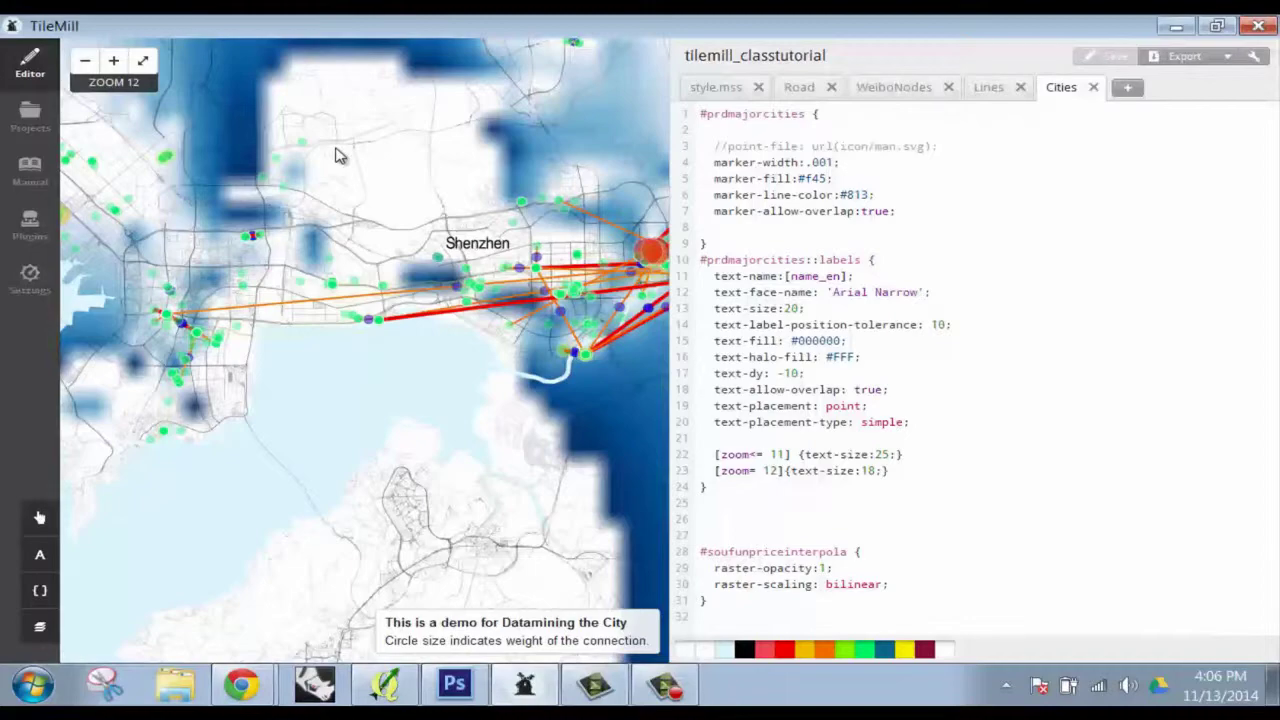
pyautogui.scroll(-2, 420, 143)
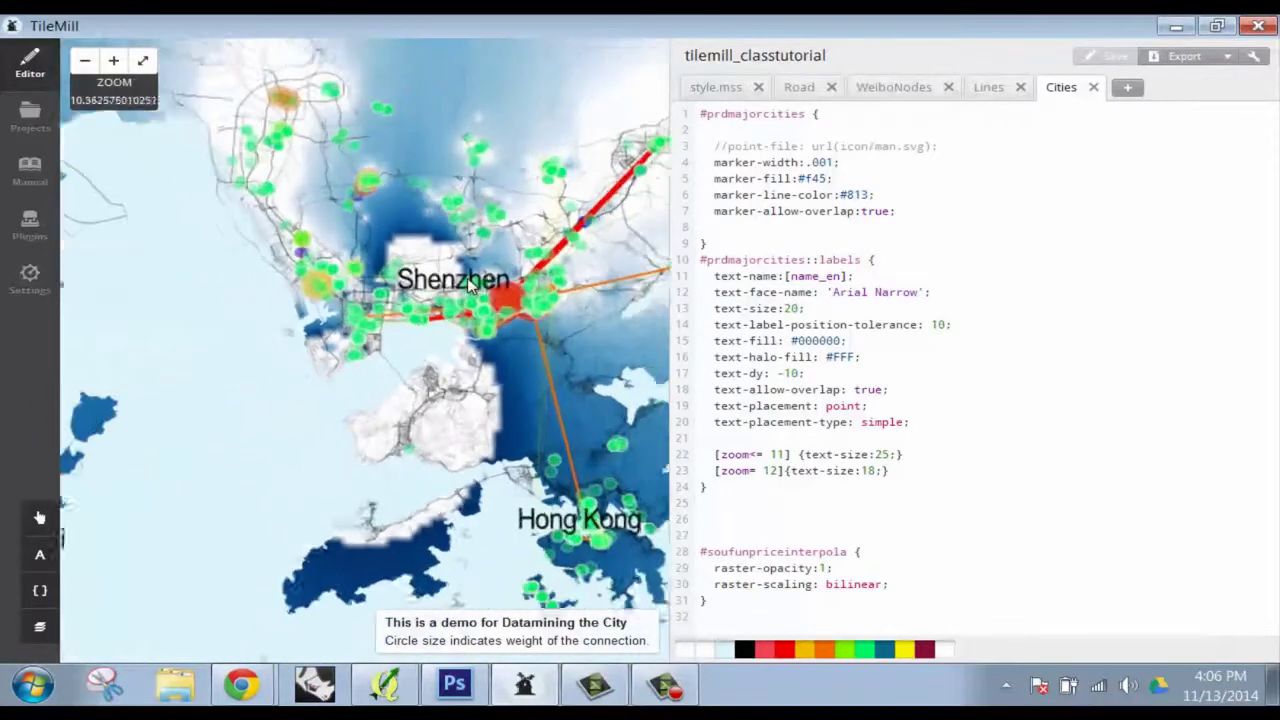
pyautogui.scroll(1, 470, 283)
pyautogui.scroll(-3, 420, 300)
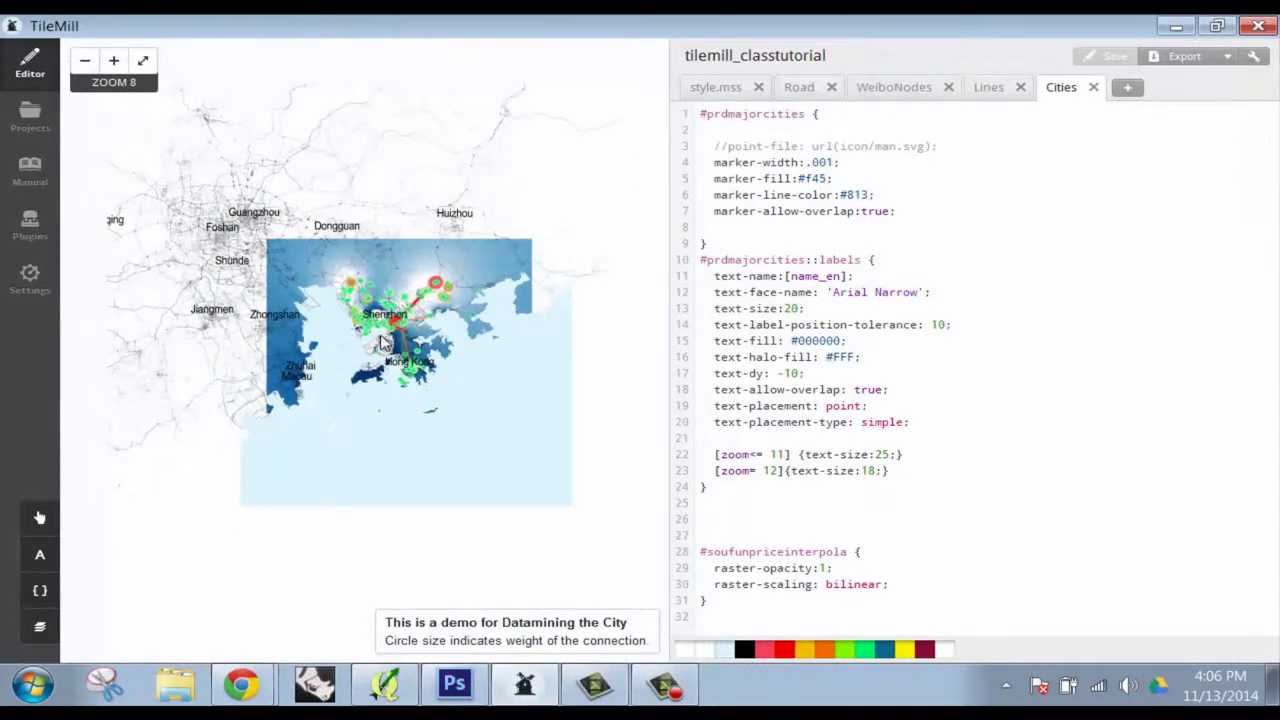
pyautogui.moveTo(386, 342); pyautogui.dragTo(432, 290)
pyautogui.scroll(-2, 430, 290)
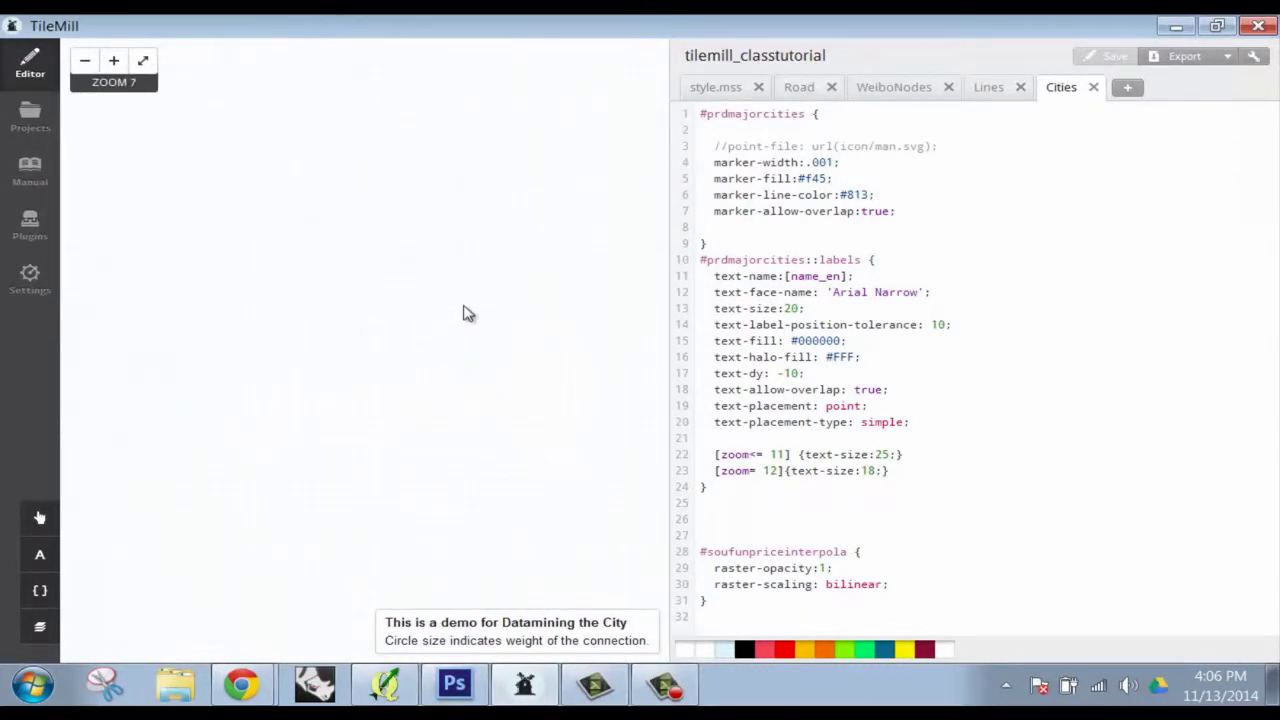
pyautogui.scroll(2, 466, 314)
pyautogui.scroll(2, 237, 130)
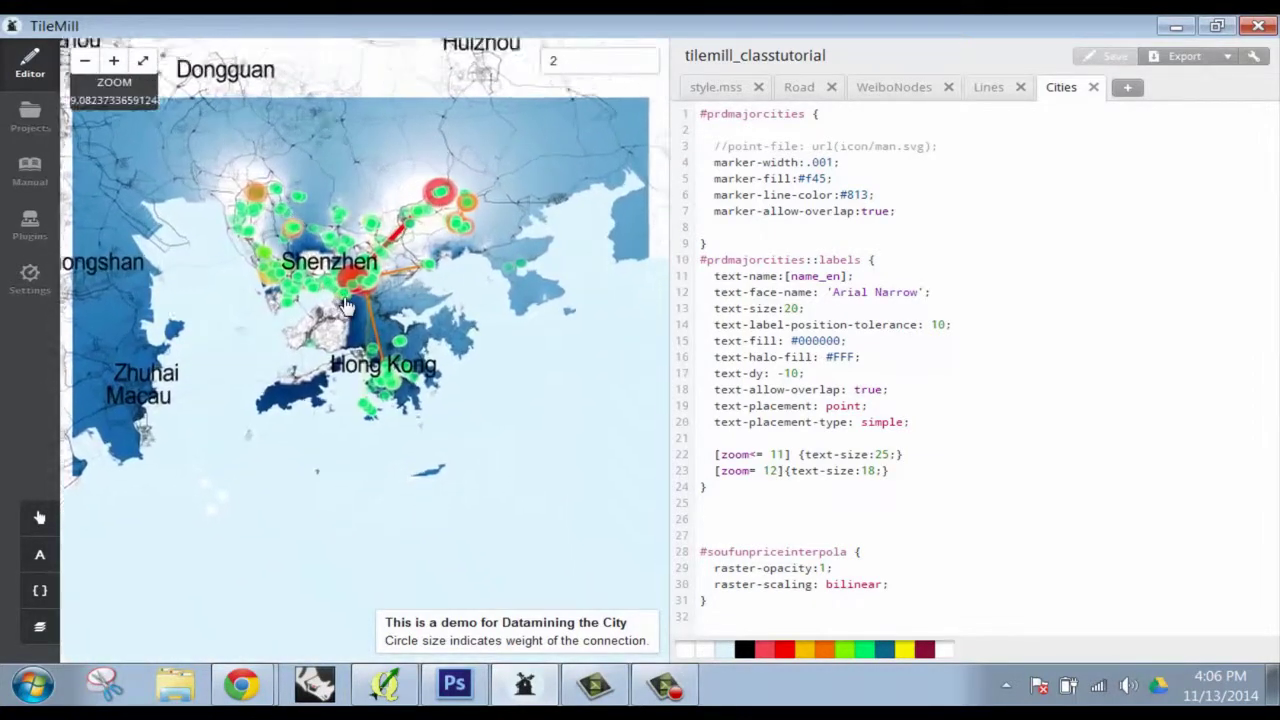
pyautogui.moveTo(381, 322); pyautogui.dragTo(349, 316)
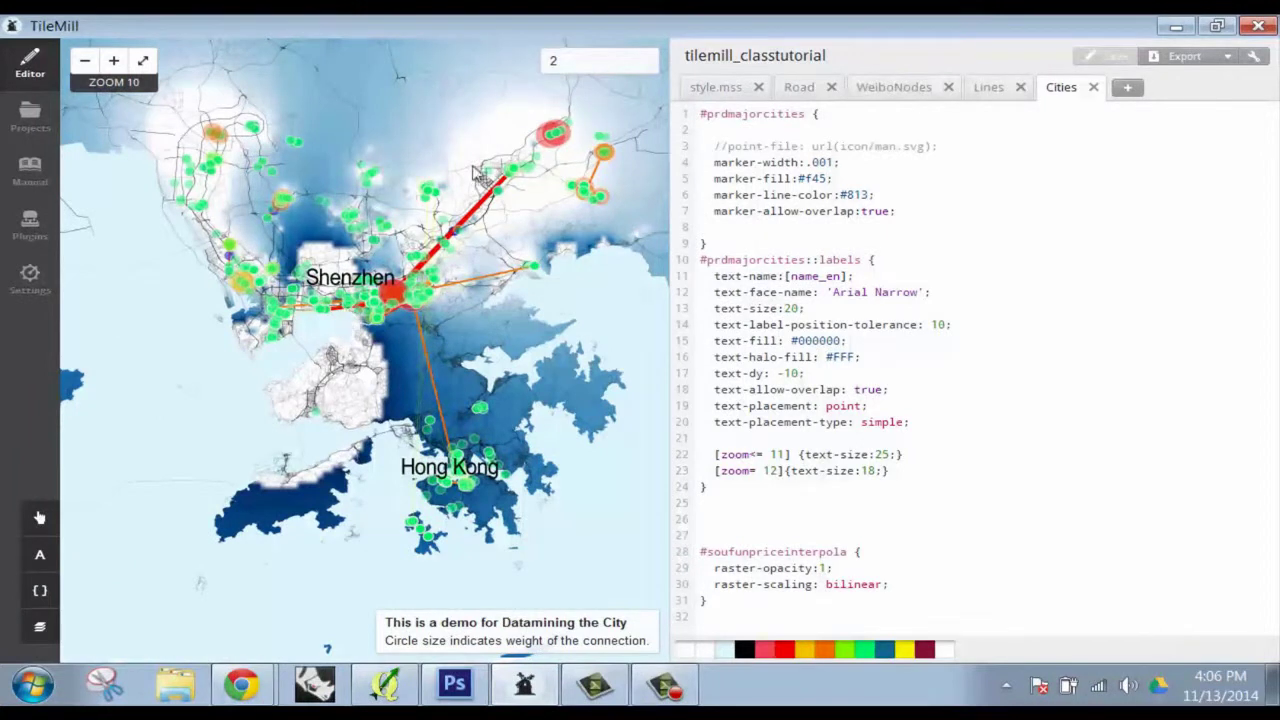
pyautogui.moveTo(408, 248)
pyautogui.mouseDown()
pyautogui.moveTo(473, 248)
pyautogui.moveTo(412, 265)
pyautogui.mouseUp()
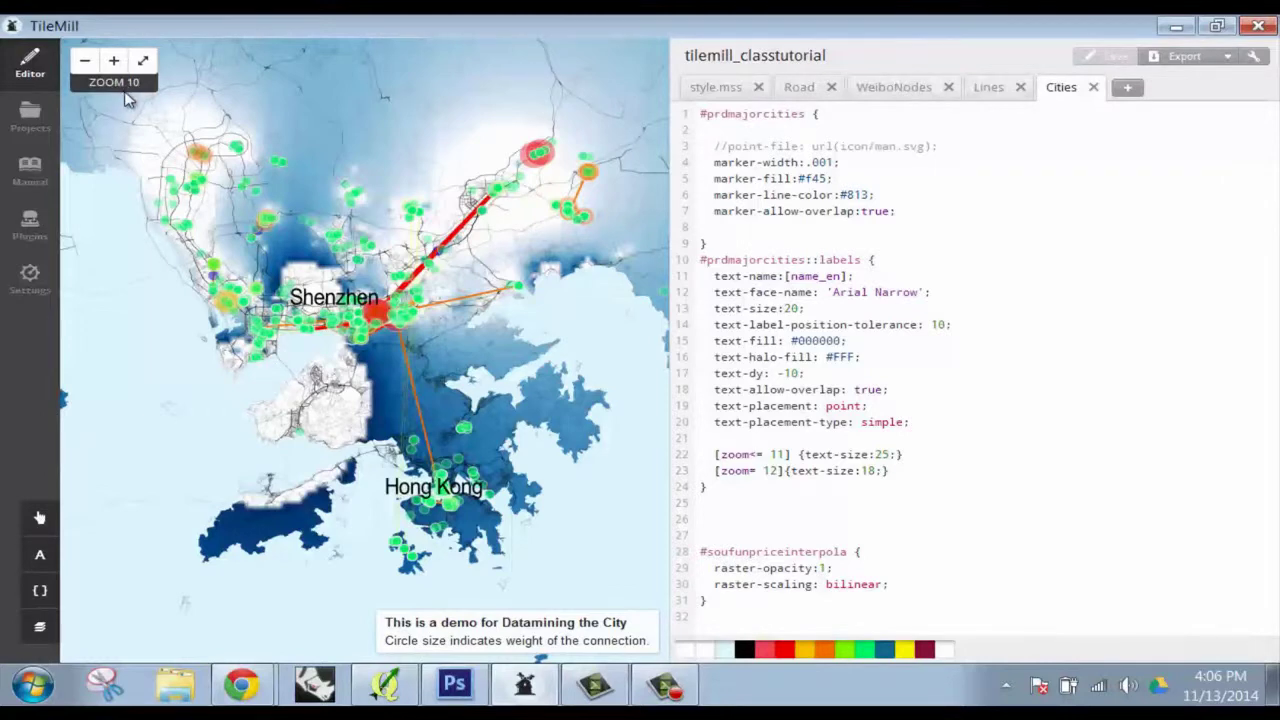
pyautogui.scroll(1, 270, 265)
pyautogui.scroll(2, 476, 383)
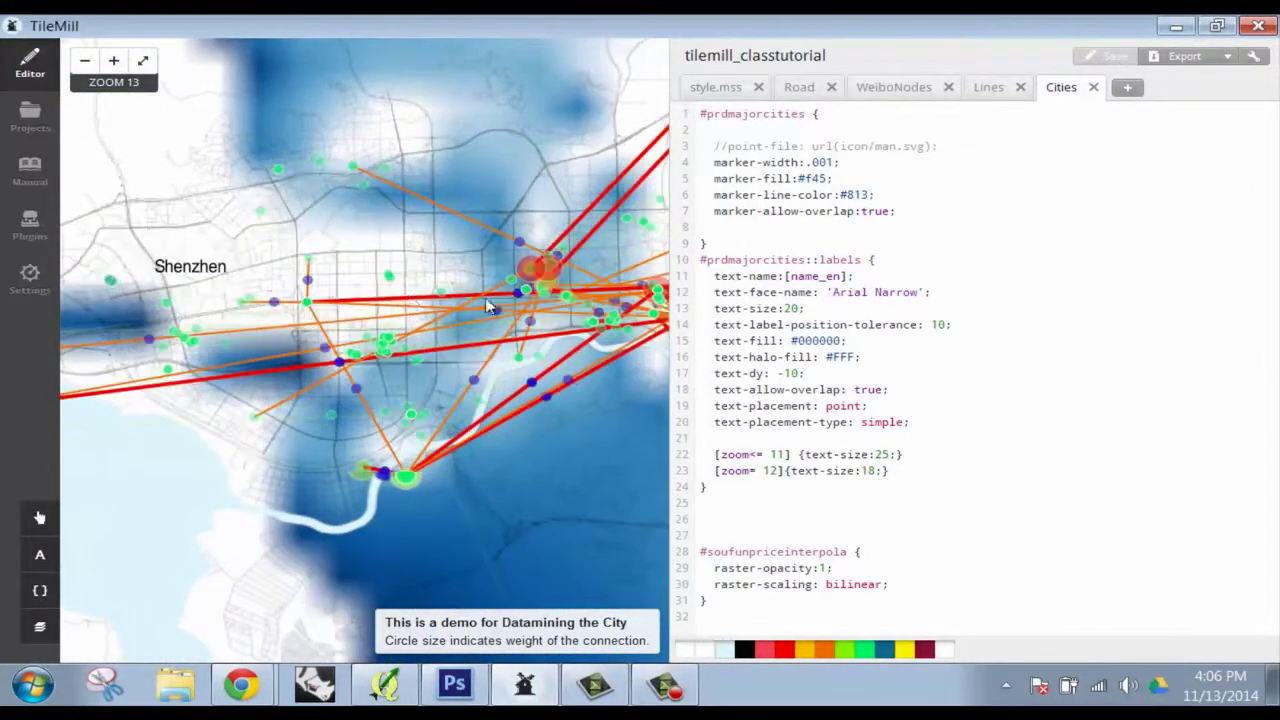
pyautogui.scroll(1, 213, 288)
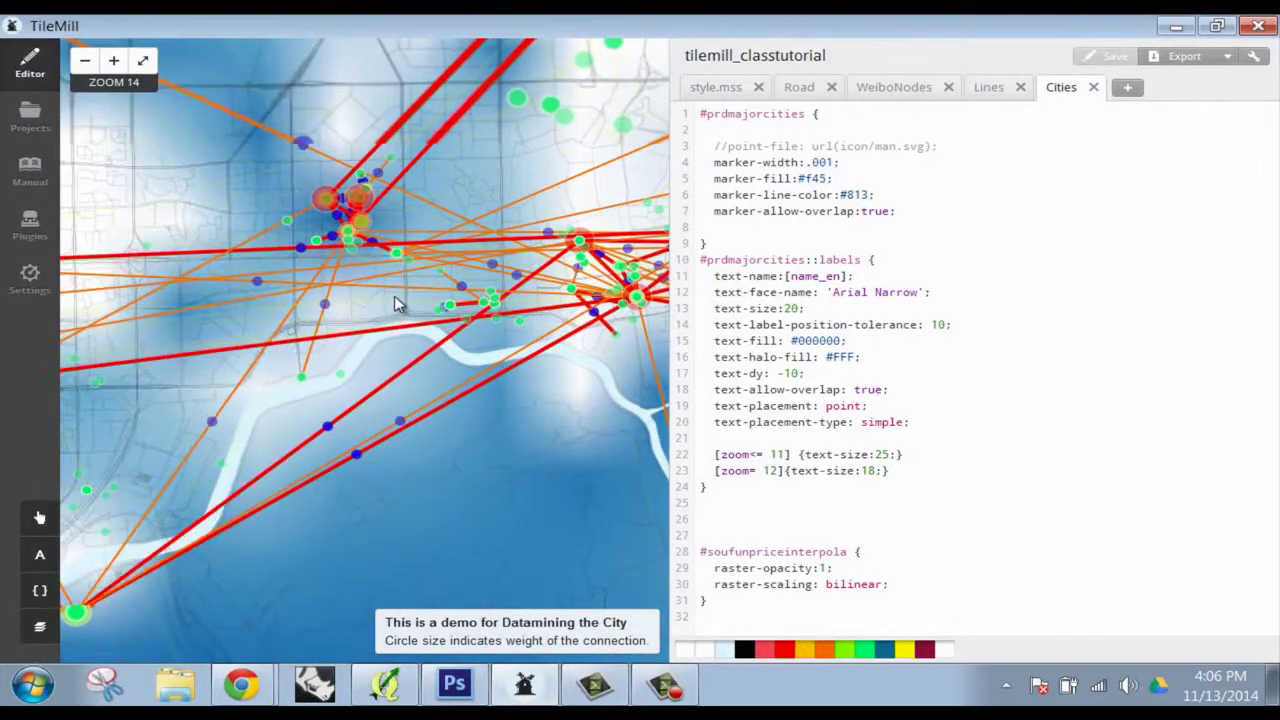
pyautogui.scroll(1, 395, 303)
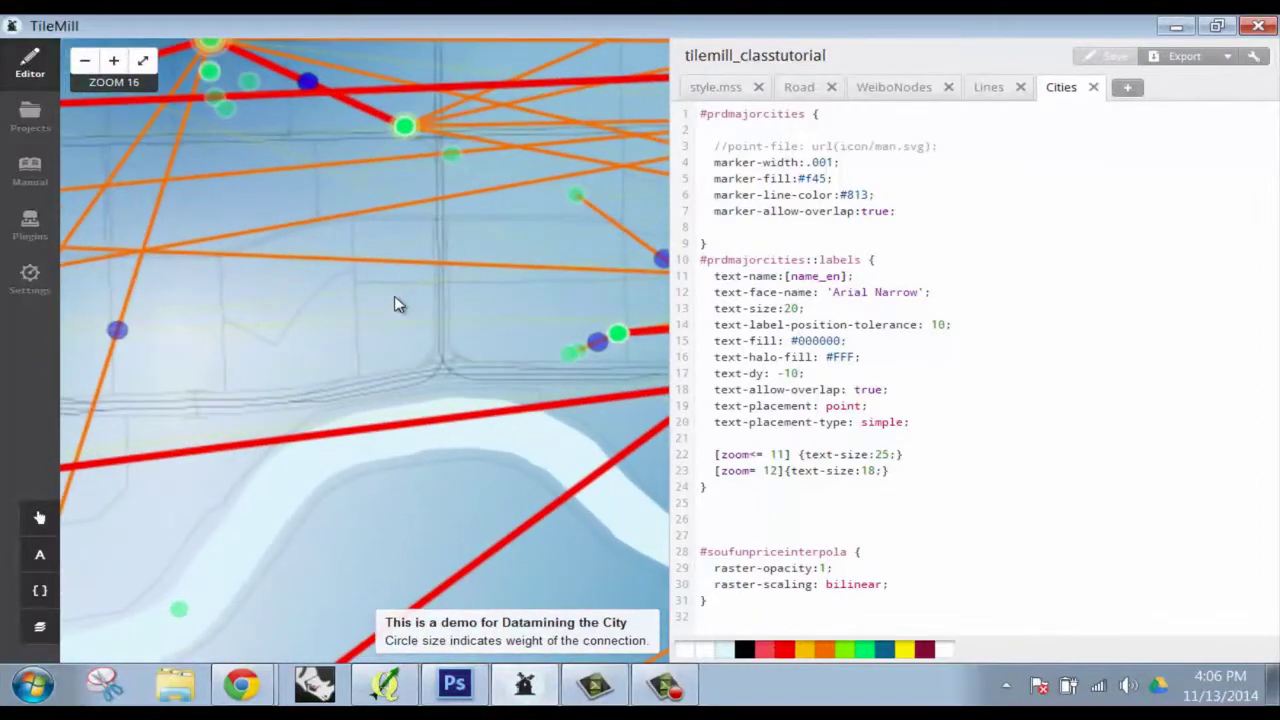
pyautogui.moveTo(229, 123); pyautogui.dragTo(280, 329)
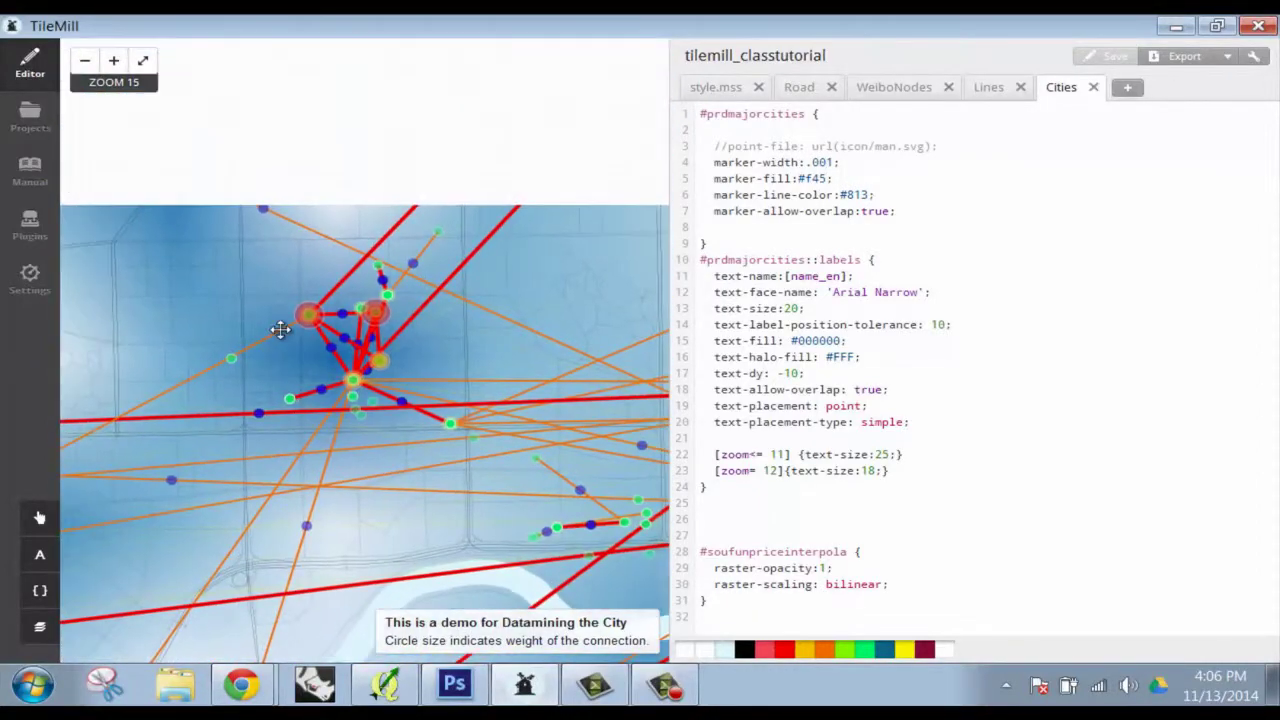
pyautogui.scroll(-5, 318, 311)
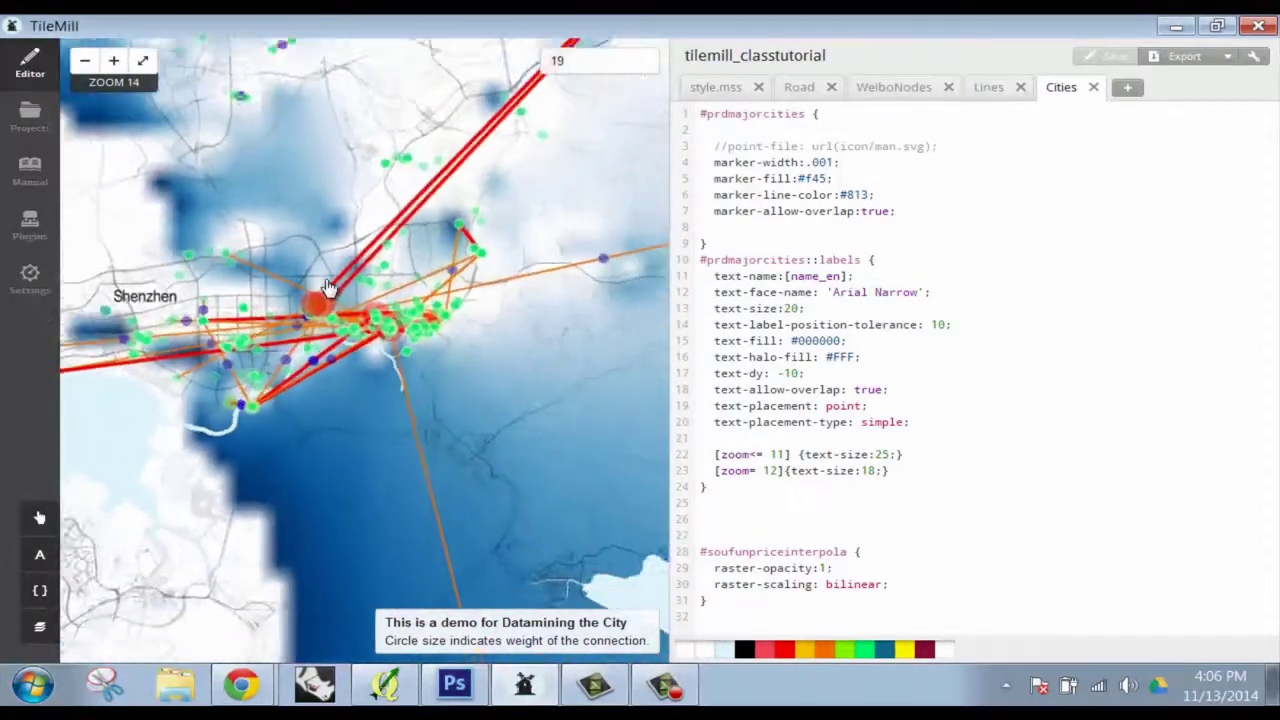
pyautogui.scroll(-1, 325, 287)
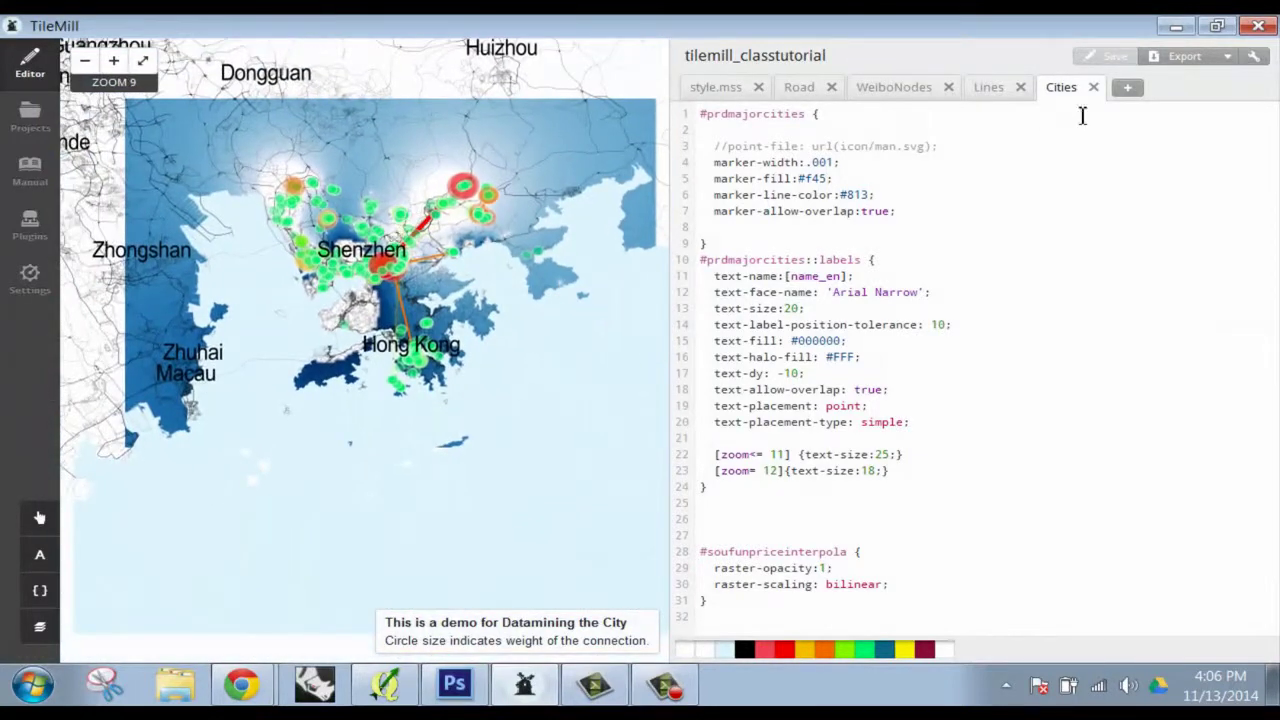
# - Start an MBTiles export and set its starting centre to 114.1232,22.5158,10
pyautogui.click(1224, 57)
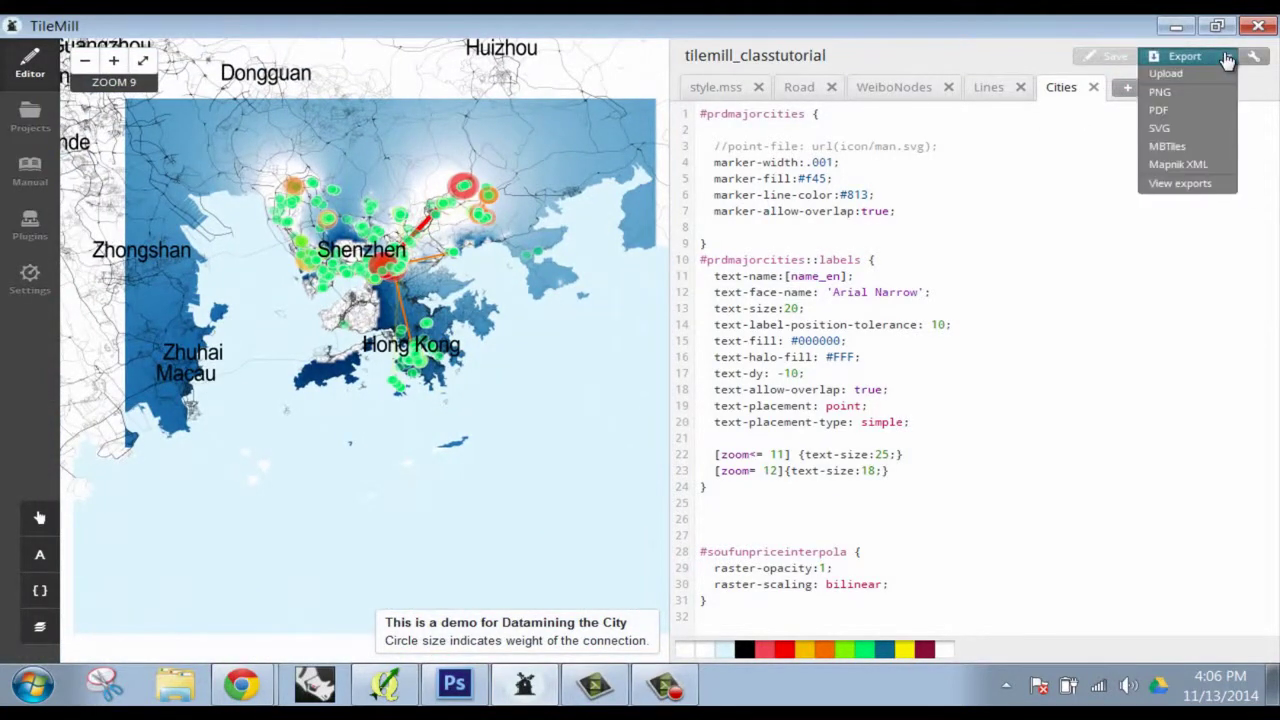
pyautogui.click(1170, 149)
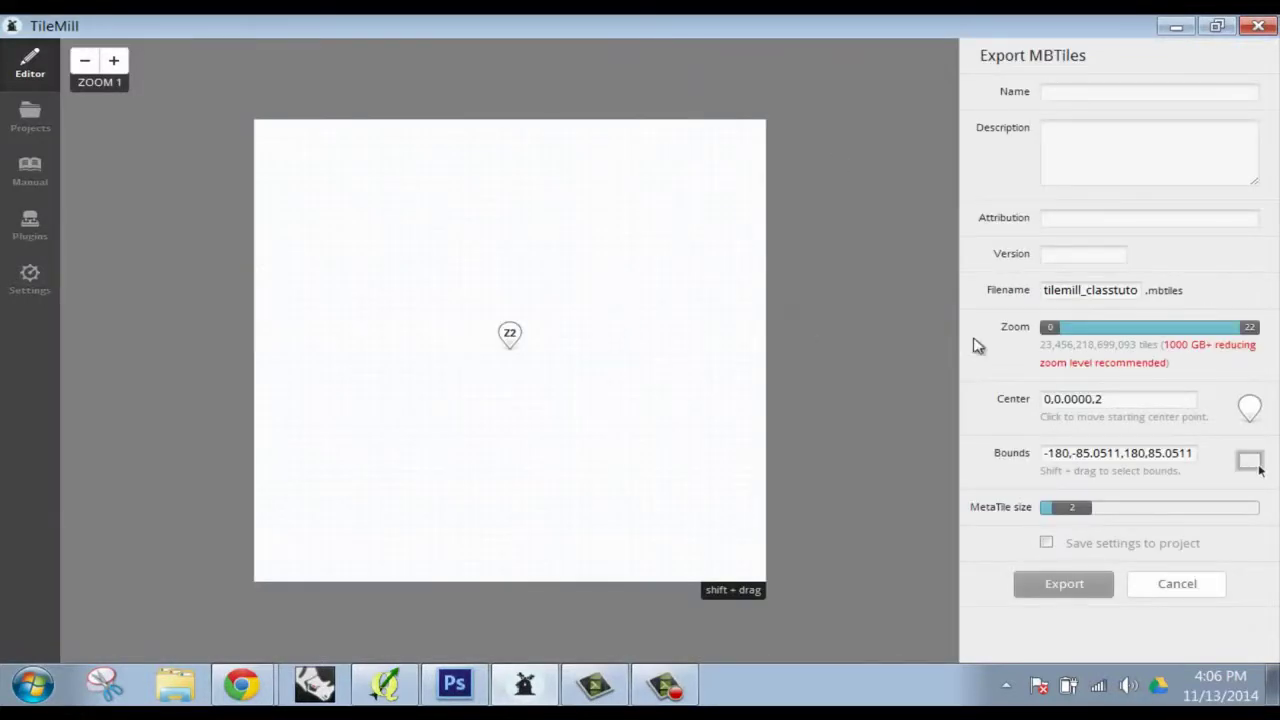
pyautogui.moveTo(664, 309); pyautogui.dragTo(577, 300)
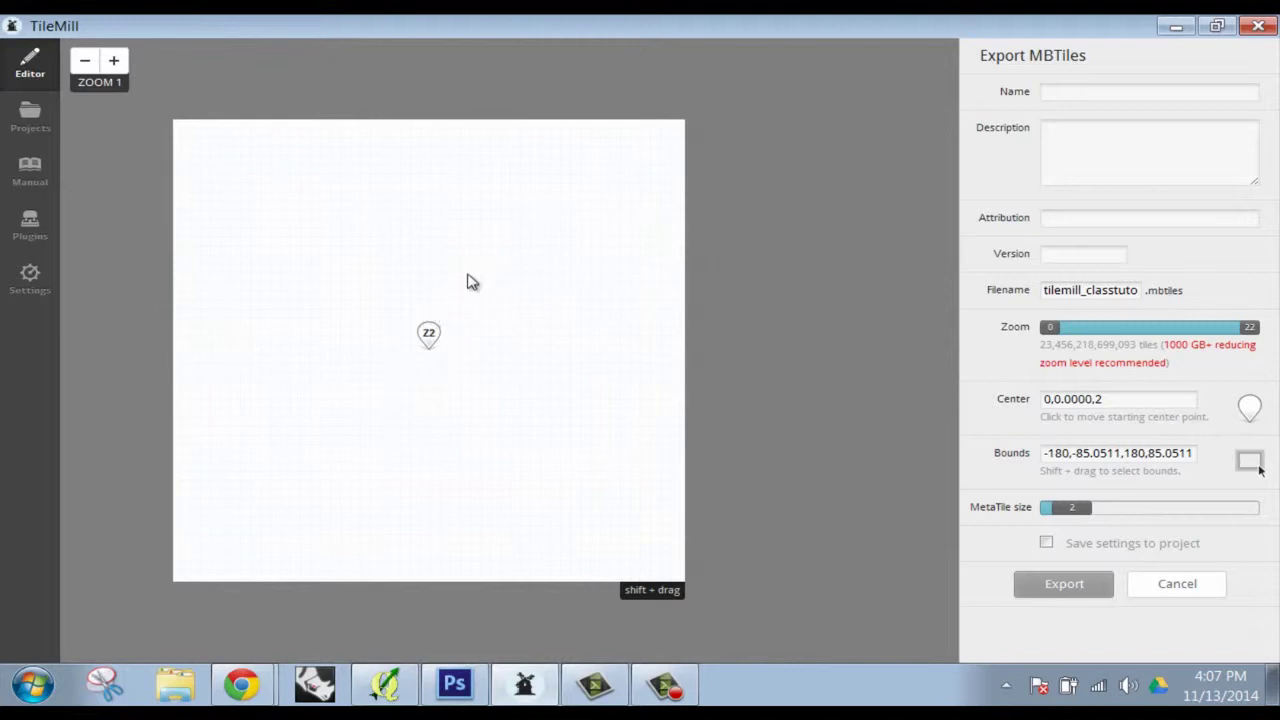
pyautogui.doubleClick(595, 310)
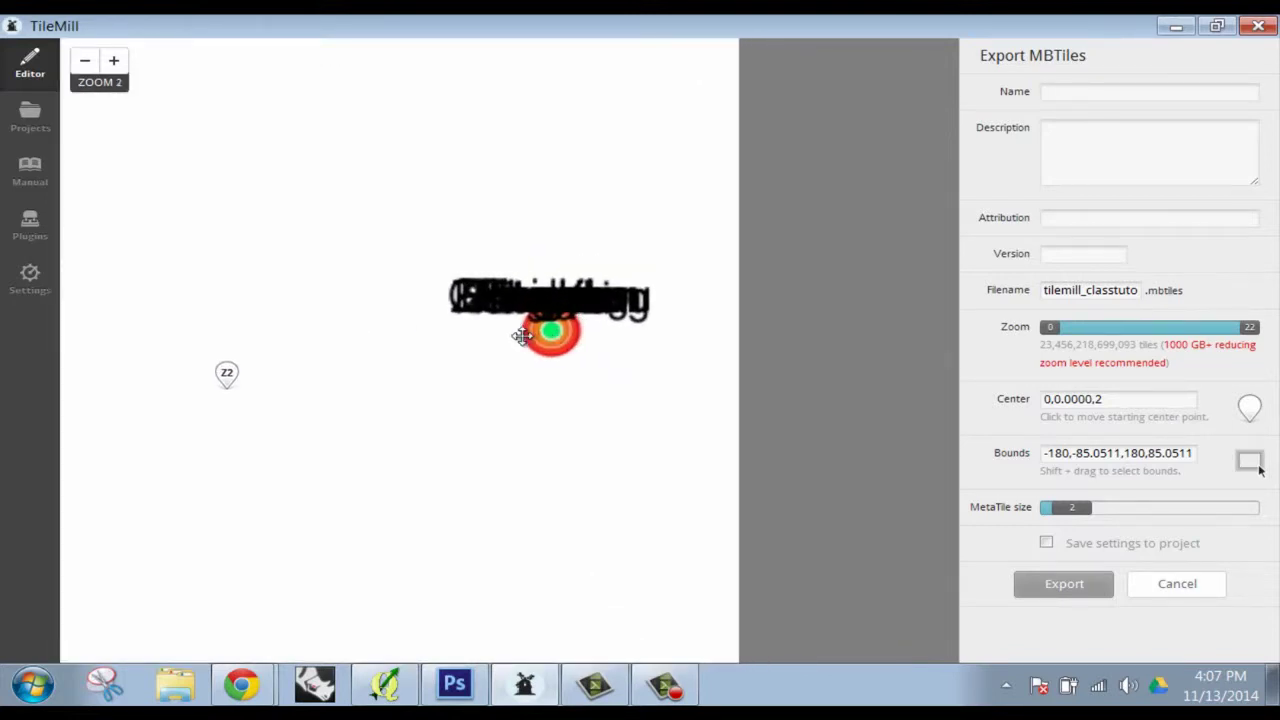
pyautogui.moveTo(522, 336); pyautogui.dragTo(504, 336)
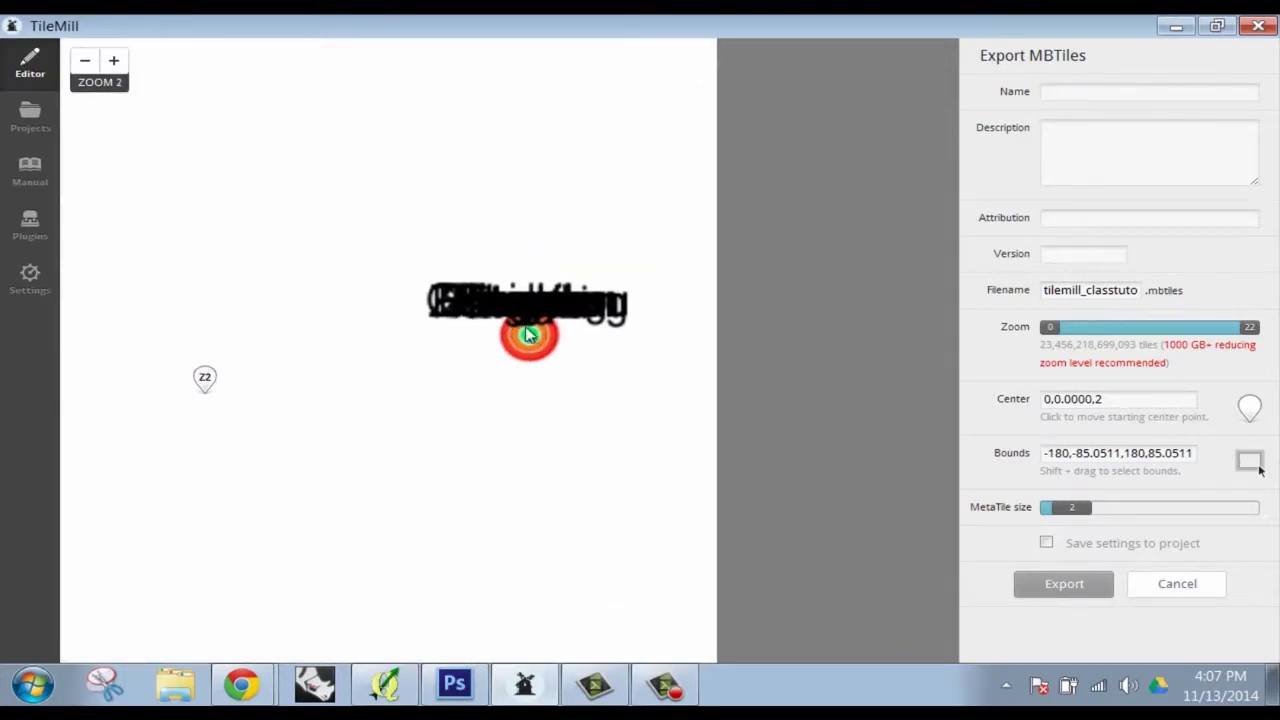
pyautogui.click(530, 340)
# - Frame the delta in the export preview and hold Shift for bounds selection
pyautogui.scroll(3, 533, 340)
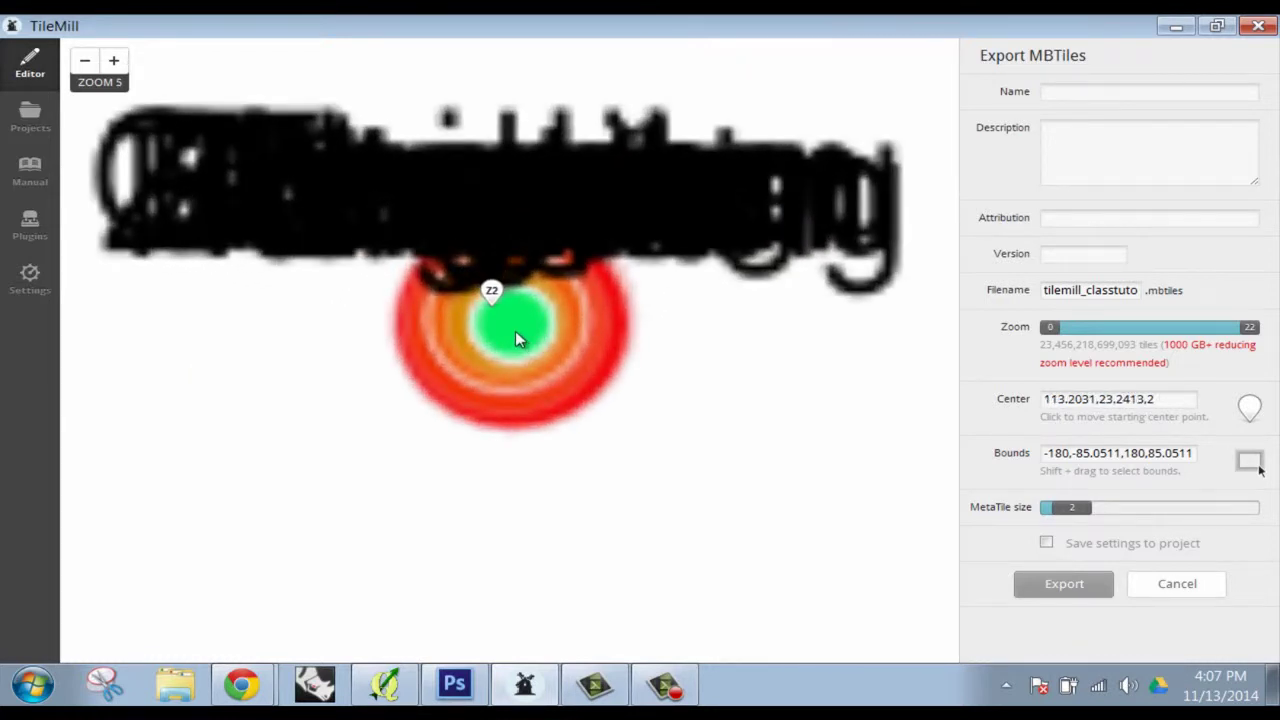
pyautogui.scroll(1, 513, 331)
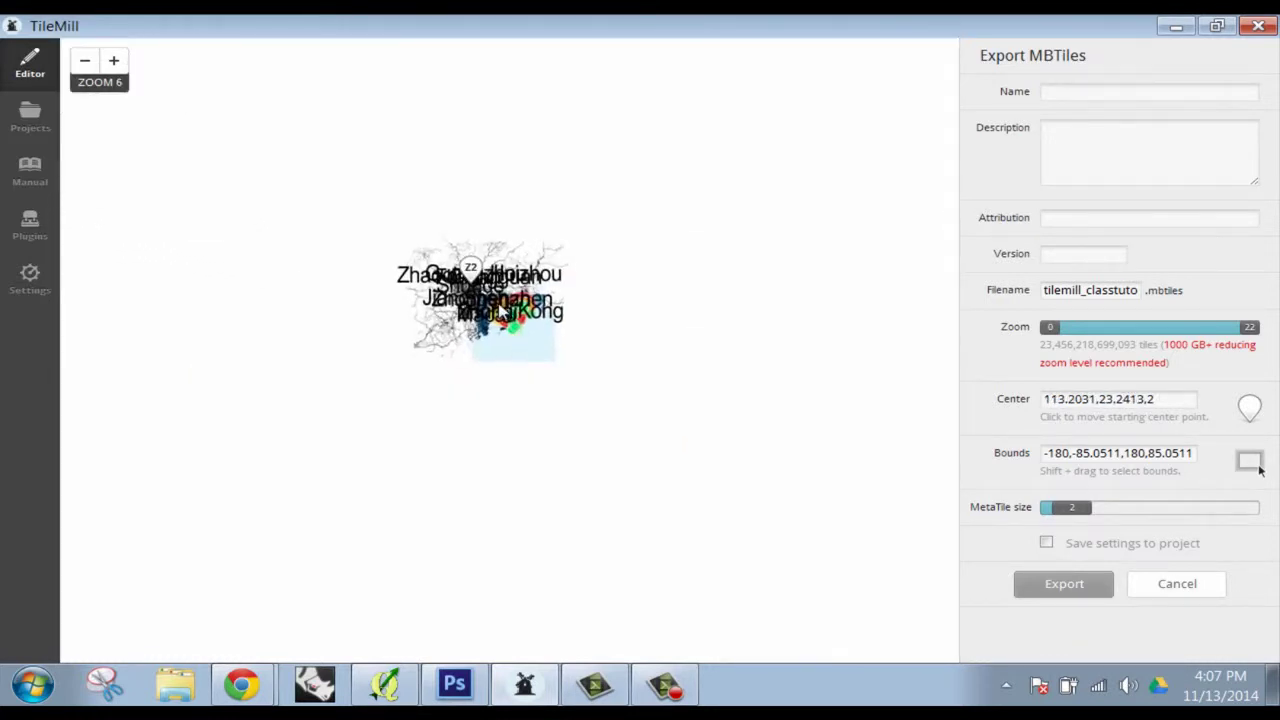
pyautogui.scroll(3, 523, 327)
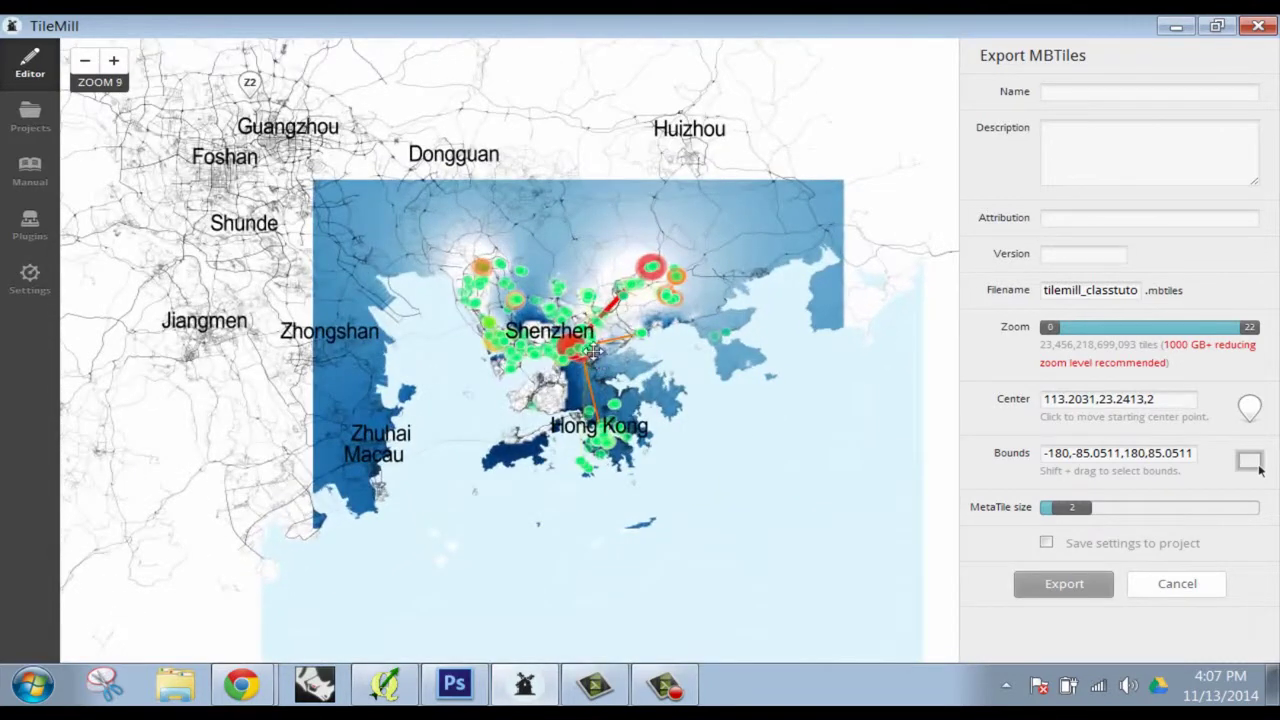
pyautogui.scroll(1, 592, 358)
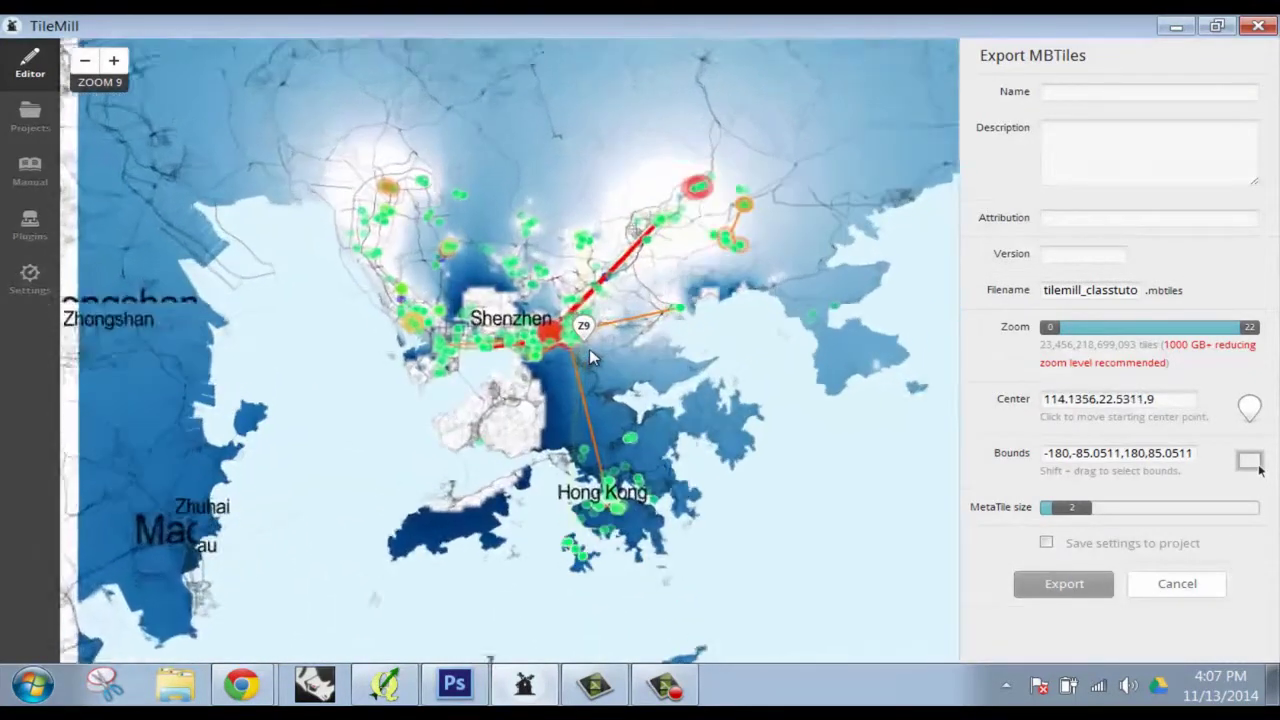
pyautogui.scroll(-1, 589, 357)
pyautogui.moveTo(647, 362); pyautogui.dragTo(658, 332)
pyautogui.scroll(2, 577, 337)
pyautogui.scroll(-1, 658, 332)
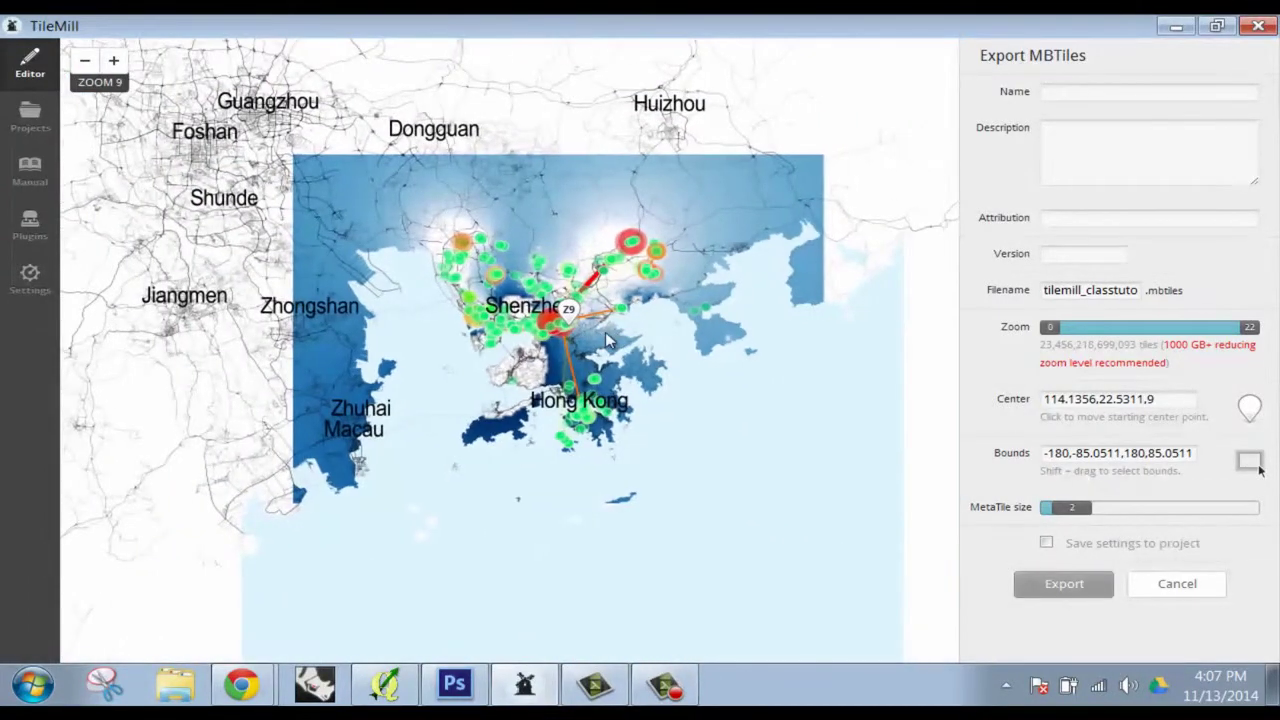
pyautogui.scroll(1, 566, 352)
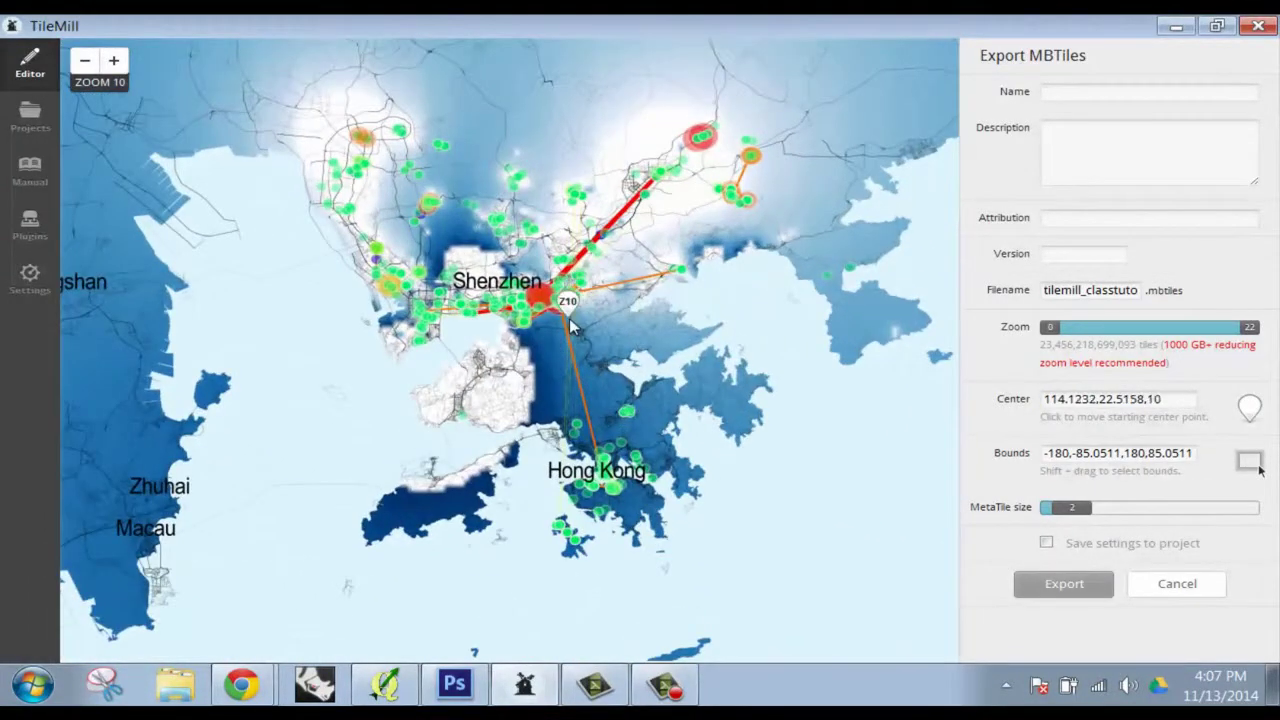
pyautogui.scroll(-1, 569, 322)
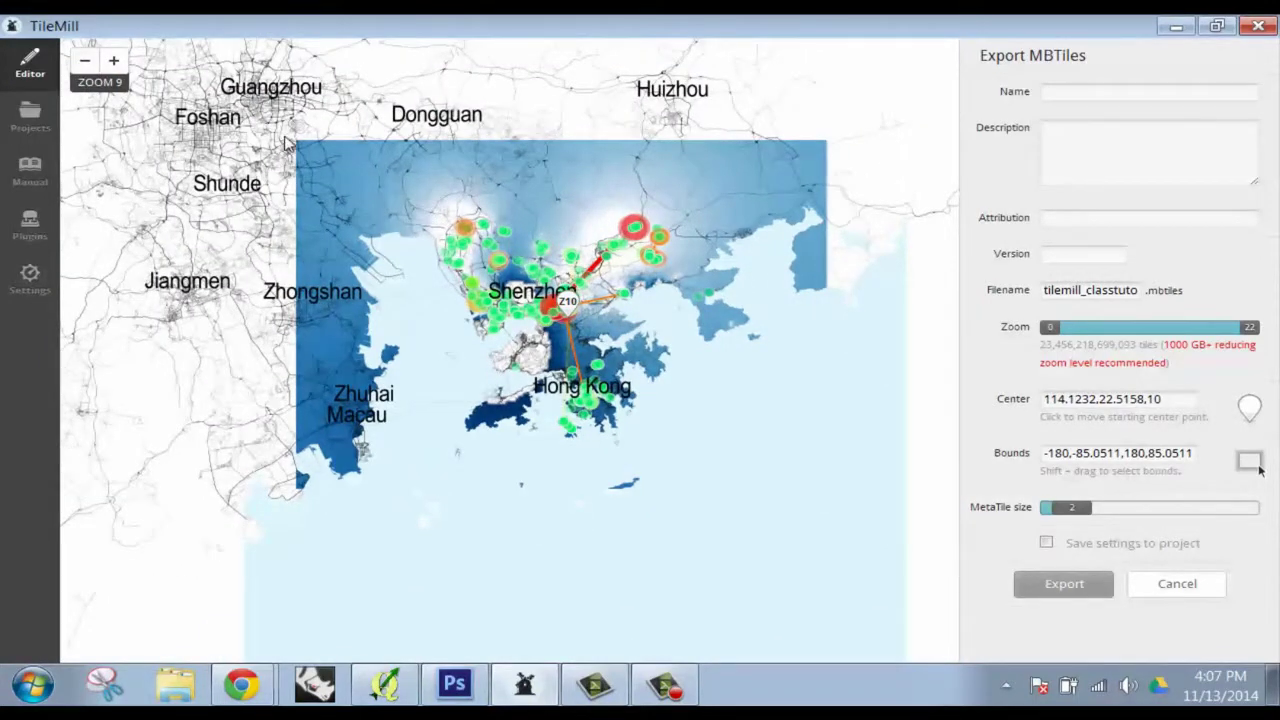
pyautogui.press('shift')
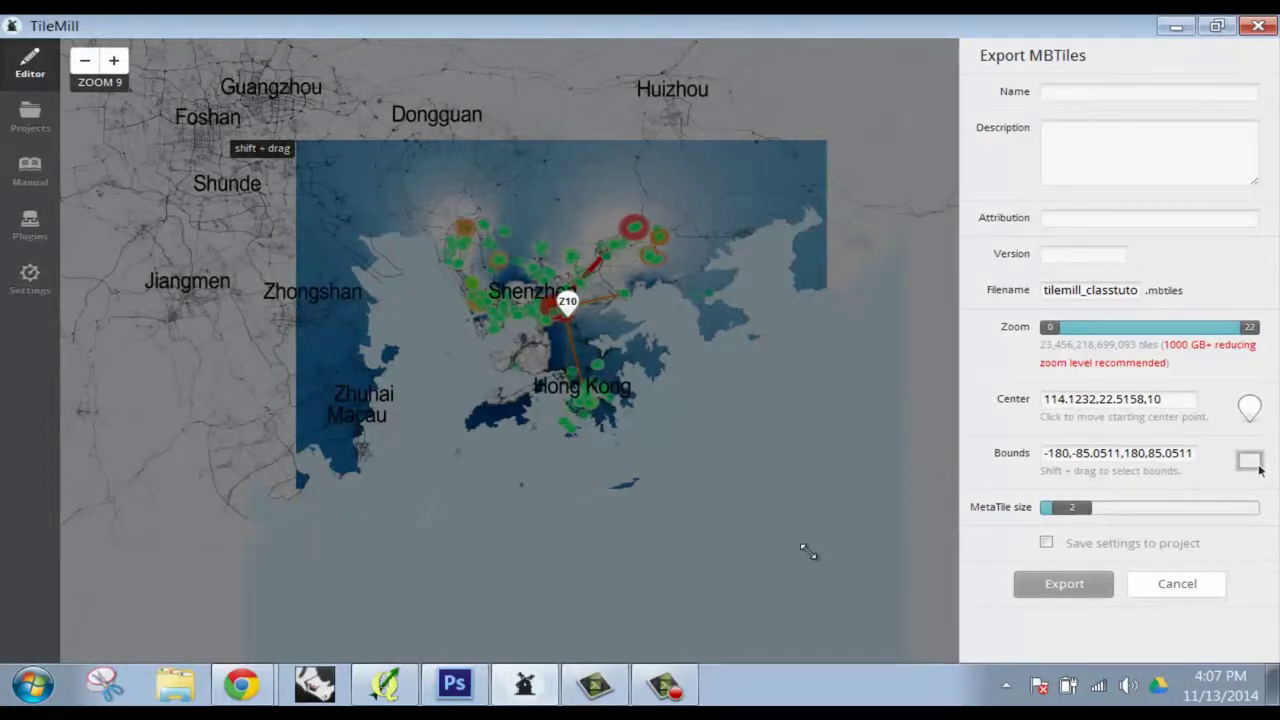
# - Draw the export bounds around Shenzhen and Hong Kong, starting from 113.4105,21.7756
pyautogui.moveTo(808, 552); pyautogui.dragTo(809, 551)
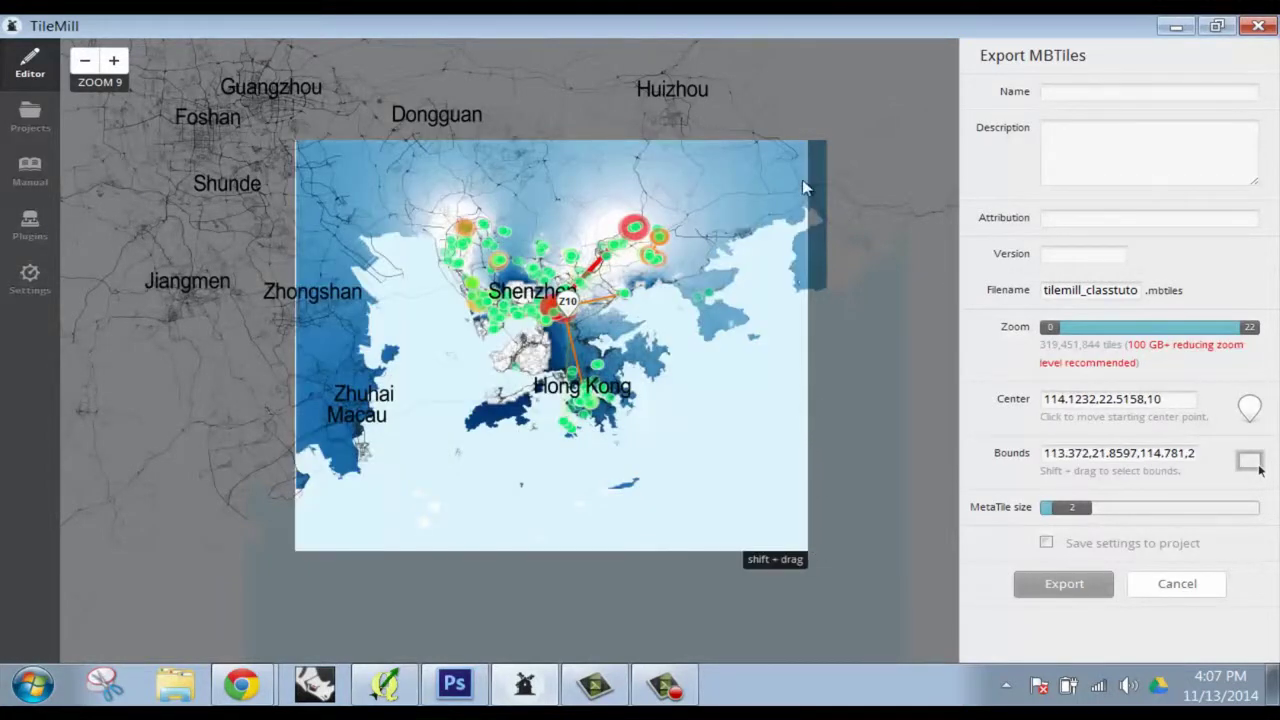
pyautogui.press('shift')
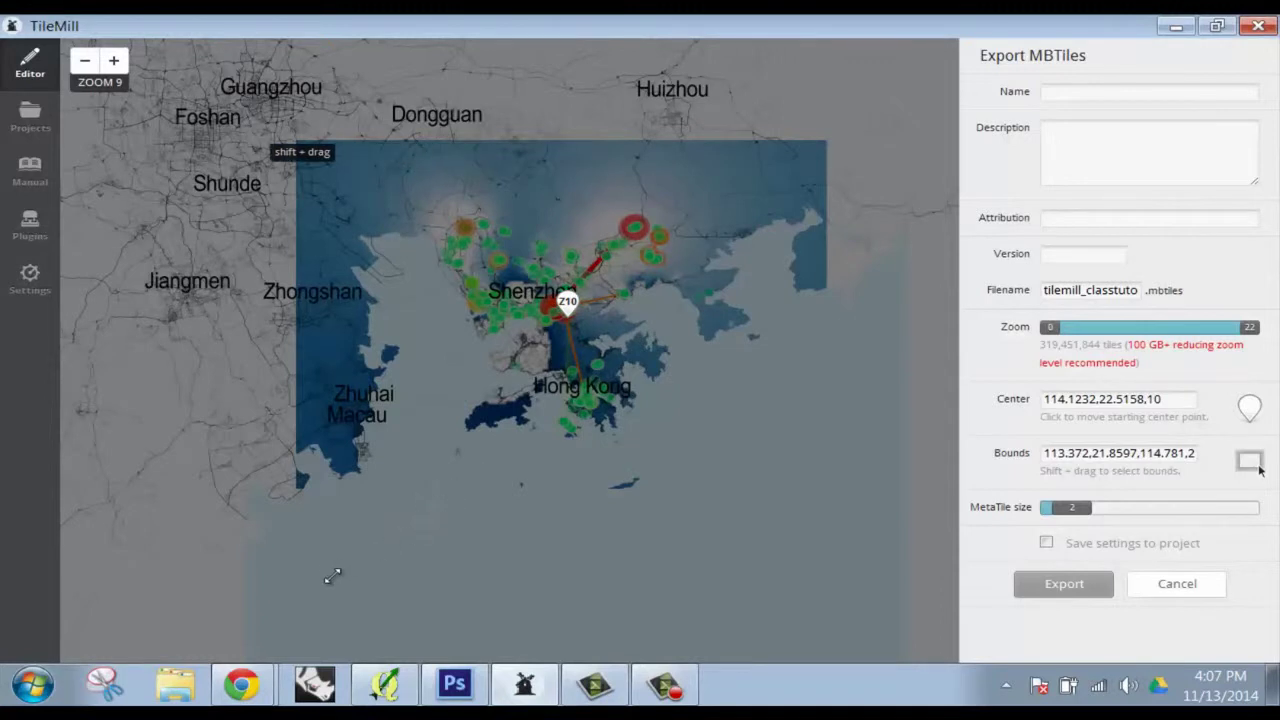
pyautogui.moveTo(309, 581); pyautogui.dragTo(819, 143)
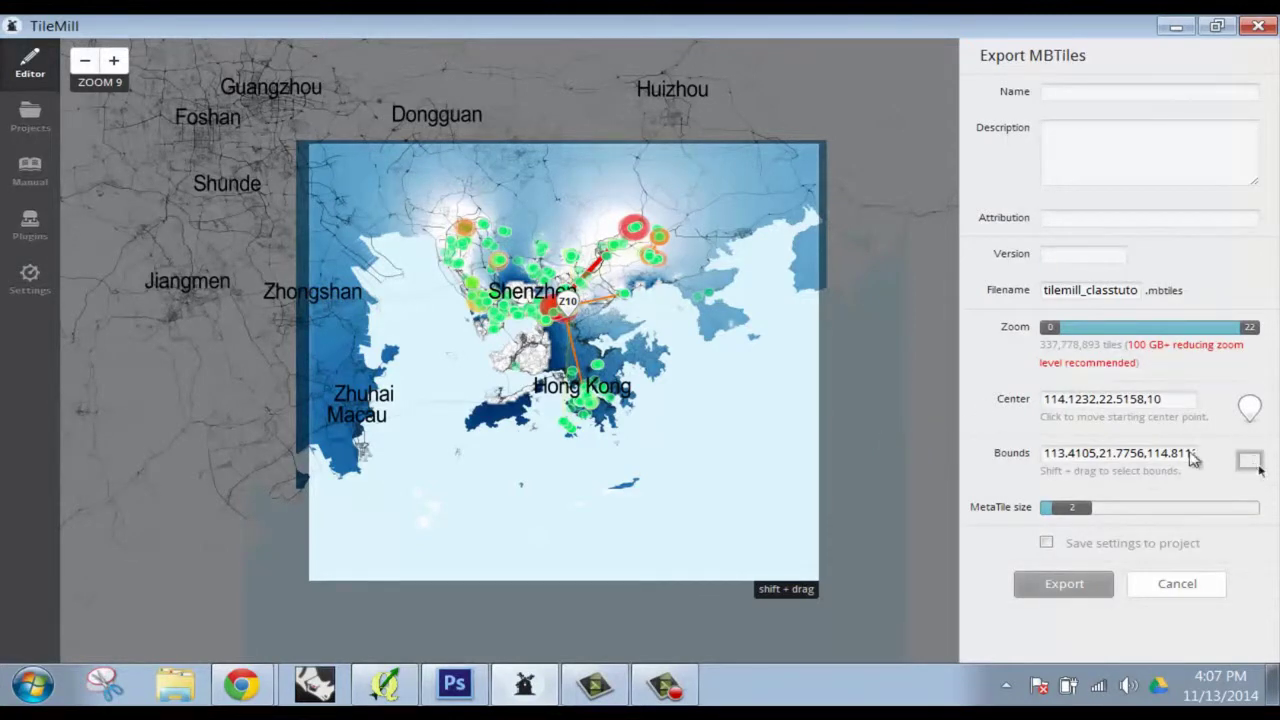
# - Set the starting centre near Shenzhen and Hong Kong at 114.2207,22.4524,9
pyautogui.click(1101, 399)
pyautogui.click(846, 360)
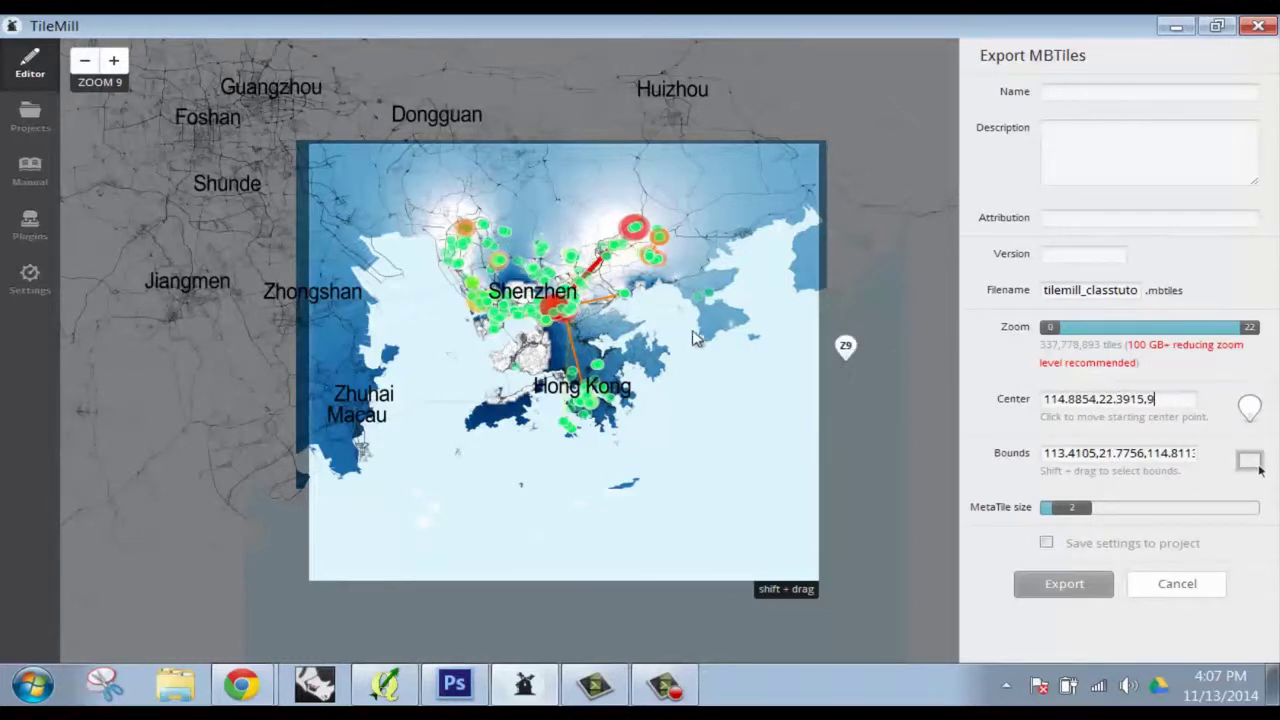
pyautogui.click(604, 336)
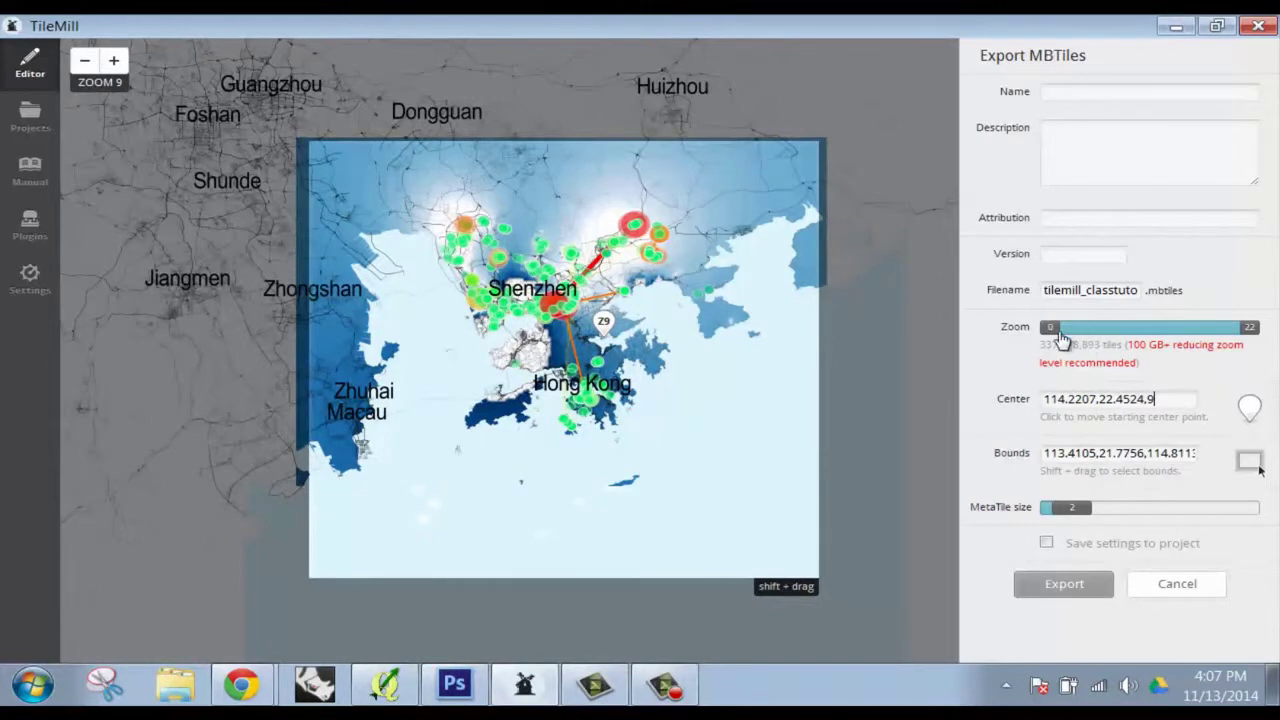
# - Narrow the export zoom range to levels 10–13 (1,451 tiles) and start naming it Tilemill_Class_Tutorial
pyautogui.tripleClick(1120, 356)
pyautogui.click(1147, 350)
pyautogui.moveTo(1150, 346)
pyautogui.mouseDown()
pyautogui.moveTo(1177, 343)
pyautogui.moveTo(1137, 363)
pyautogui.moveTo(1150, 338)
pyautogui.mouseUp()
pyautogui.click(1058, 330)
pyautogui.moveTo(1240, 338); pyautogui.dragTo(1100, 343)
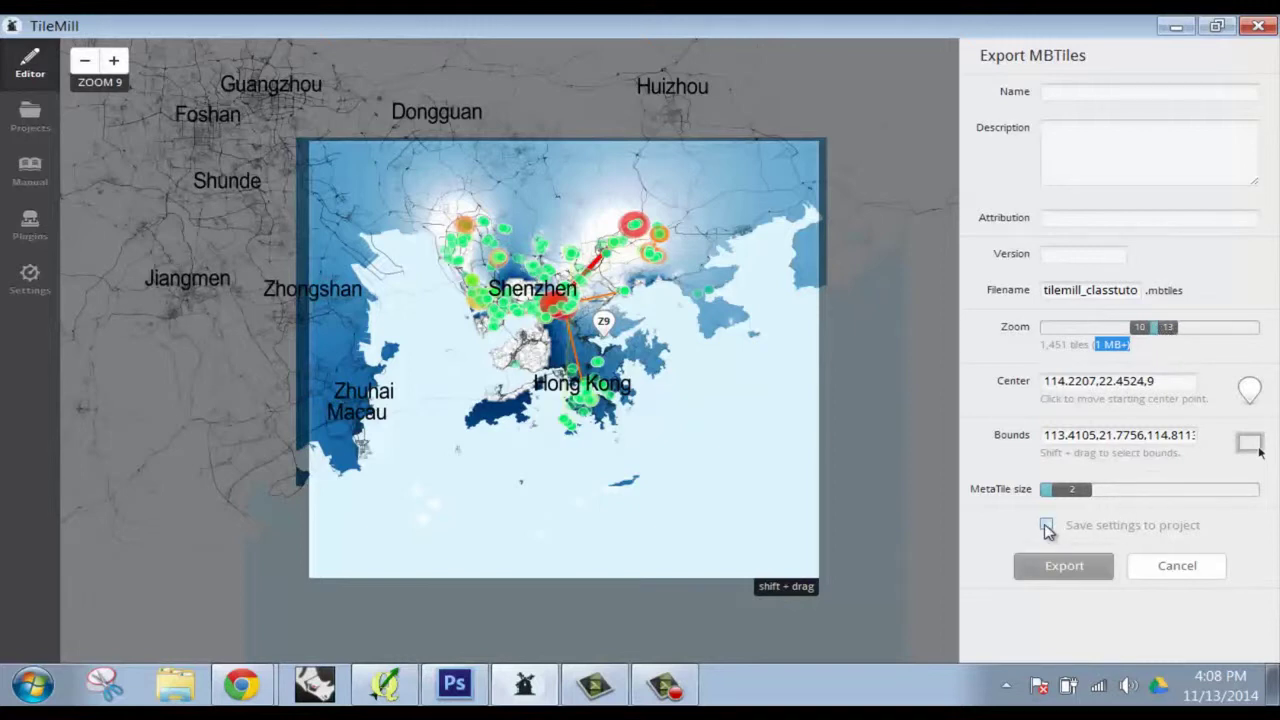
pyautogui.click(1129, 91)
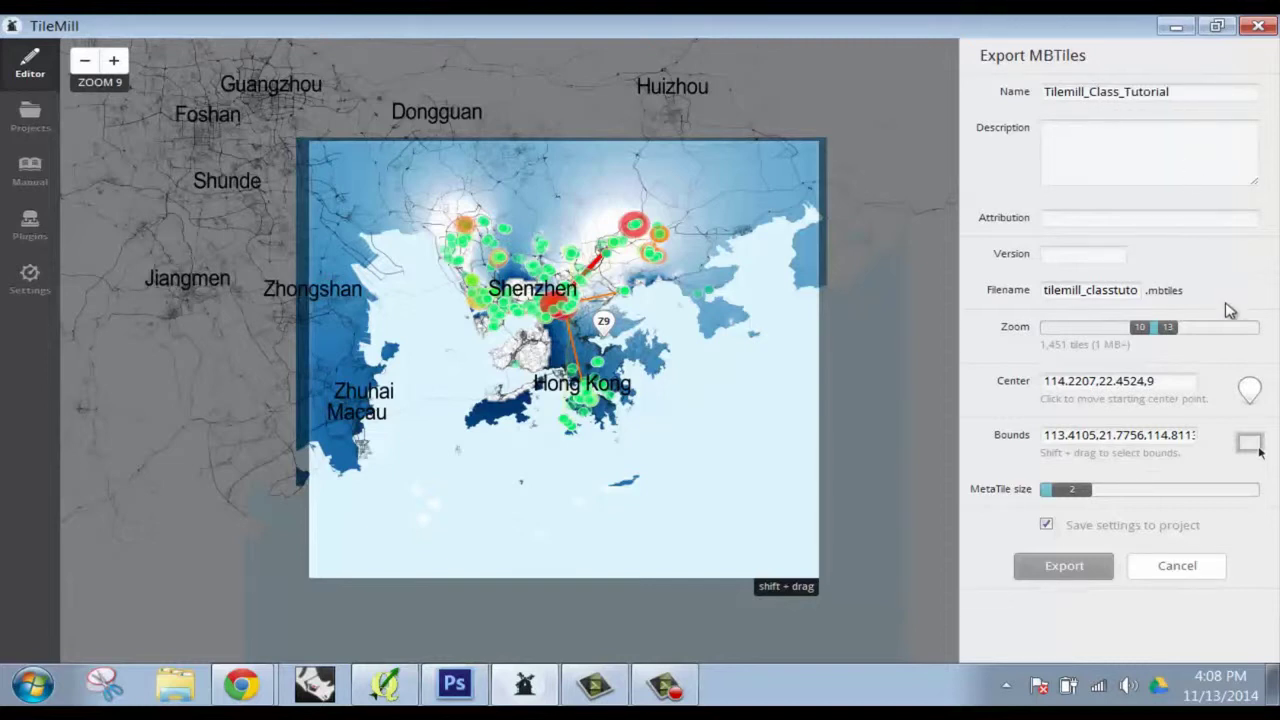
# - Try exporting, dismissing the 'Center must be within zoom range' error and keeping minimum zoom 10
pyautogui.click(1073, 566)
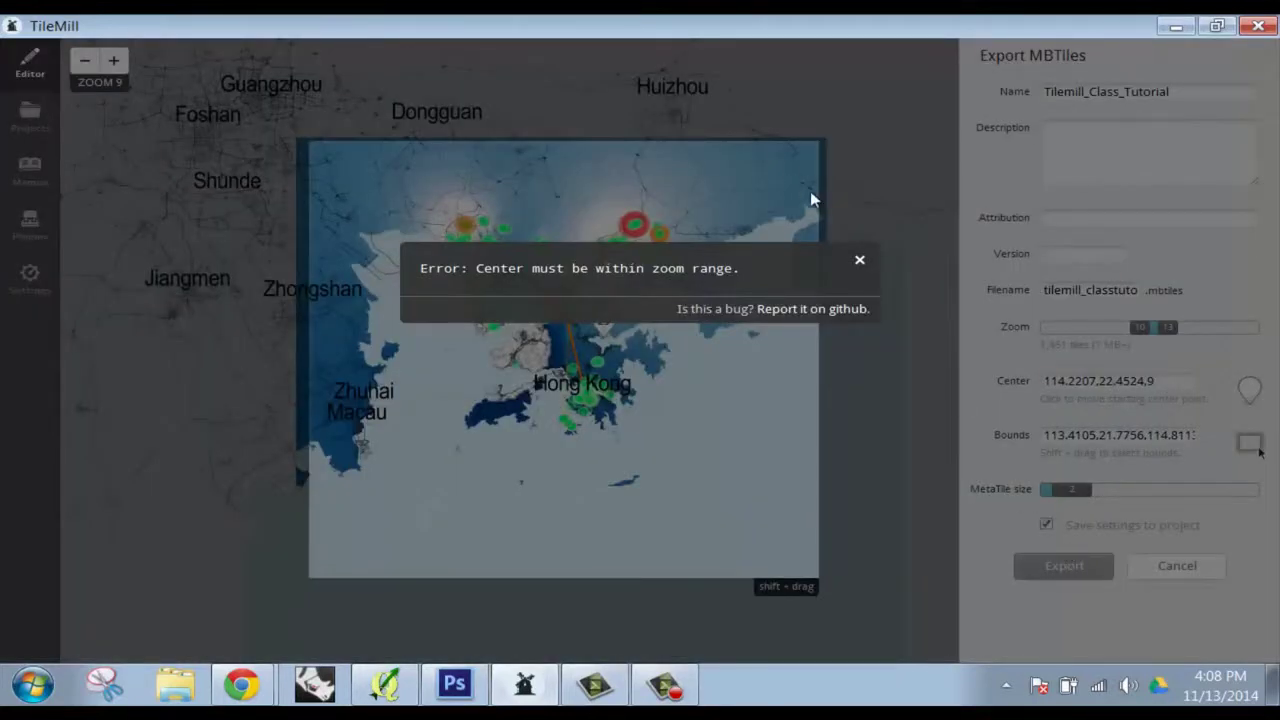
pyautogui.moveTo(508, 268); pyautogui.dragTo(622, 268)
pyautogui.click(860, 261)
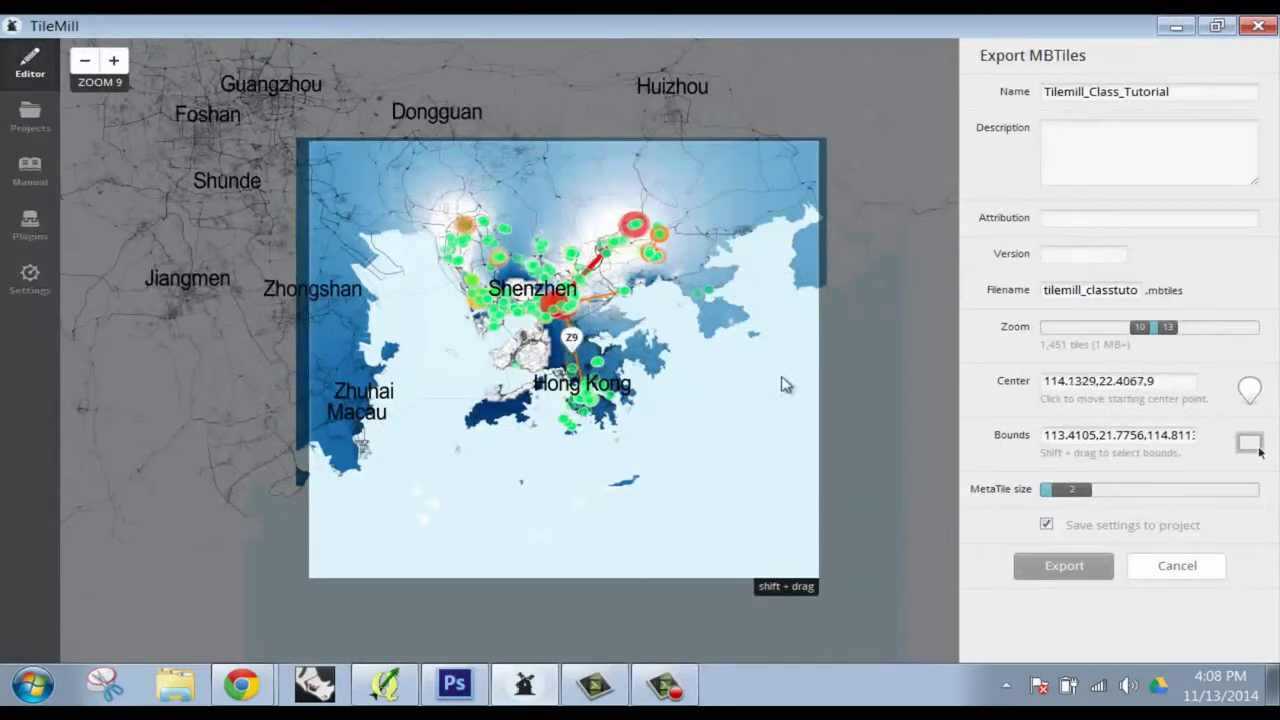
pyautogui.click(1065, 565)
pyautogui.moveTo(508, 268); pyautogui.dragTo(622, 268)
pyautogui.click(860, 262)
pyautogui.moveTo(1142, 332); pyautogui.dragTo(1130, 340)
pyautogui.scroll(1, 600, 365)
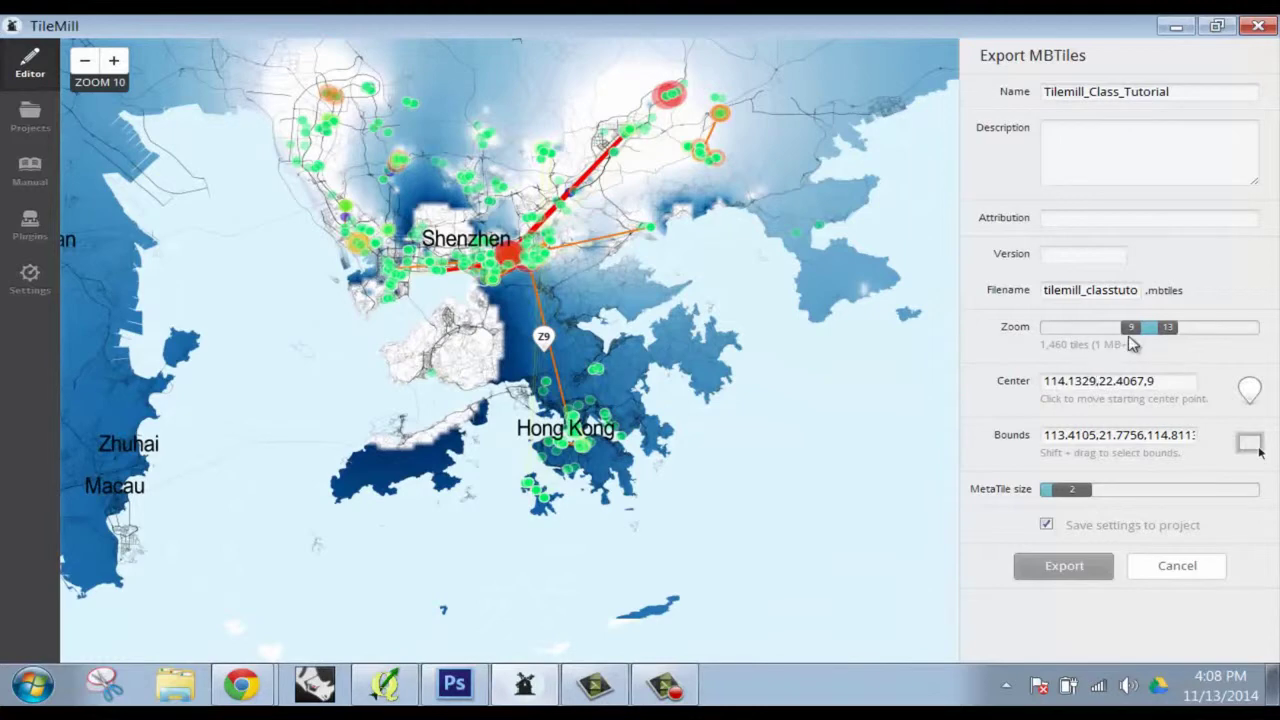
pyautogui.moveTo(1130, 342); pyautogui.dragTo(1140, 337)
# - Reset the starting centre below Shenzhen at zoom 10 and run the tilemill_classtutorial.mbtiles export
pyautogui.click(1058, 566)
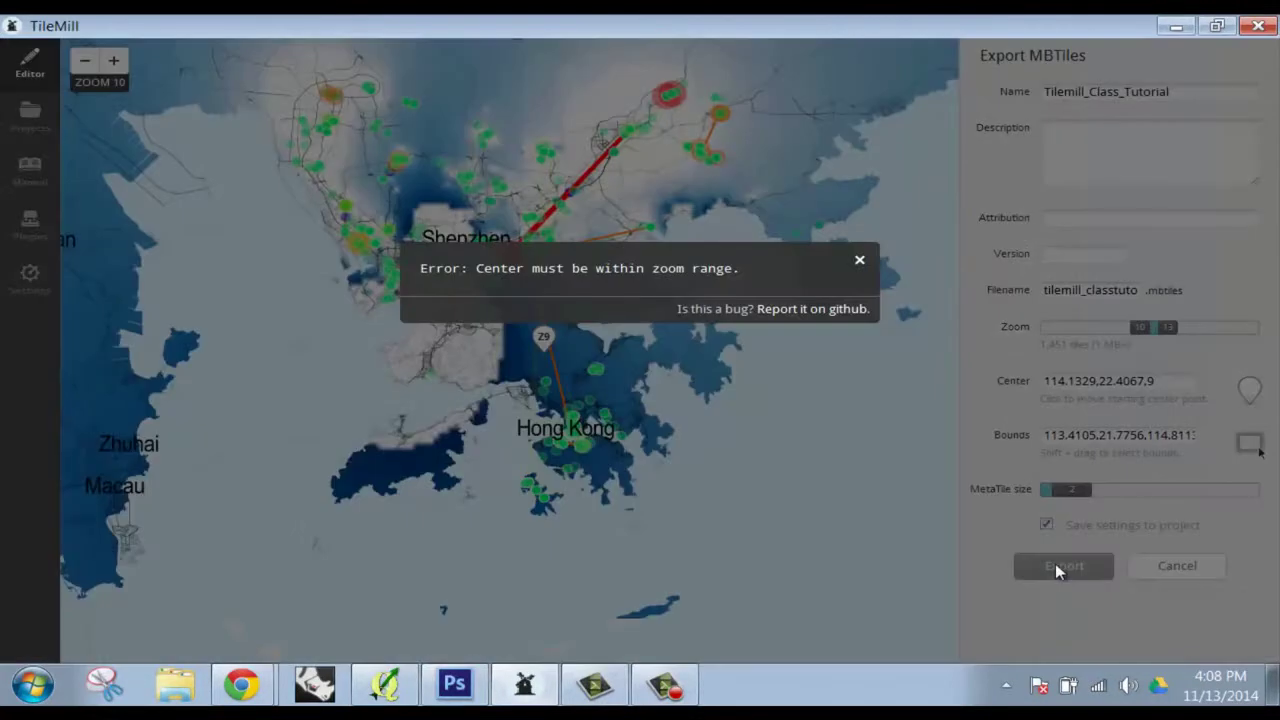
pyautogui.click(859, 260)
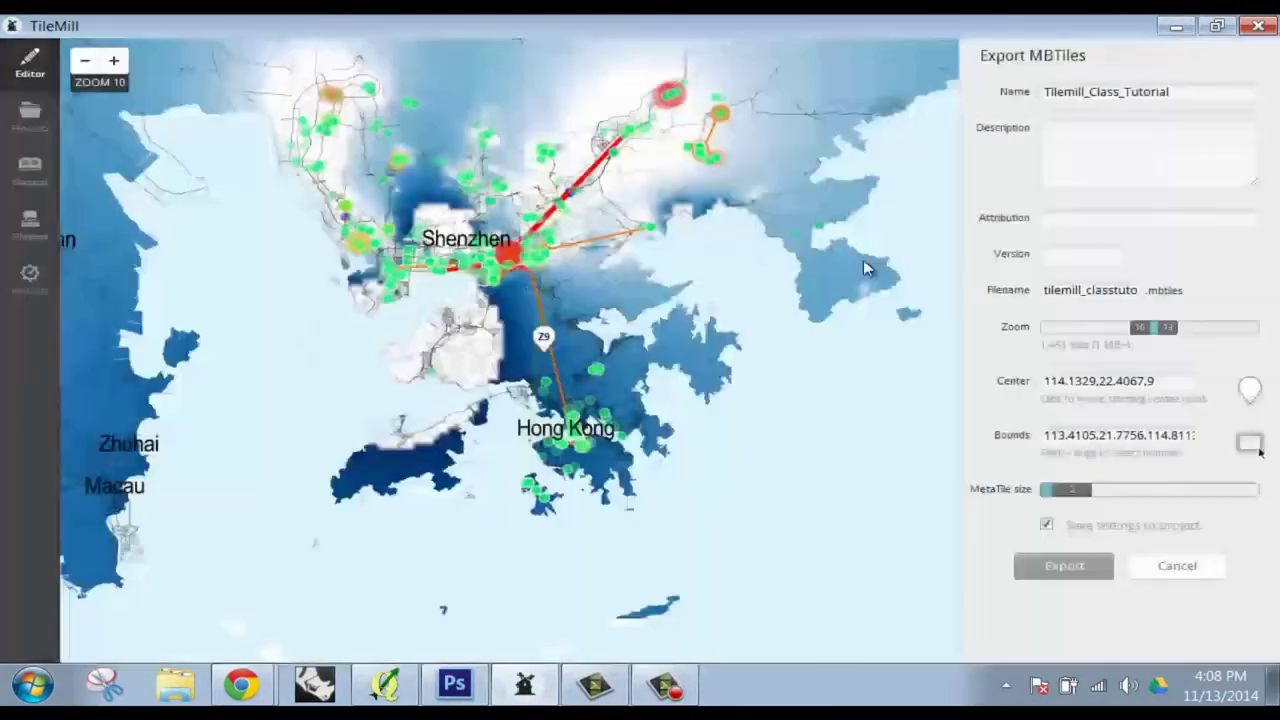
pyautogui.click(548, 281)
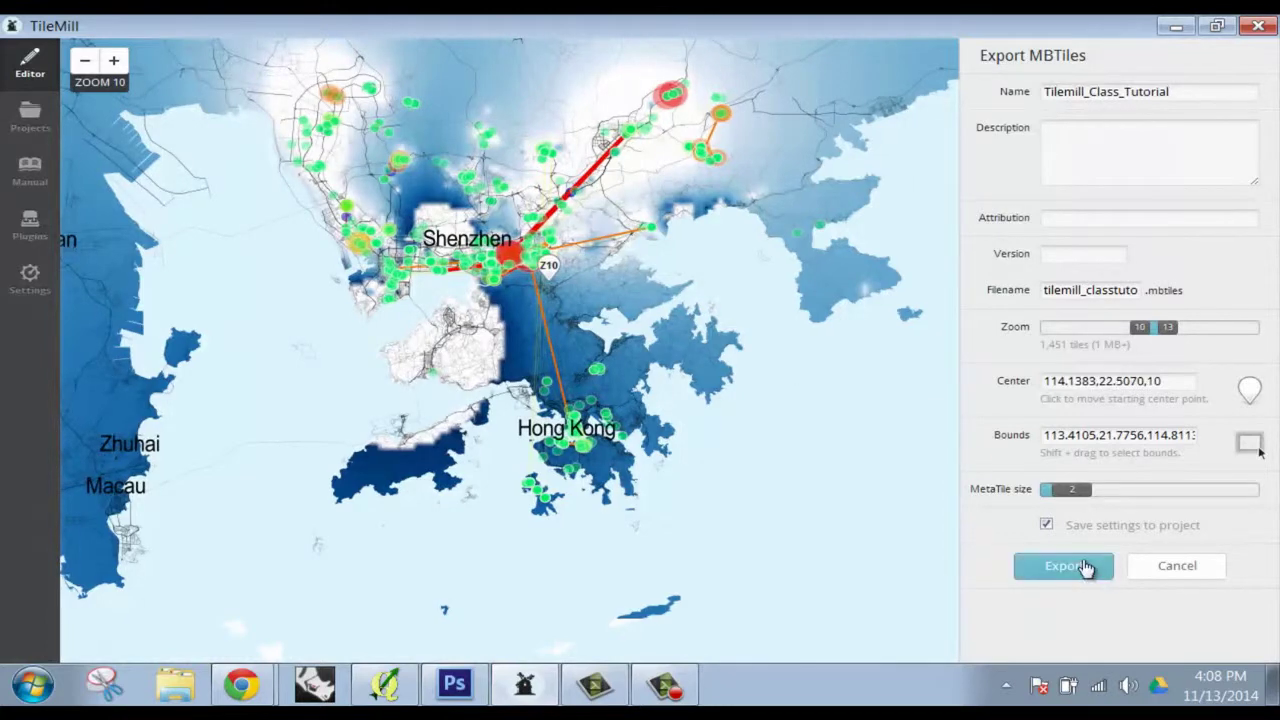
pyautogui.click(1063, 566)
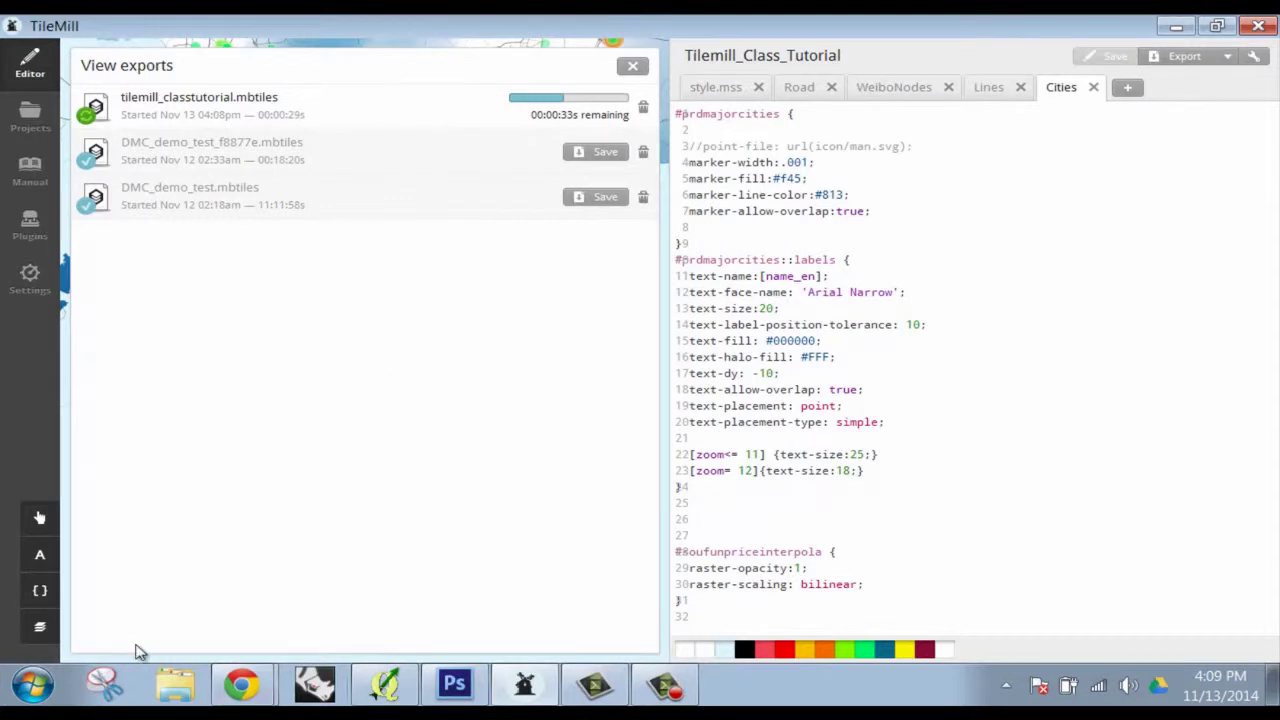
# - Open the Documents > MapBox > export folder in Windows Explorer
pyautogui.click(178, 684)
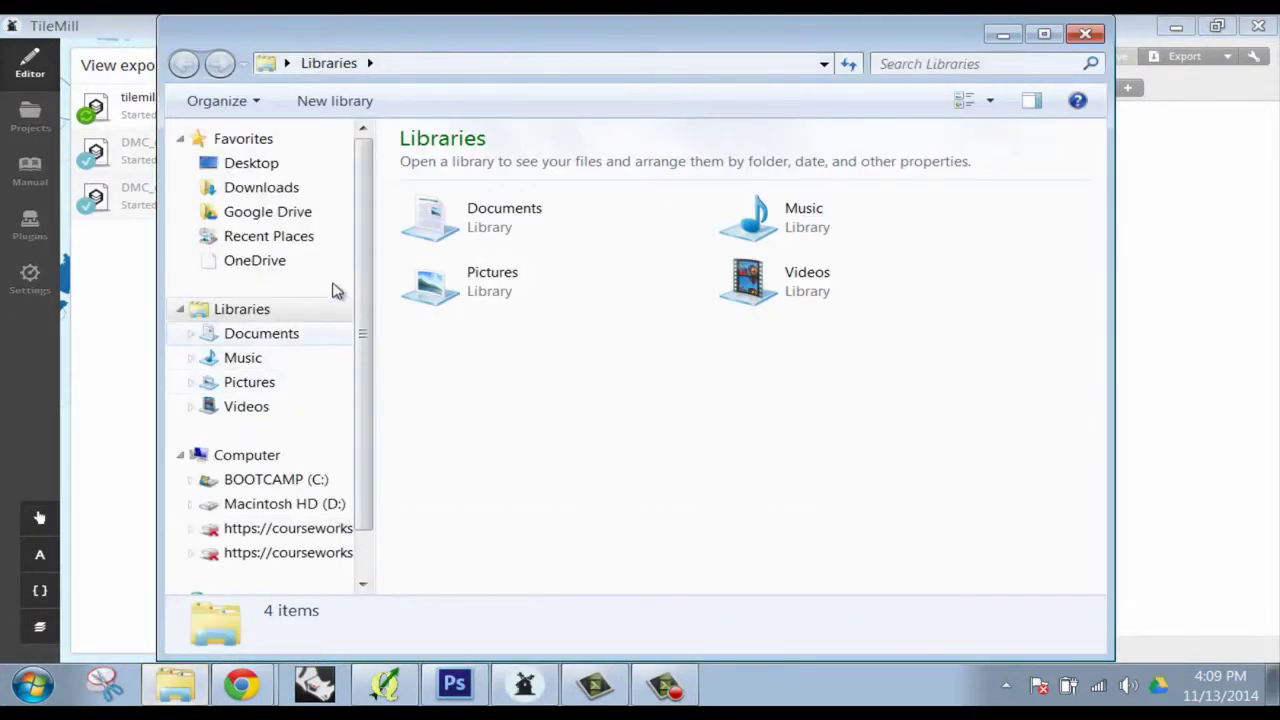
pyautogui.click(276, 145)
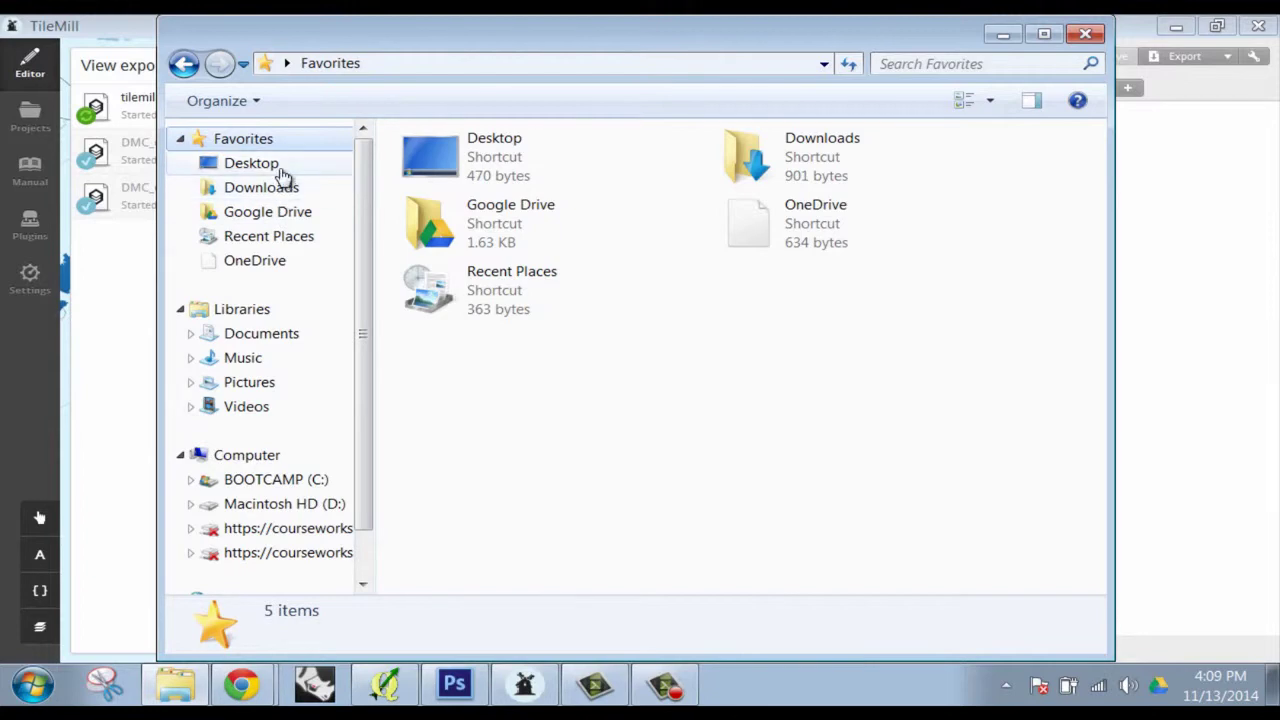
pyautogui.click(22, 685)
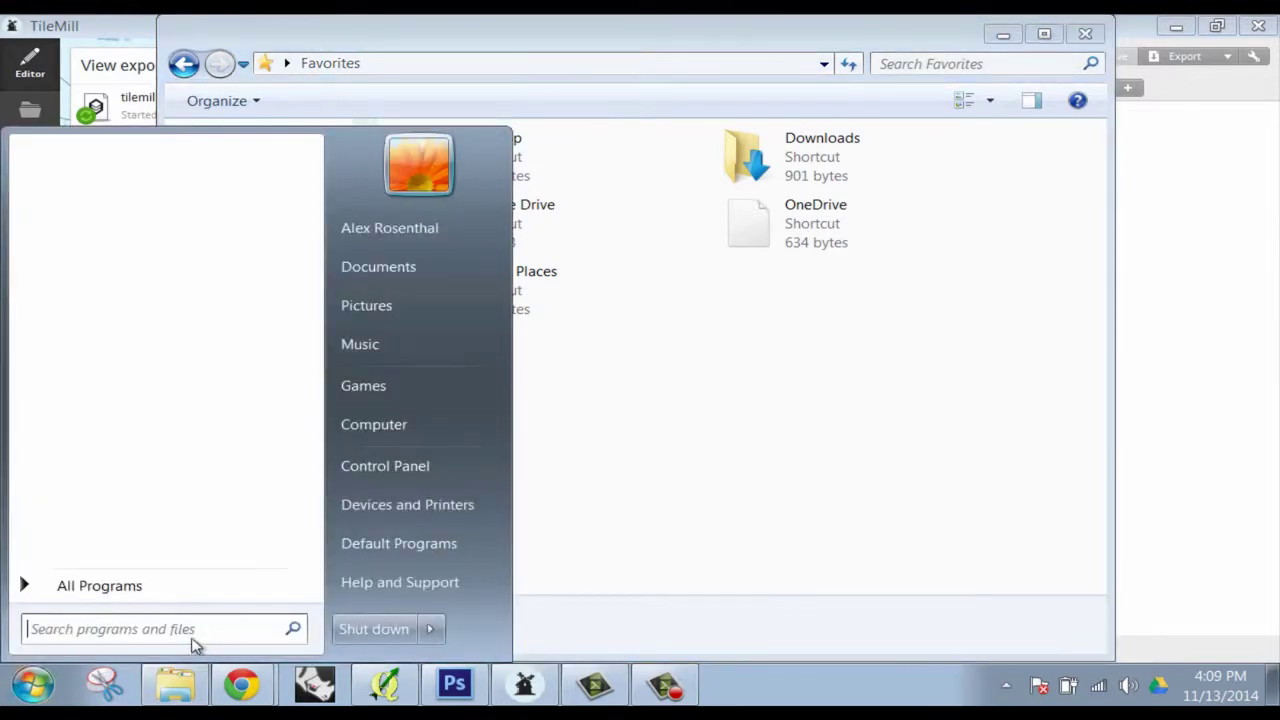
pyautogui.click(378, 266)
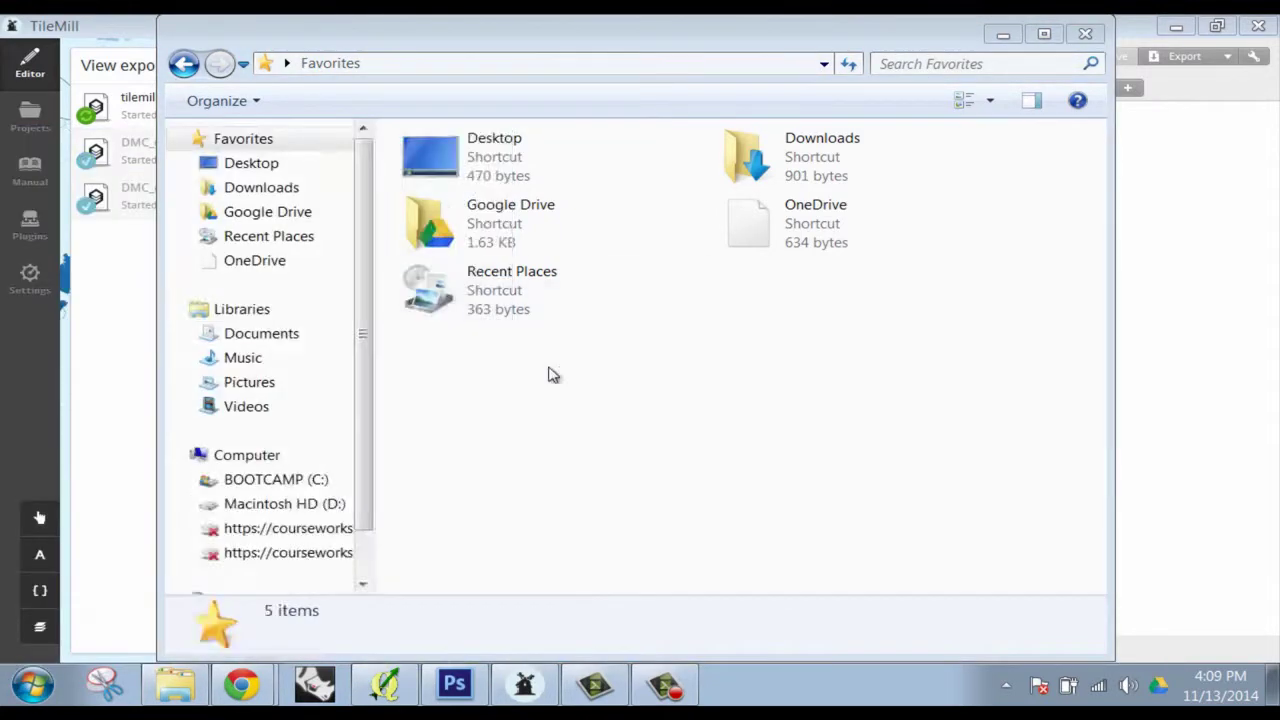
pyautogui.doubleClick(515, 424)
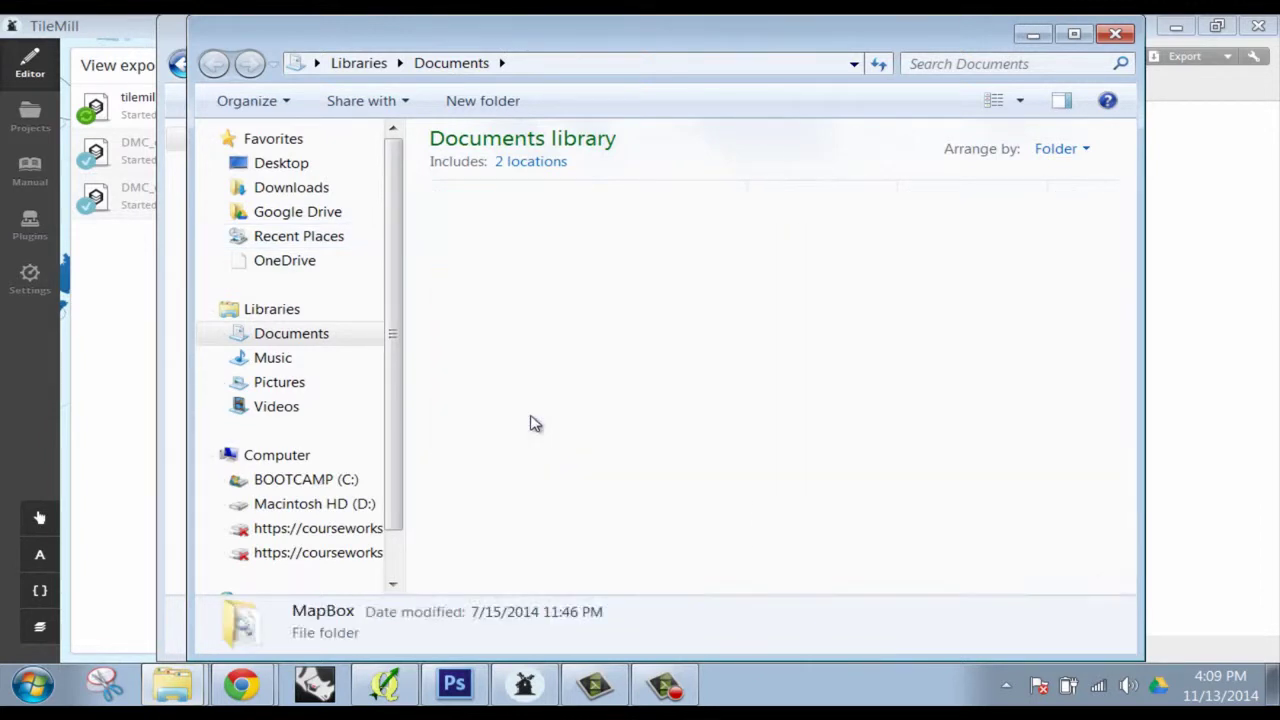
pyautogui.doubleClick(563, 254)
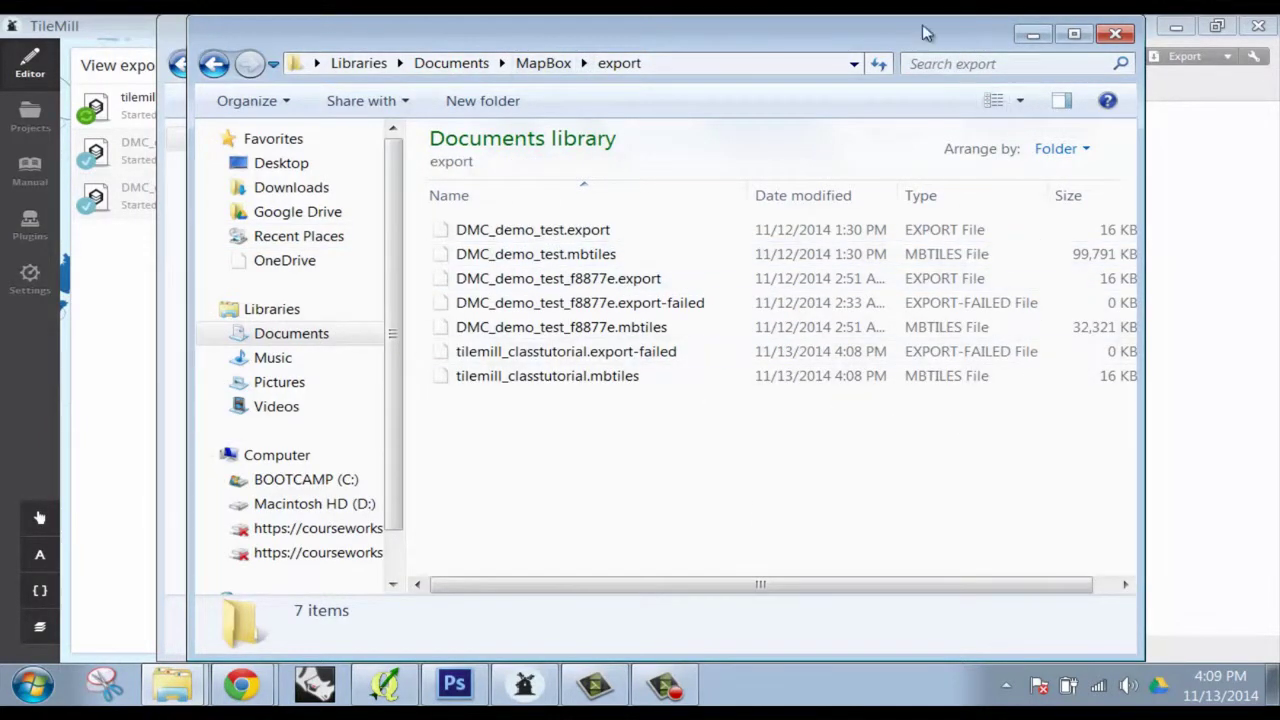
# - Maximize the window and refresh until tilemill_classtutorial.mbtiles reaches 14,359 KB
pyautogui.moveTo(925, 38); pyautogui.dragTo(870, 17)
pyautogui.doubleClick(870, 17)
pyautogui.click(815, 375)
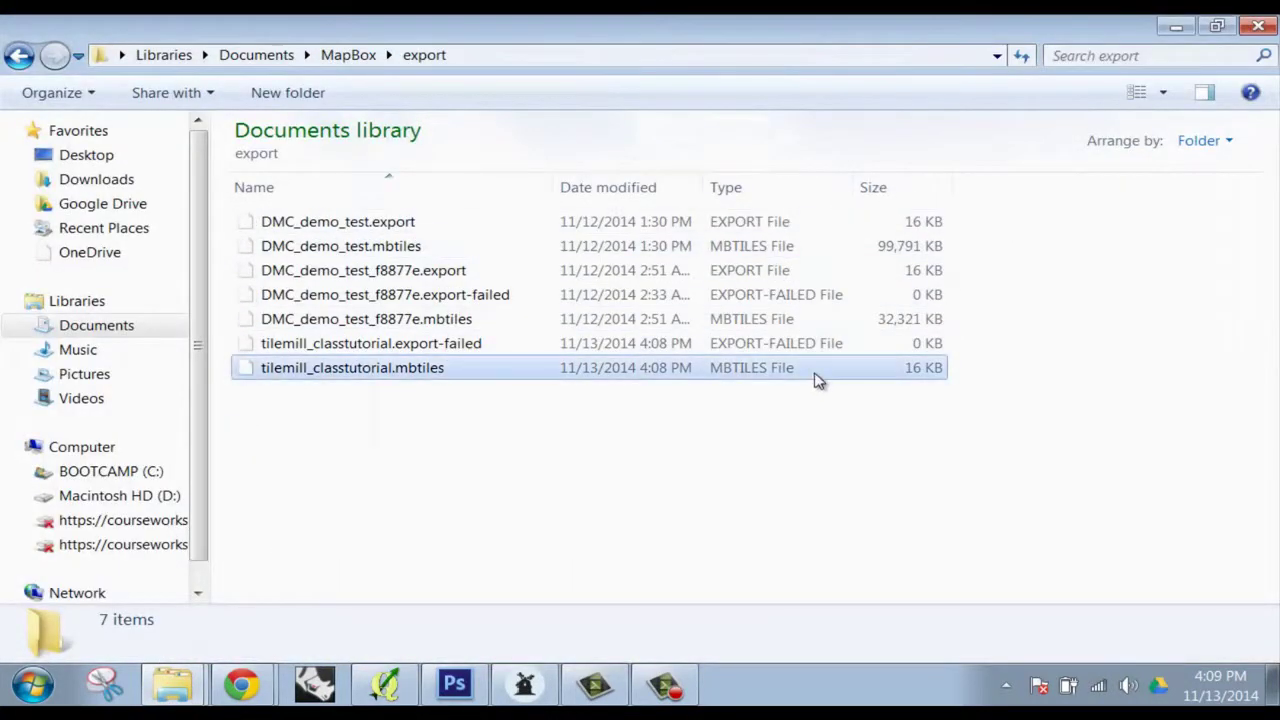
pyautogui.click(985, 414)
pyautogui.click(1022, 57)
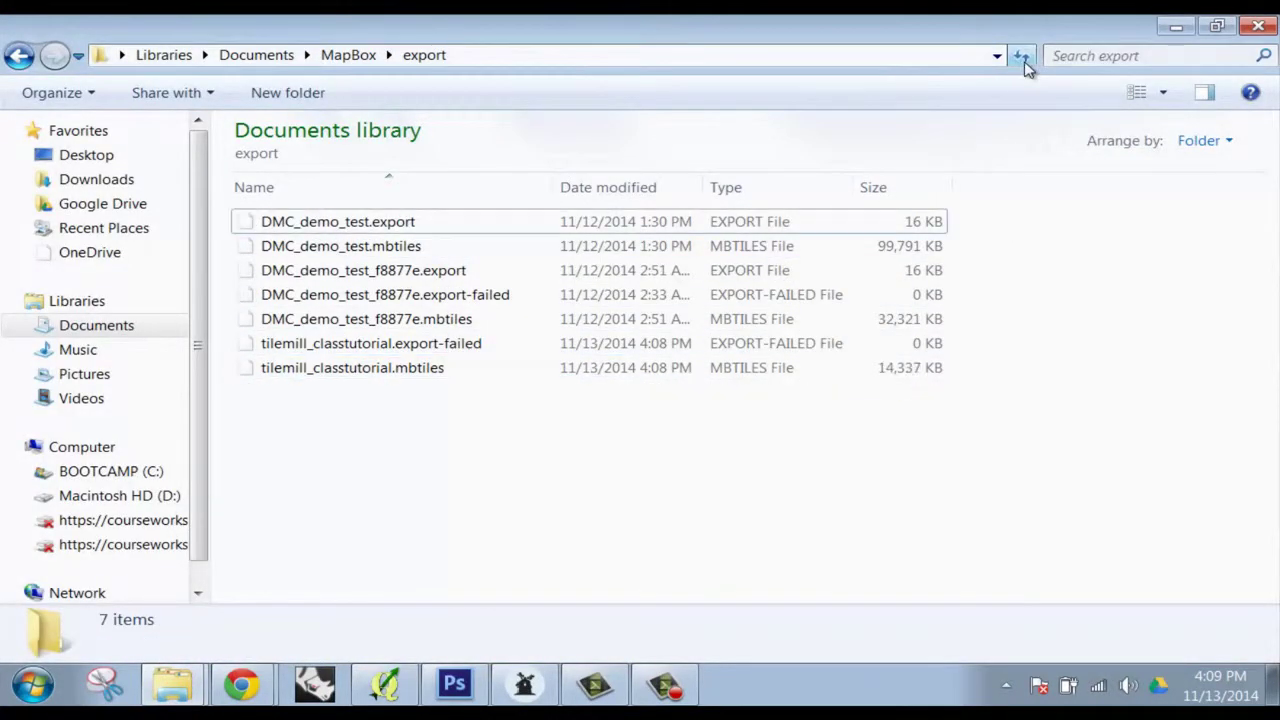
pyautogui.click(935, 368)
pyautogui.click(1030, 380)
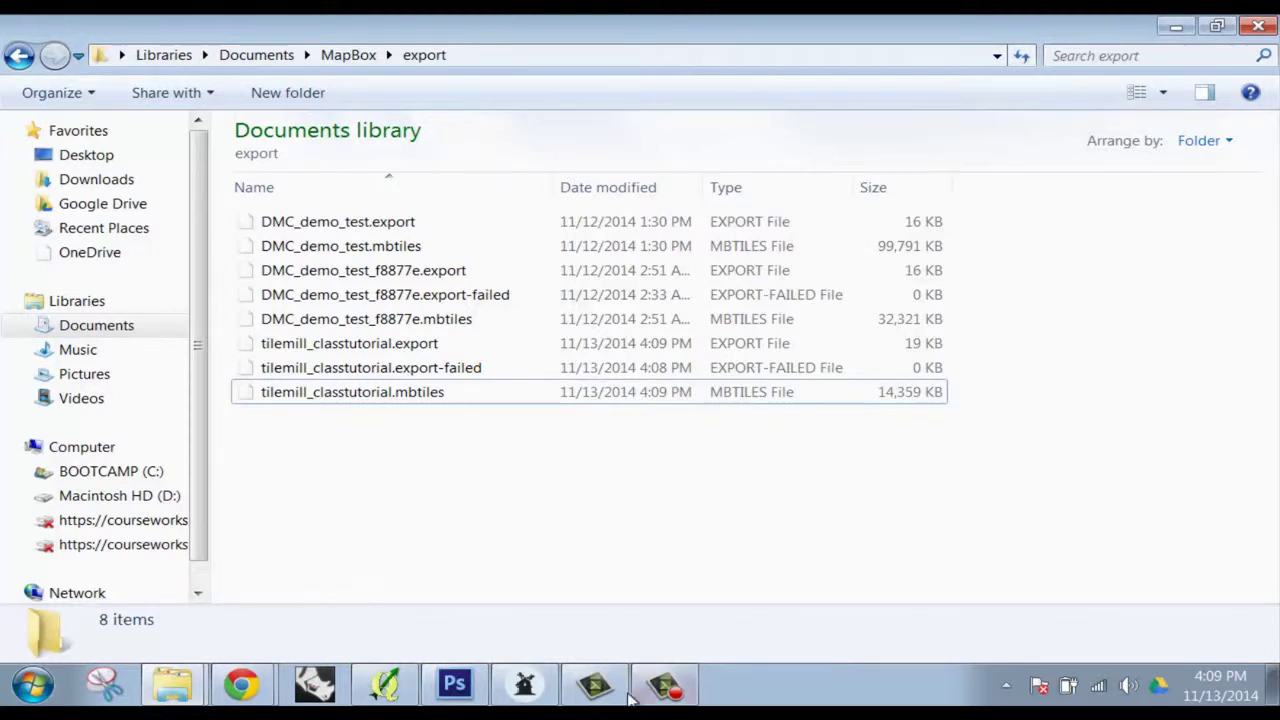
# - Check TileMill's finished export, minimize TileMill, and list the open Chrome windows
pyautogui.click(527, 686)
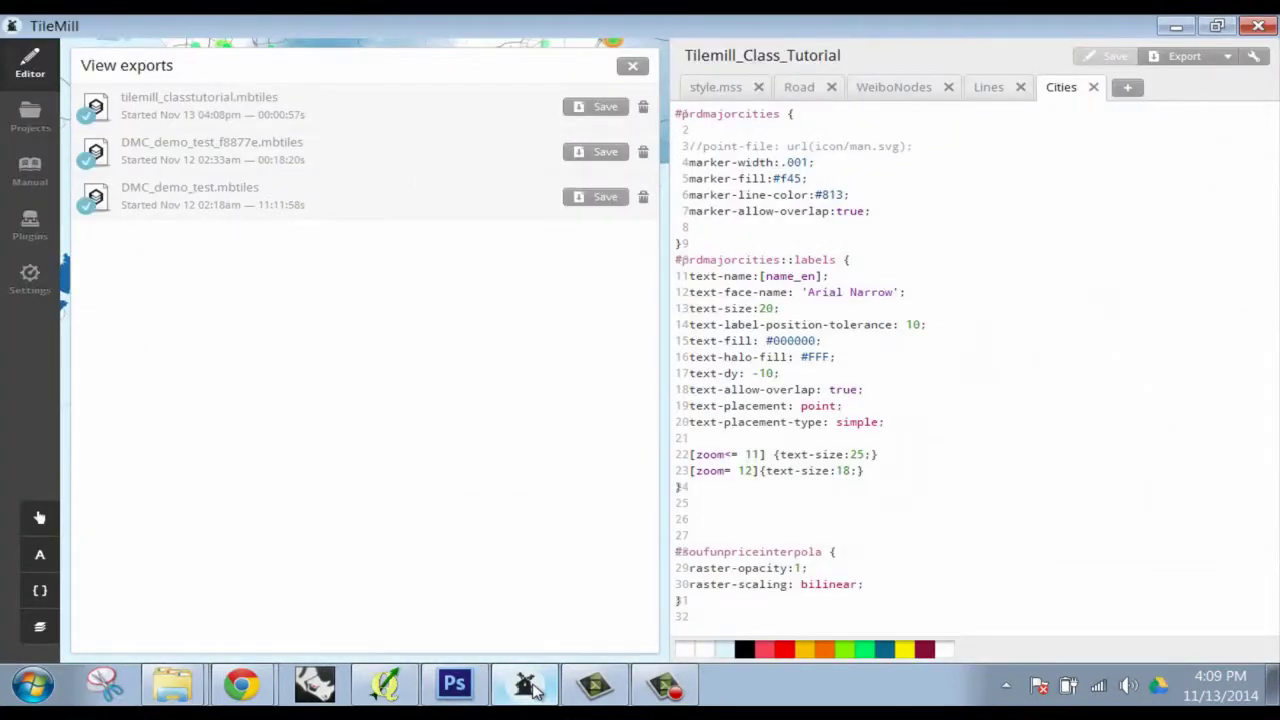
pyautogui.click(527, 686)
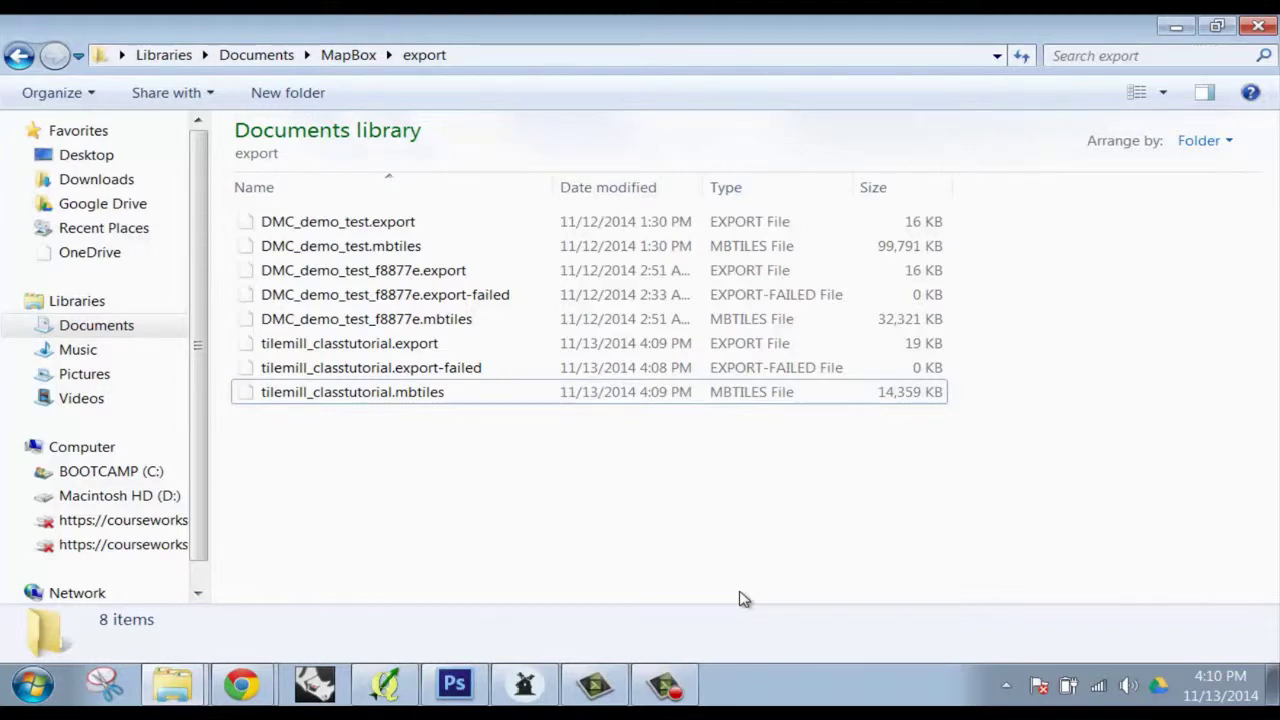
pyautogui.click(236, 686)
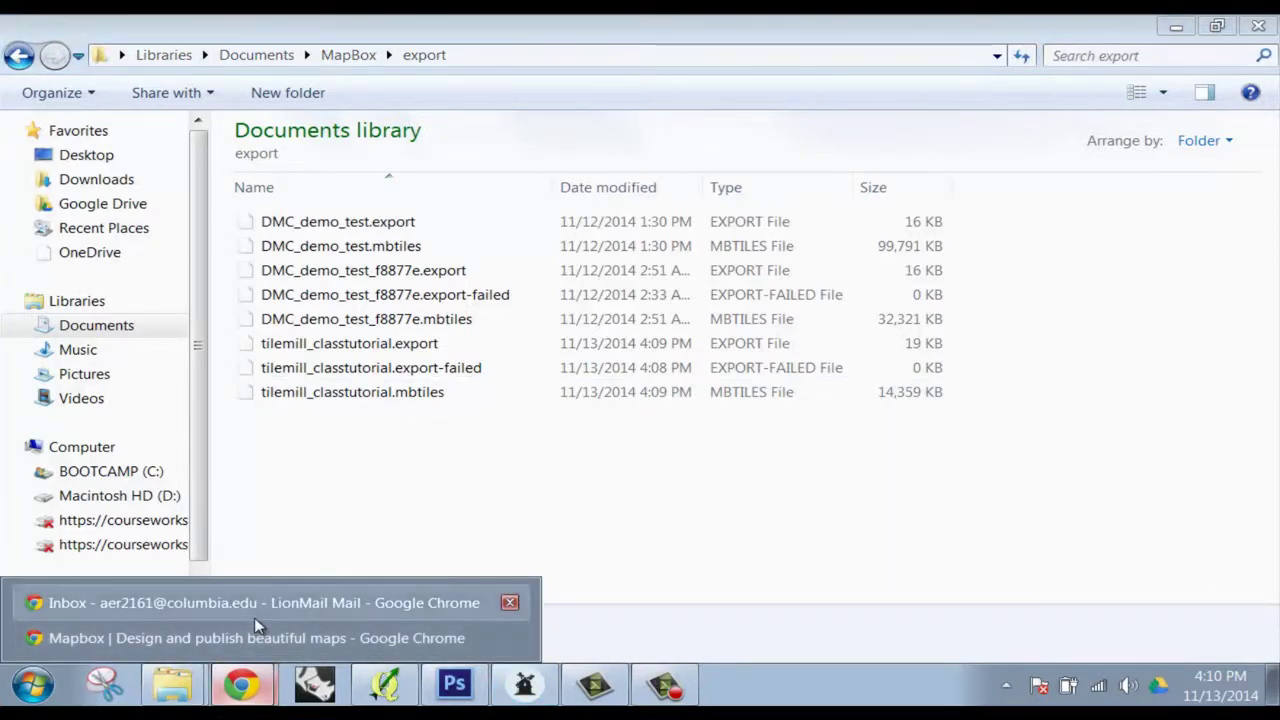
# - Switch to the Mapbox editor, leave its unsaved page, and go to the Data page
pyautogui.press('Escape')
pyautogui.click(245, 684)
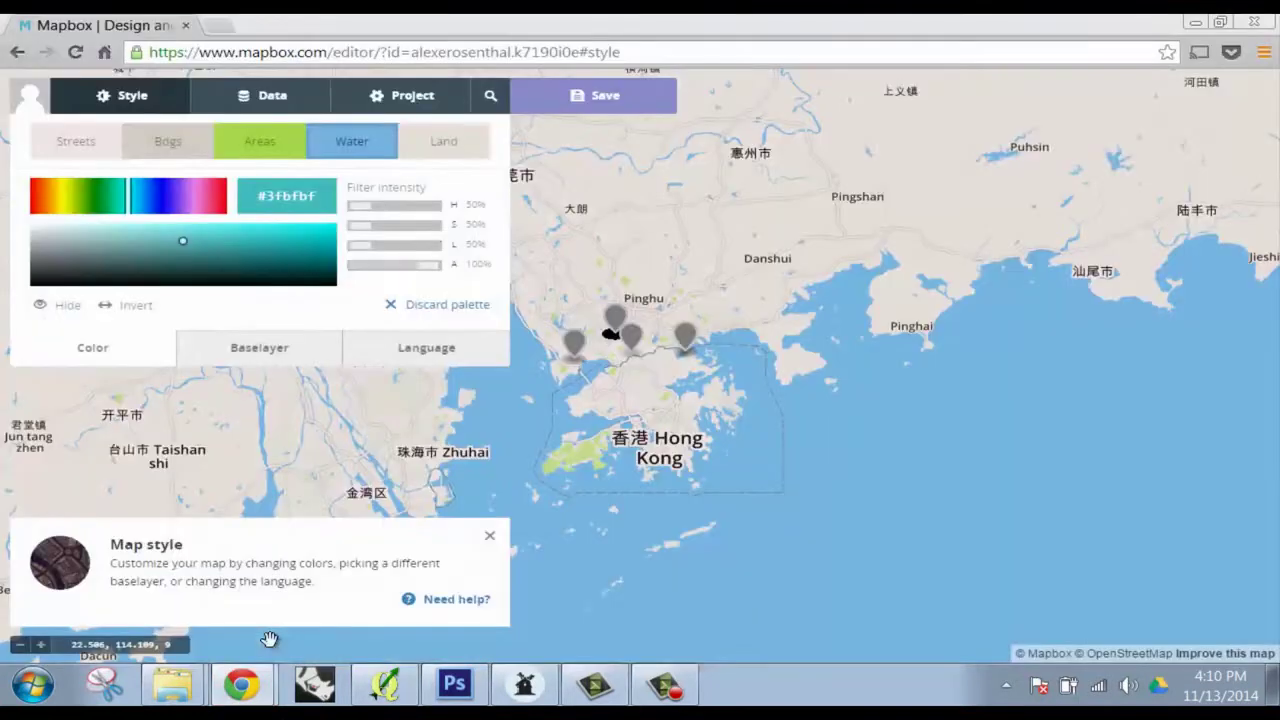
pyautogui.click(62, 107)
pyautogui.click(610, 222)
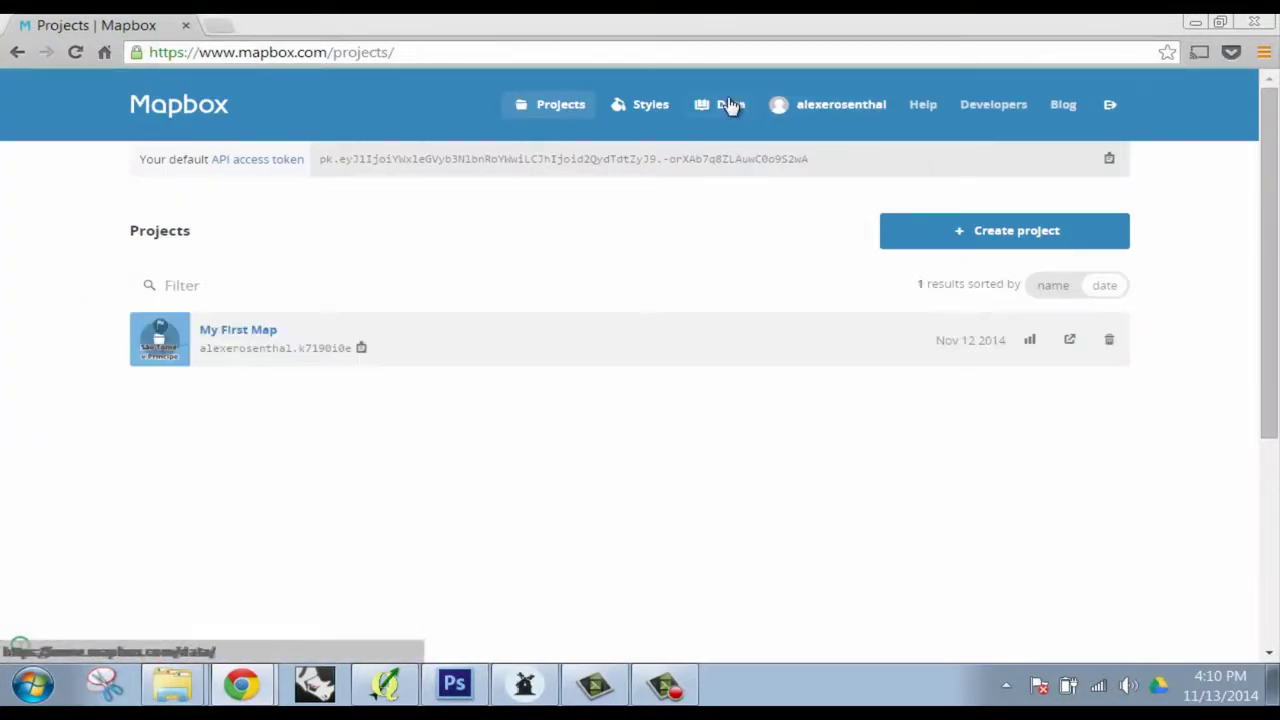
pyautogui.click(731, 105)
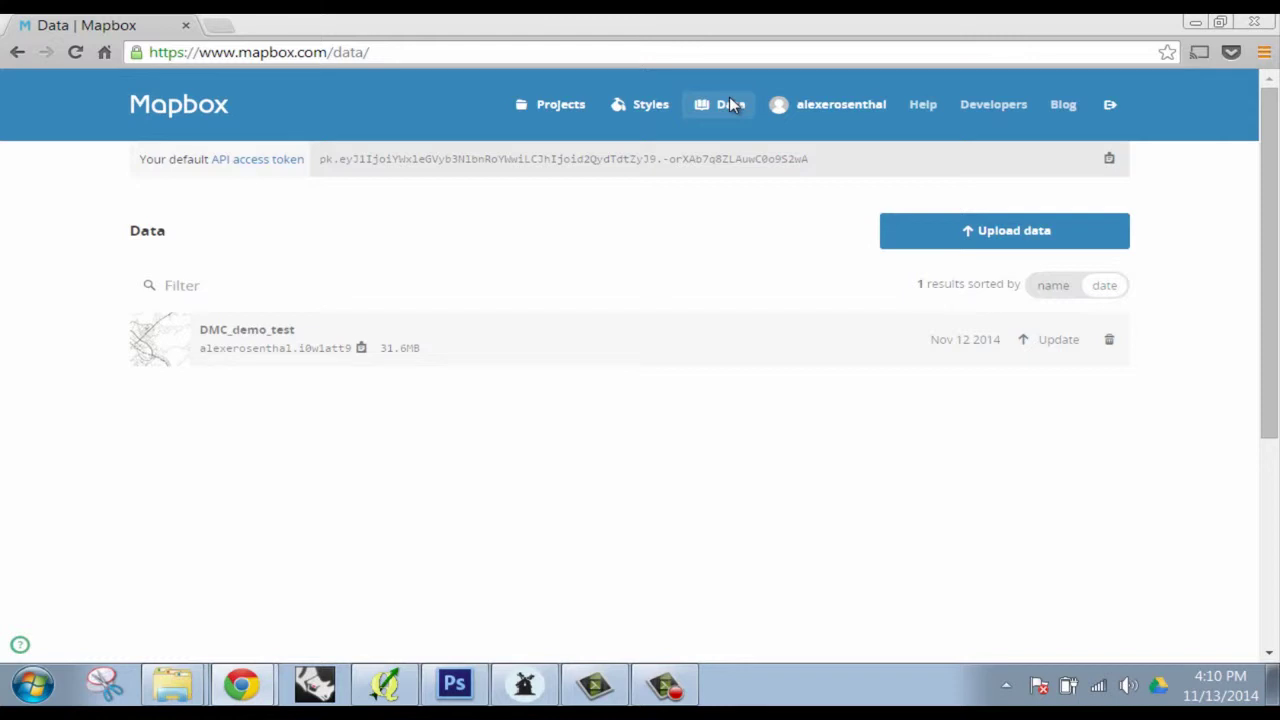
# - Upload tilemill_classtutorial.mbtiles from Documents > MapBox > export to Mapbox
pyautogui.click(1037, 238)
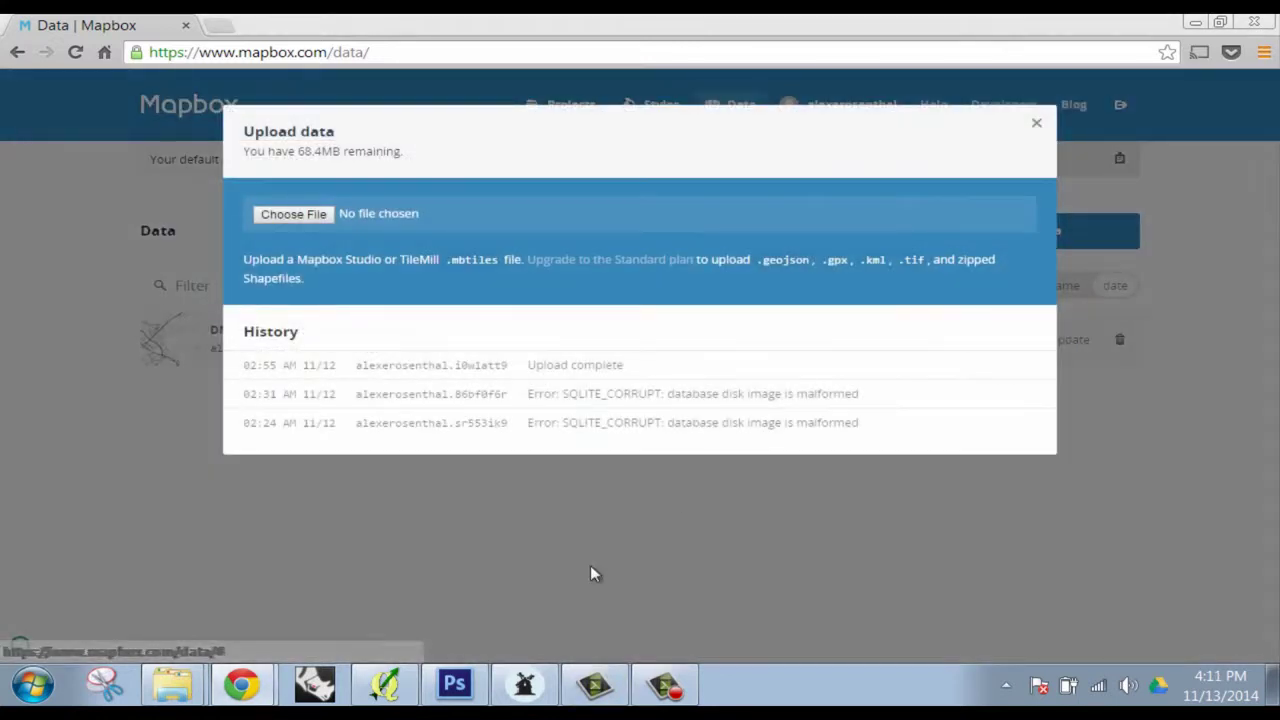
pyautogui.click(294, 214)
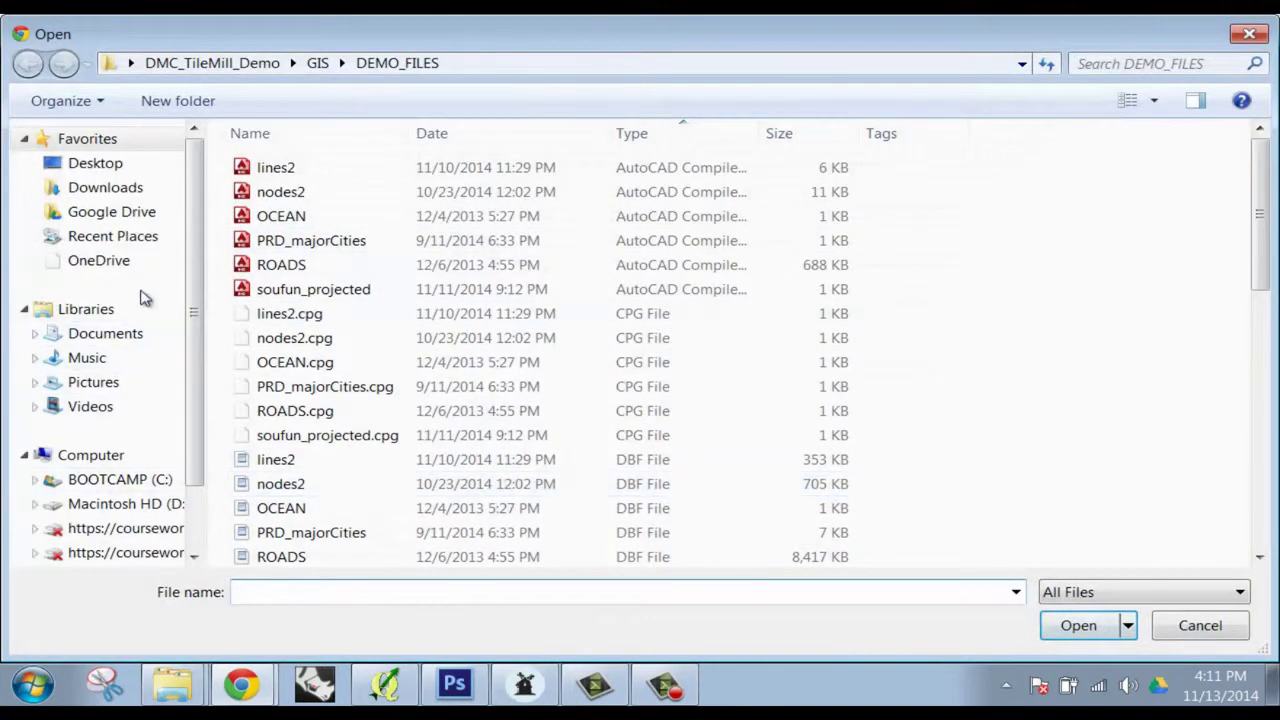
pyautogui.click(132, 333)
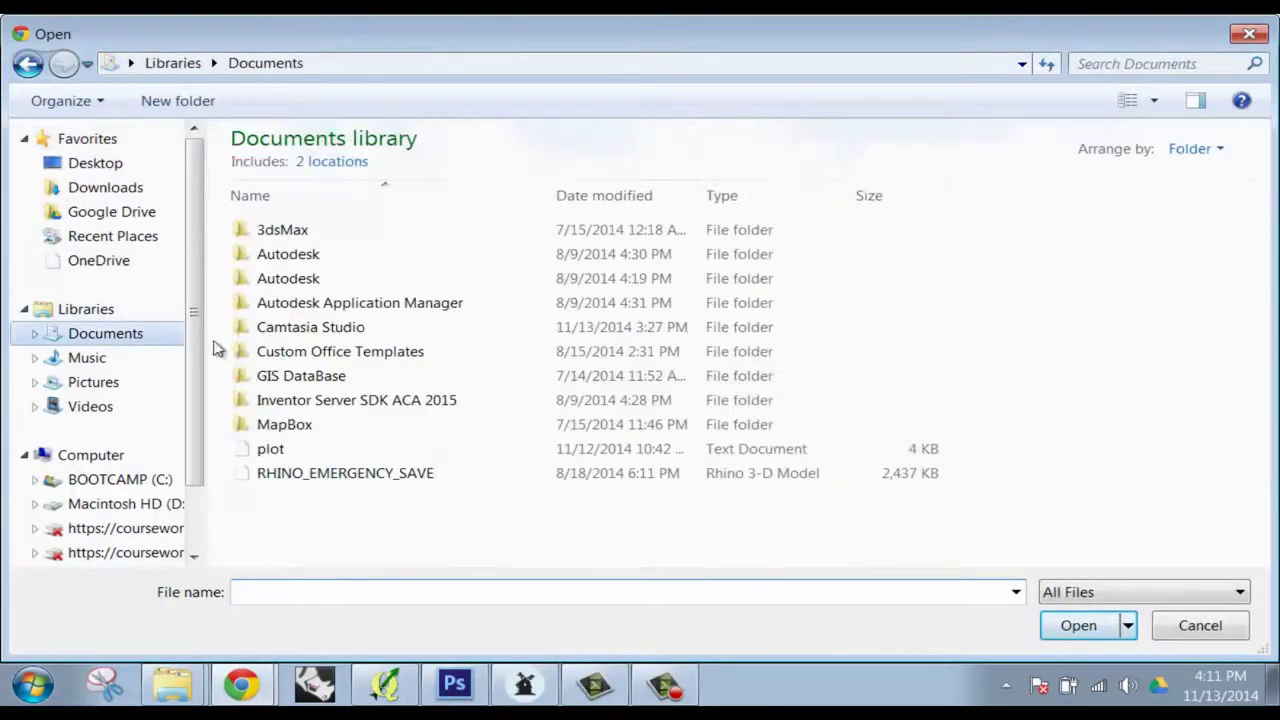
pyautogui.doubleClick(400, 426)
pyautogui.click(398, 268)
pyautogui.doubleClick(397, 264)
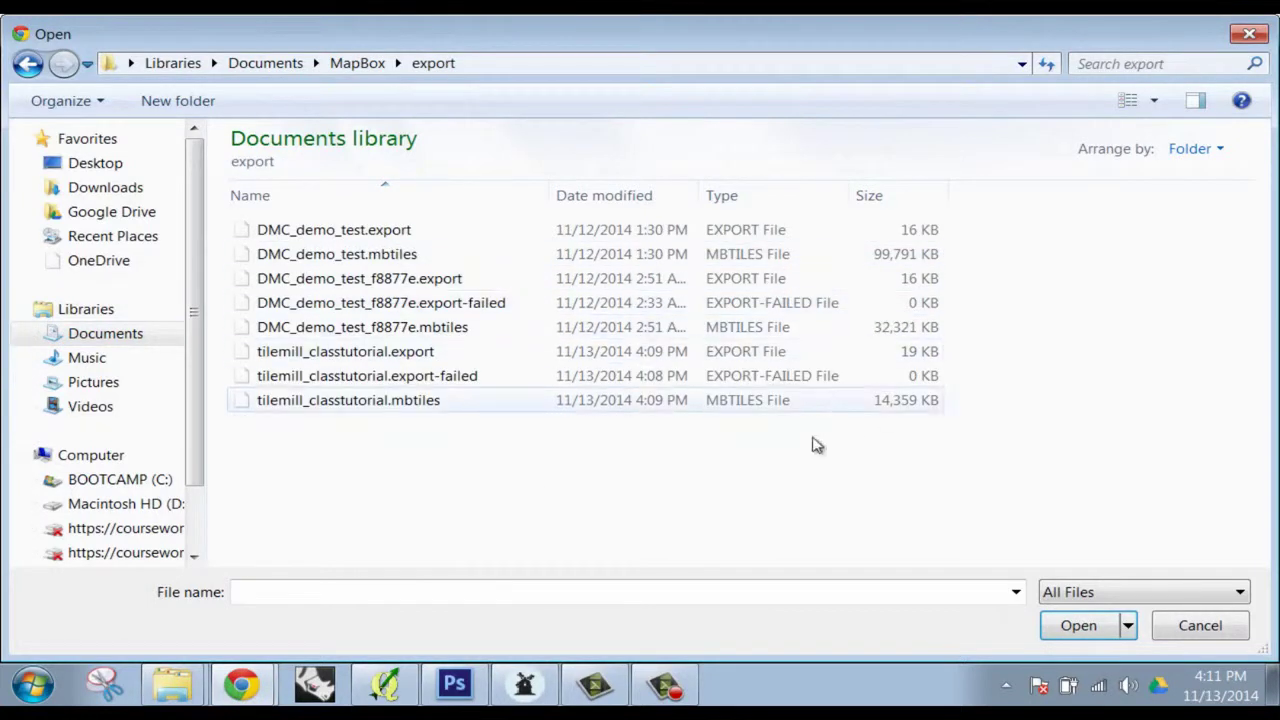
pyautogui.click(766, 401)
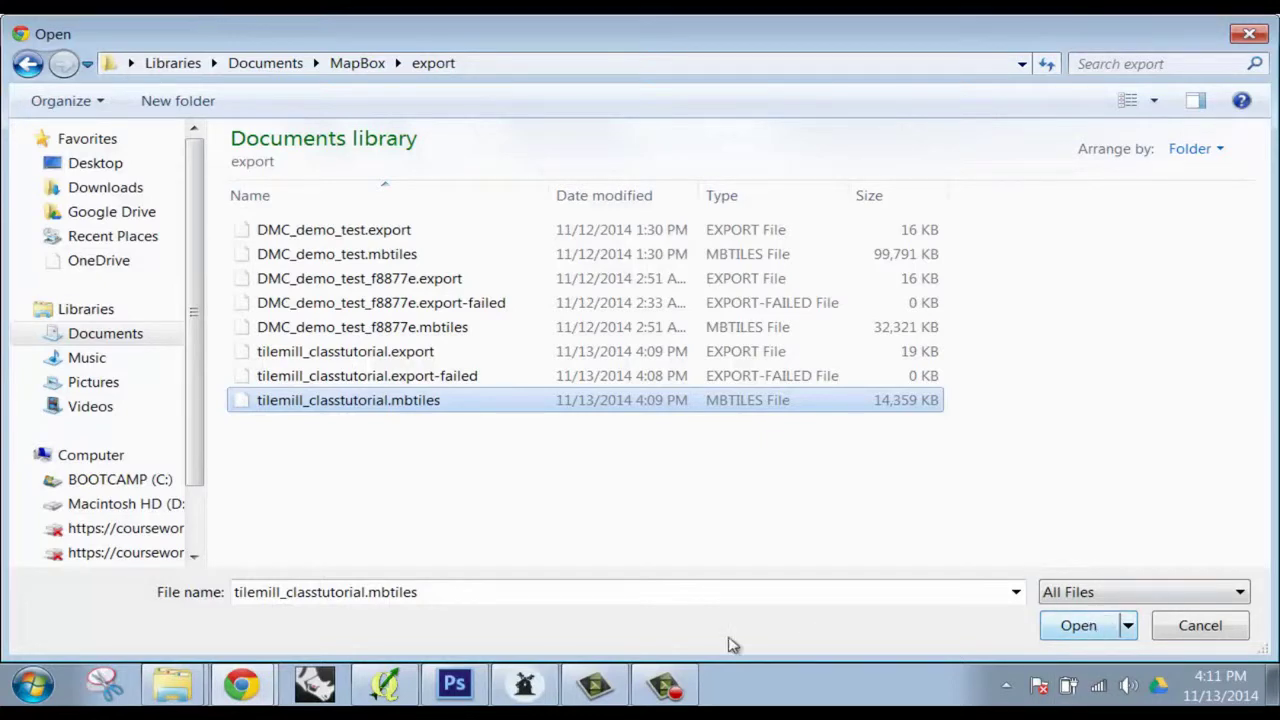
pyautogui.click(1072, 627)
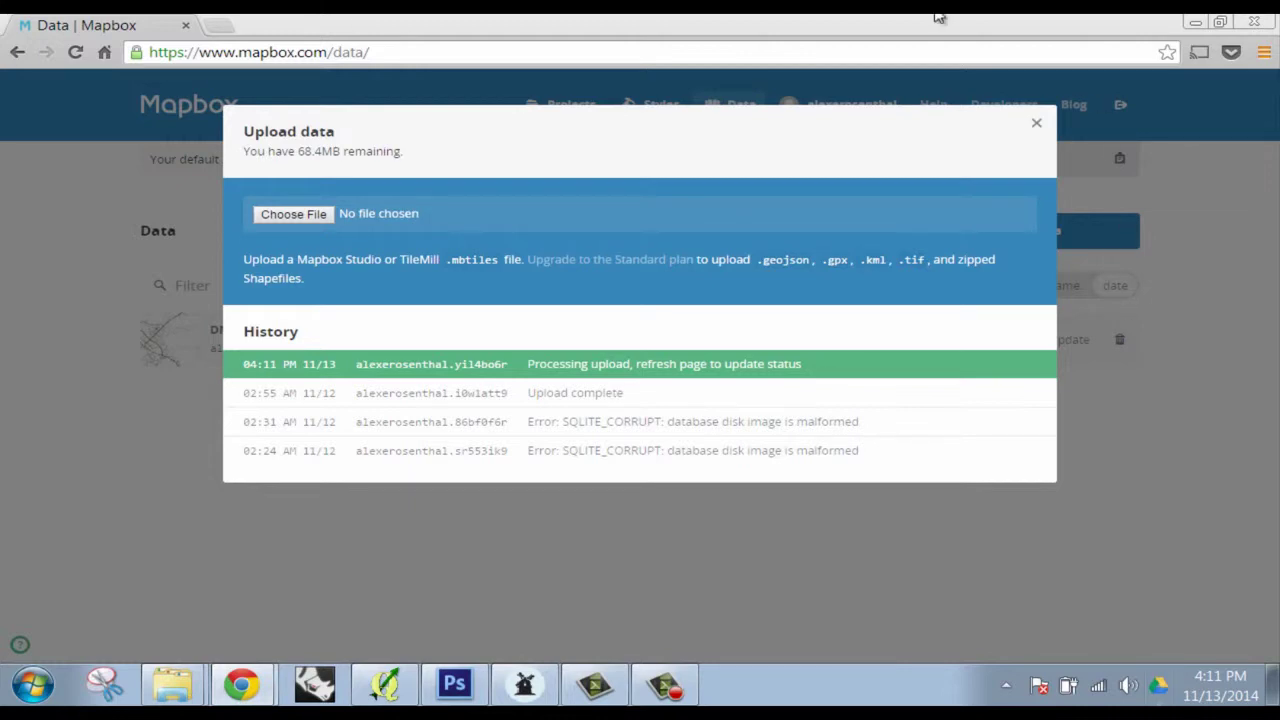
# - Reopen the upload dialog and confirm the 04:11 PM 11/13 entry reads Upload complete
pyautogui.click(1034, 124)
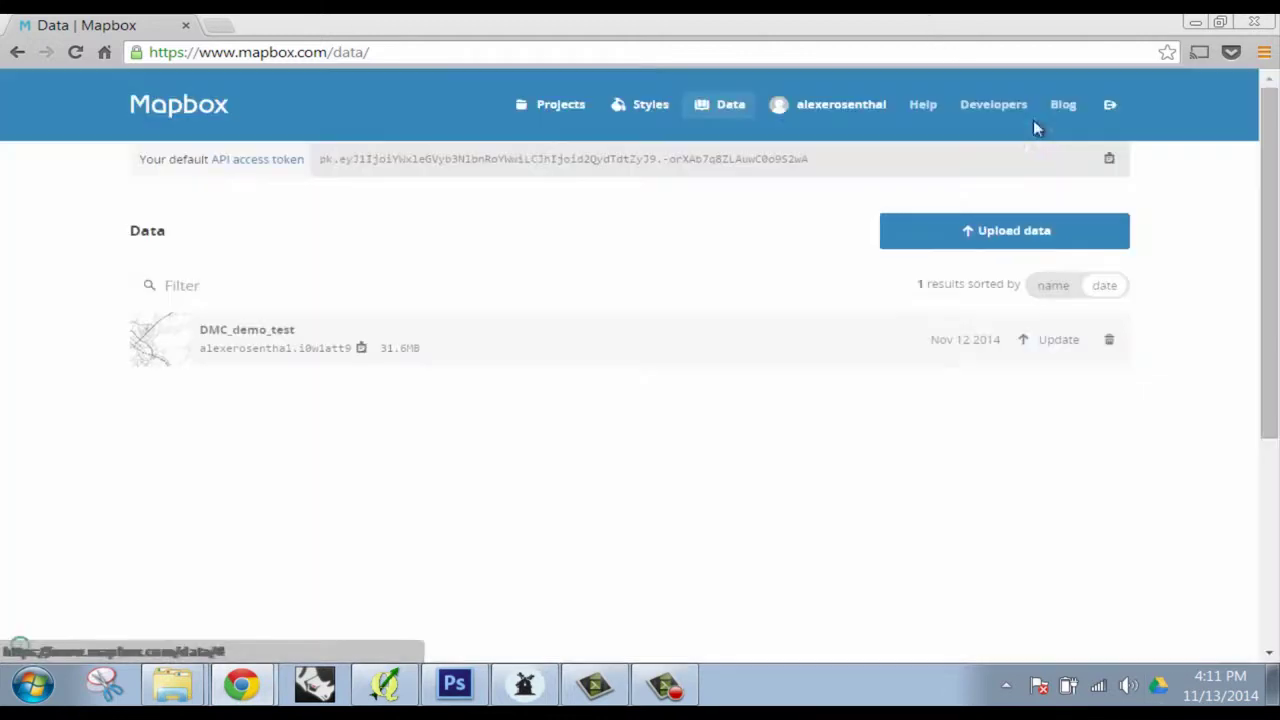
pyautogui.click(983, 240)
pyautogui.click(310, 213)
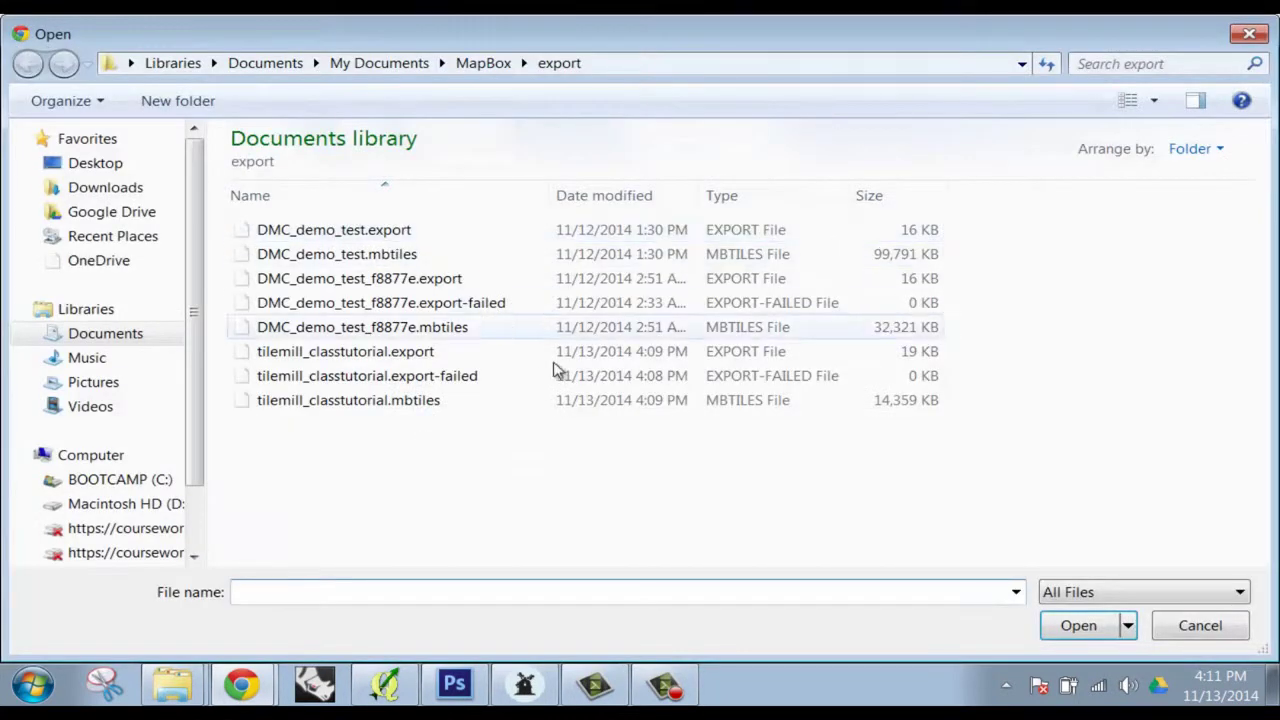
pyautogui.click(535, 400)
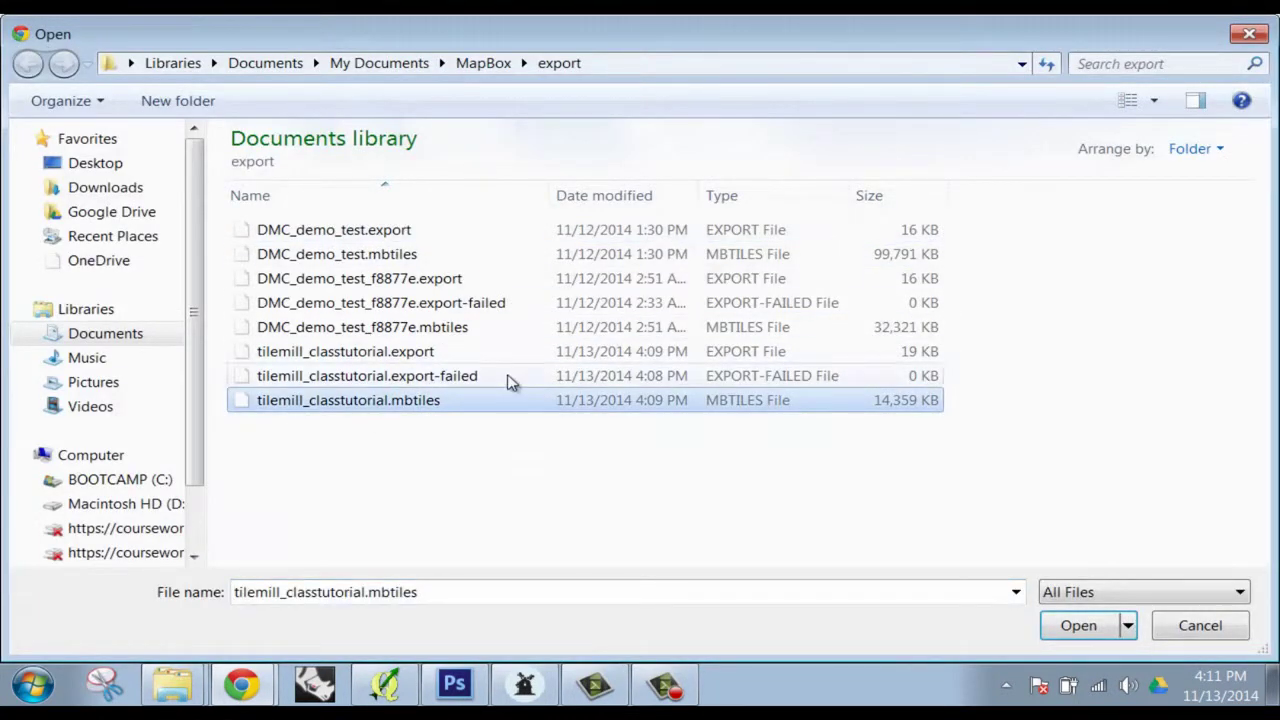
pyautogui.click(1222, 440)
pyautogui.click(1212, 628)
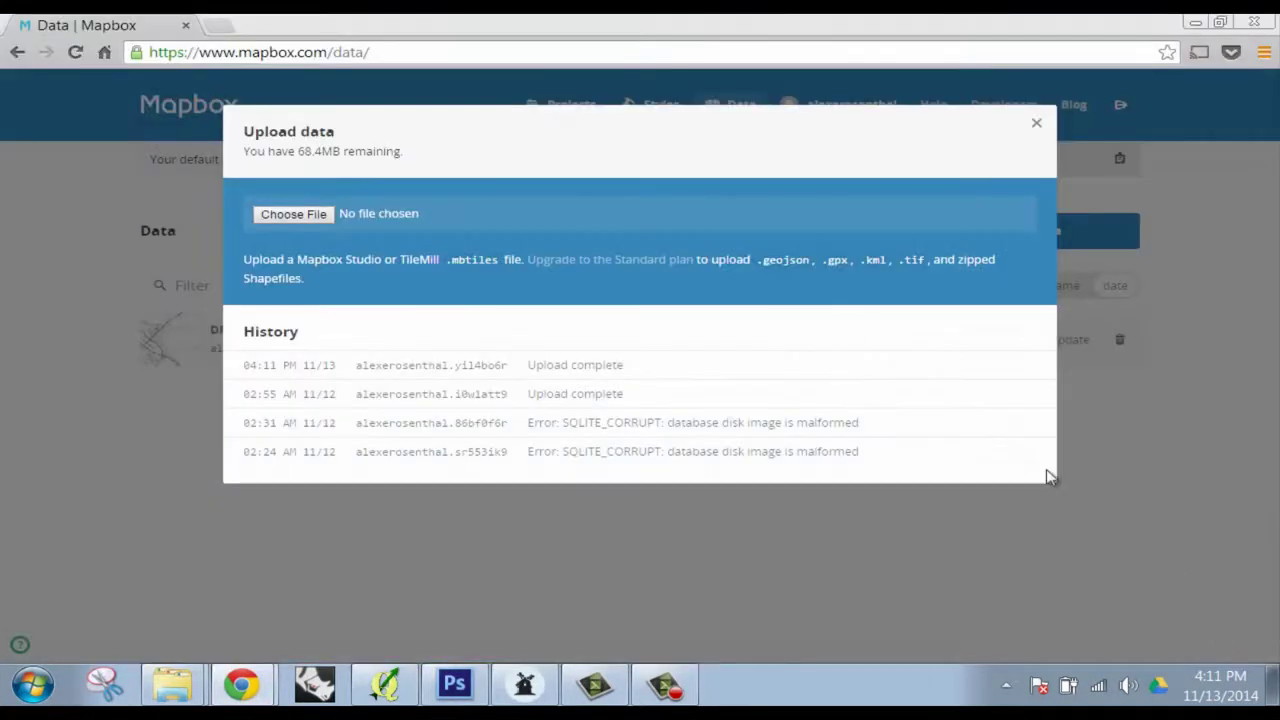
pyautogui.moveTo(545, 367); pyautogui.dragTo(620, 366)
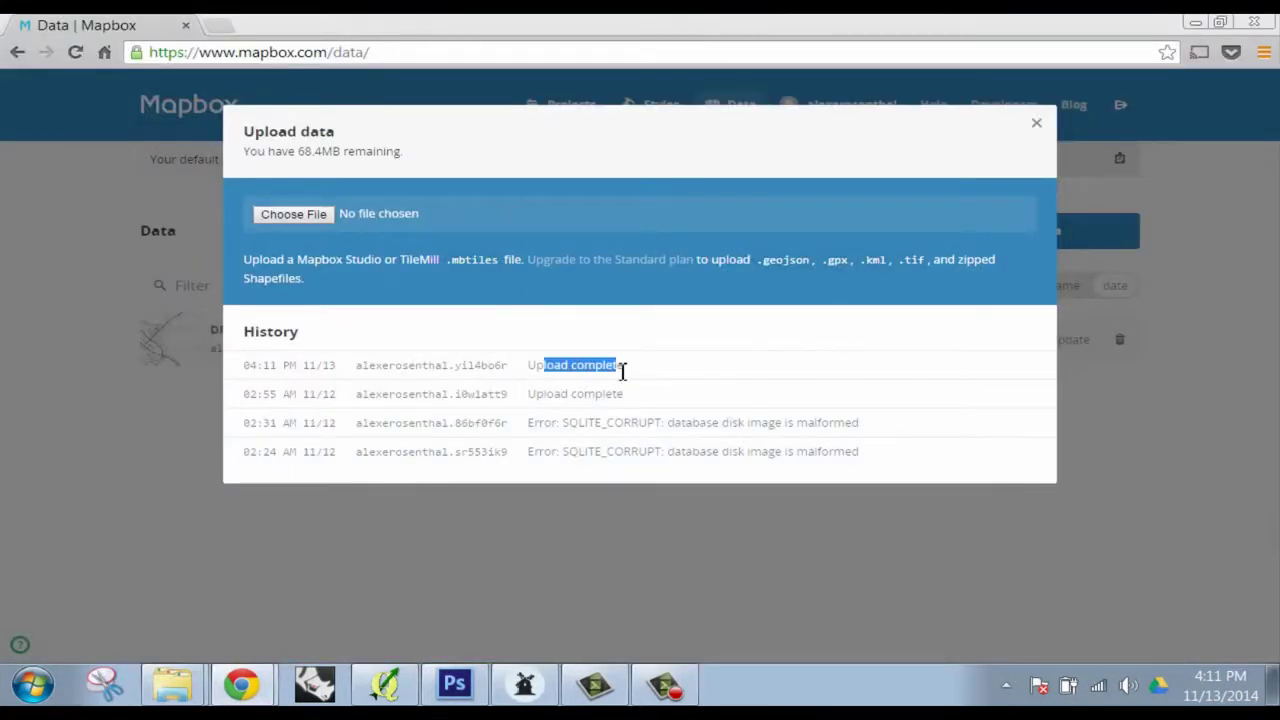
# - Reload the Data list, expand Tilemill_Class_Tutorial, and open its map preview in a new tab
pyautogui.click(1037, 125)
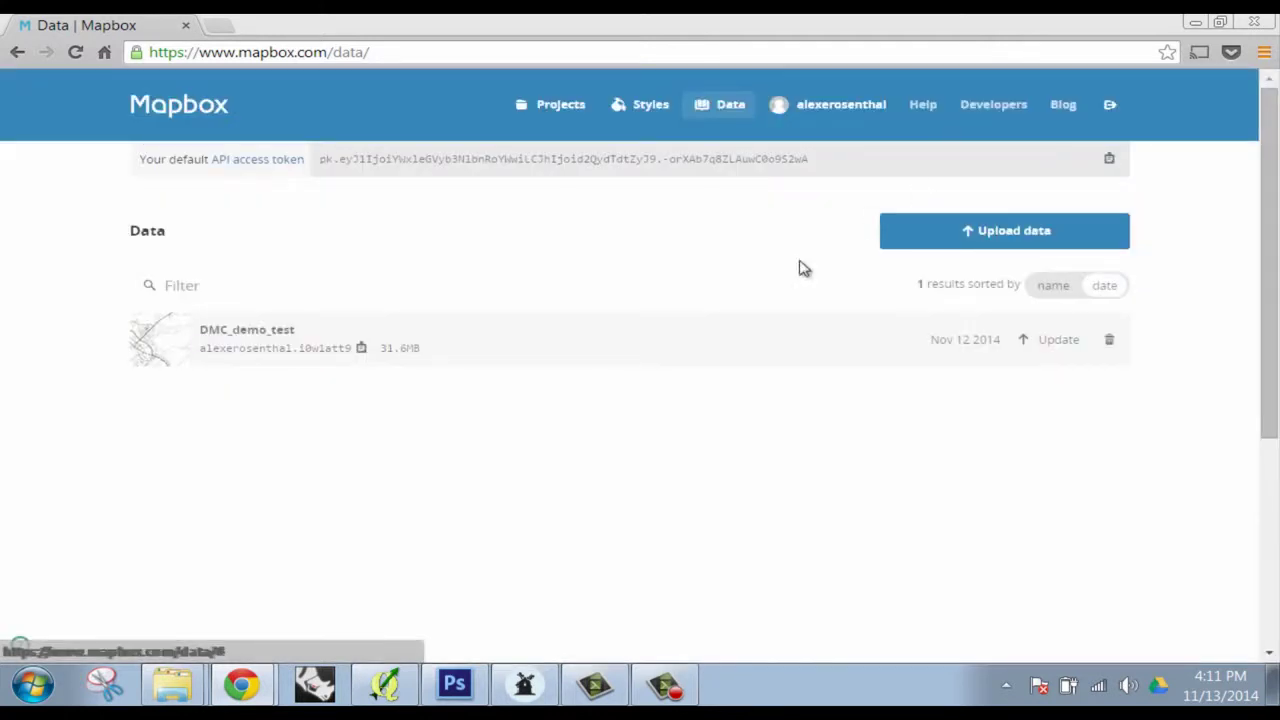
pyautogui.click(76, 52)
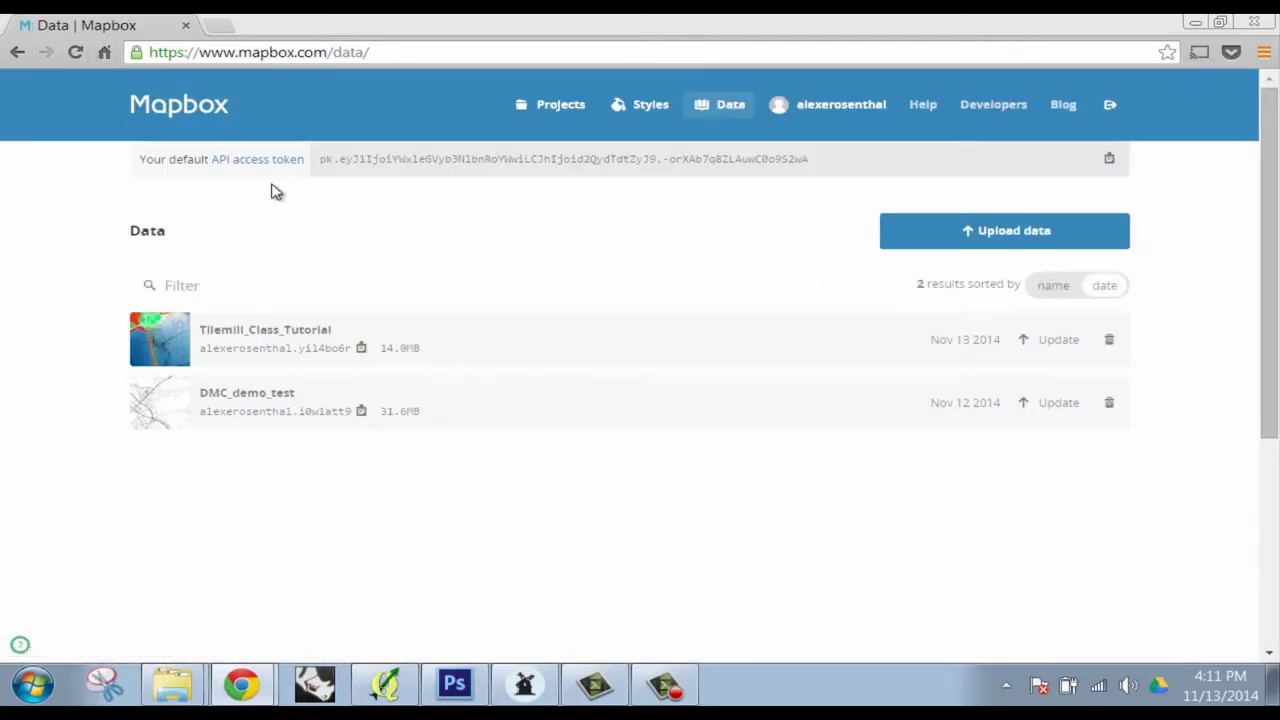
pyautogui.click(277, 331)
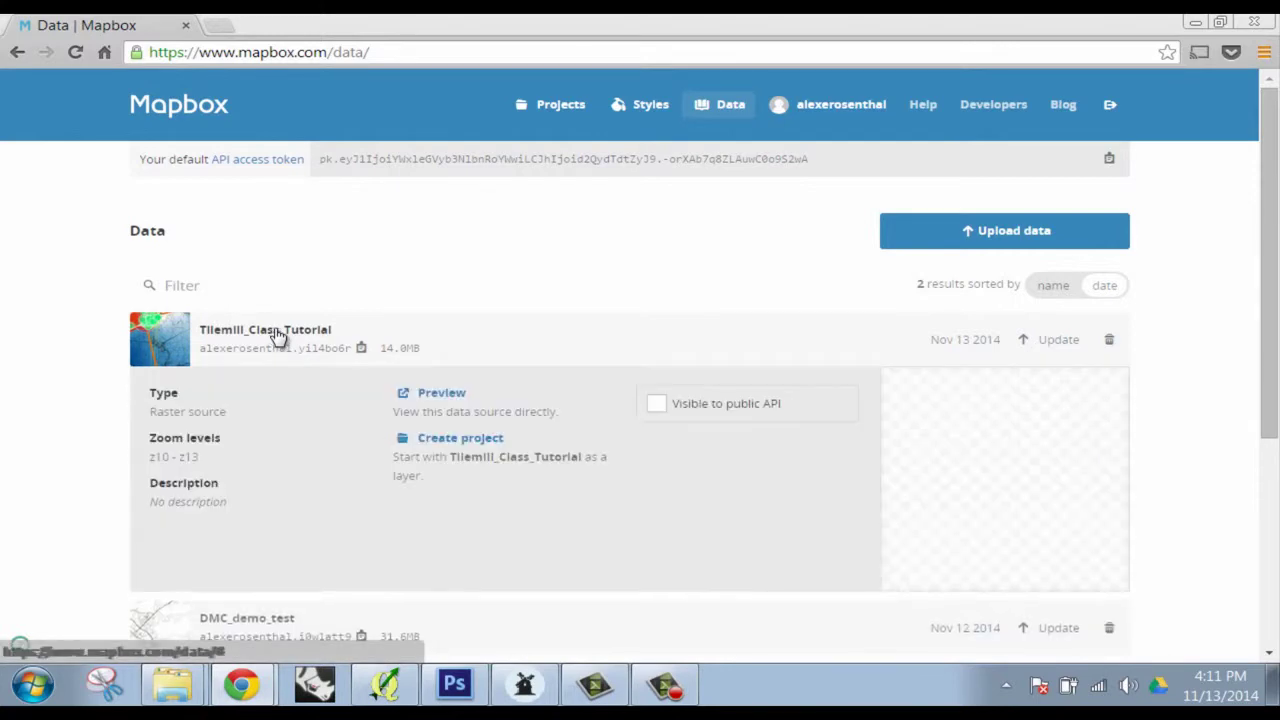
pyautogui.click(440, 394)
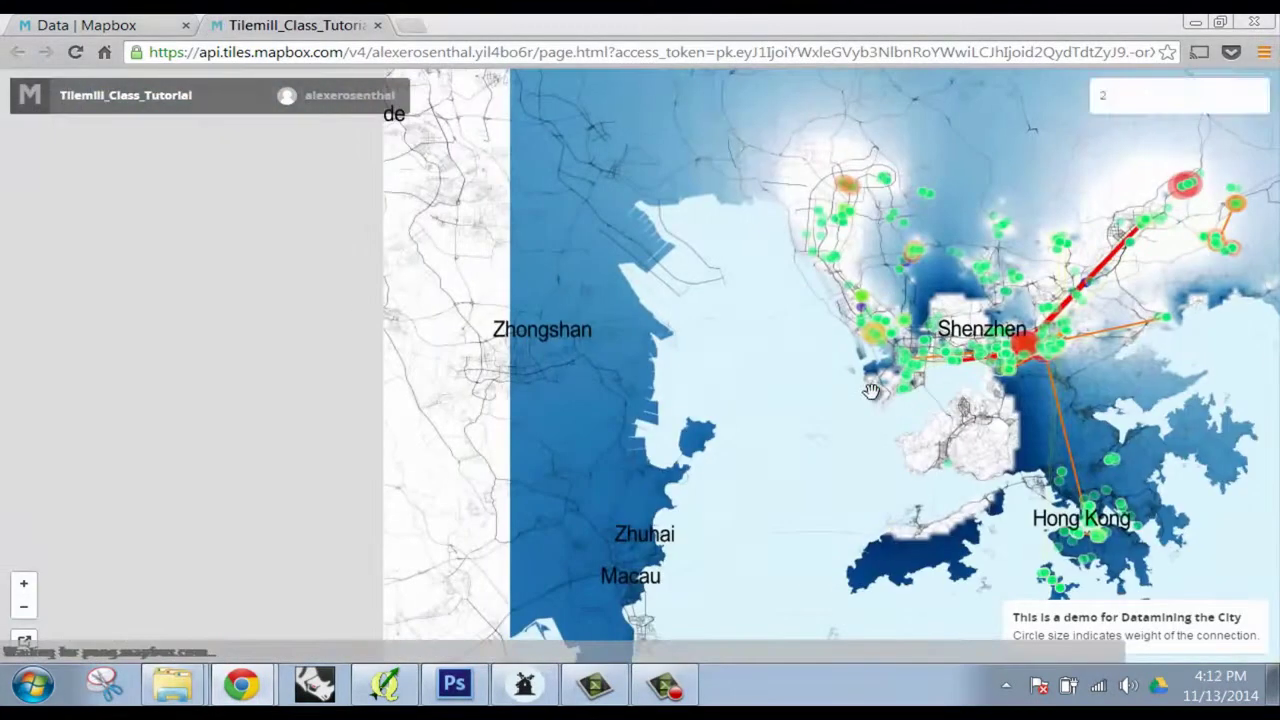
# - Pan and zoom the hosted map around Shenzhen, Hong Kong and the area to the north
pyautogui.scroll(1, 776, 435)
pyautogui.scroll(-1, 776, 435)
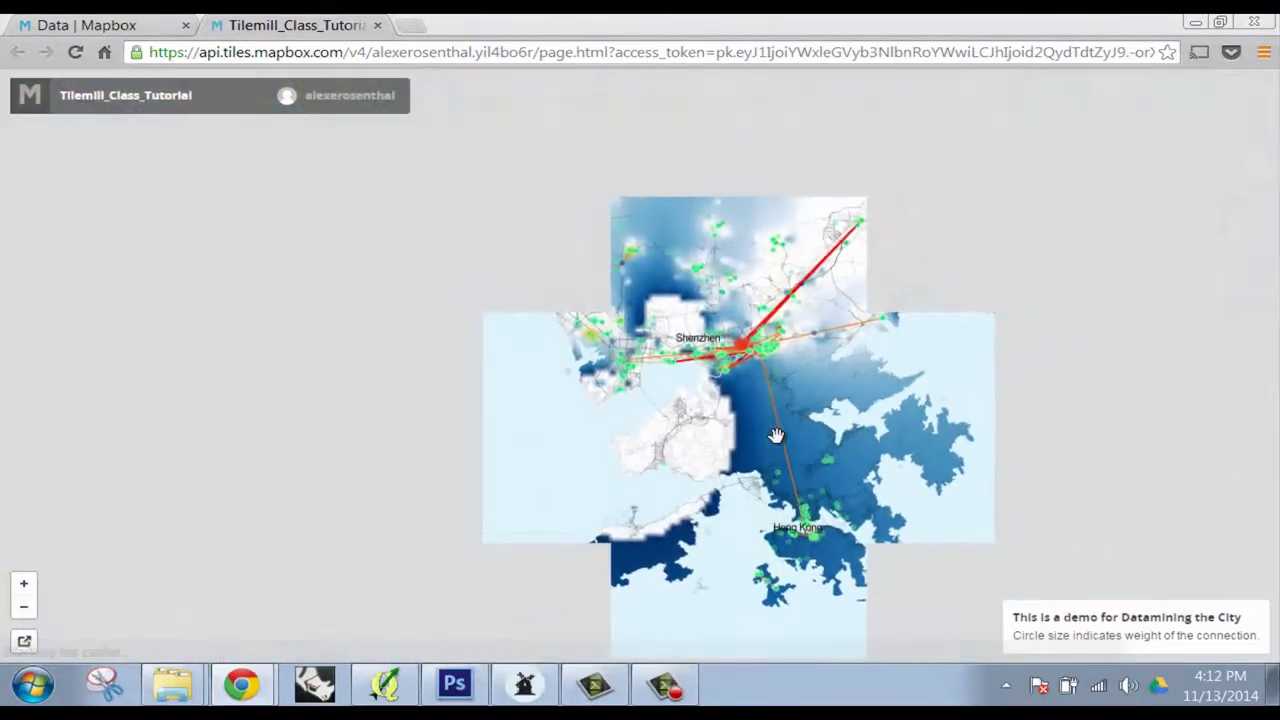
pyautogui.scroll(2, 771, 429)
pyautogui.scroll(-1, 831, 446)
pyautogui.moveTo(975, 323); pyautogui.dragTo(871, 406)
pyautogui.scroll(-1, 873, 402)
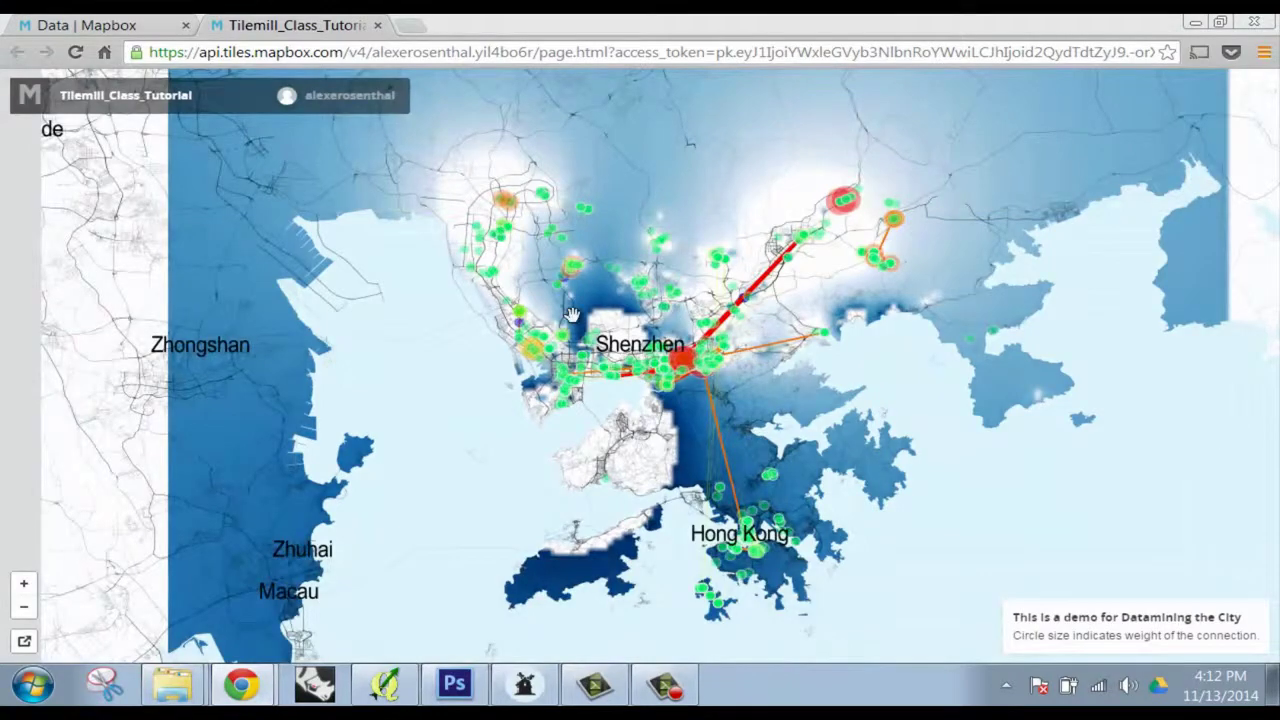
pyautogui.scroll(3, 740, 380)
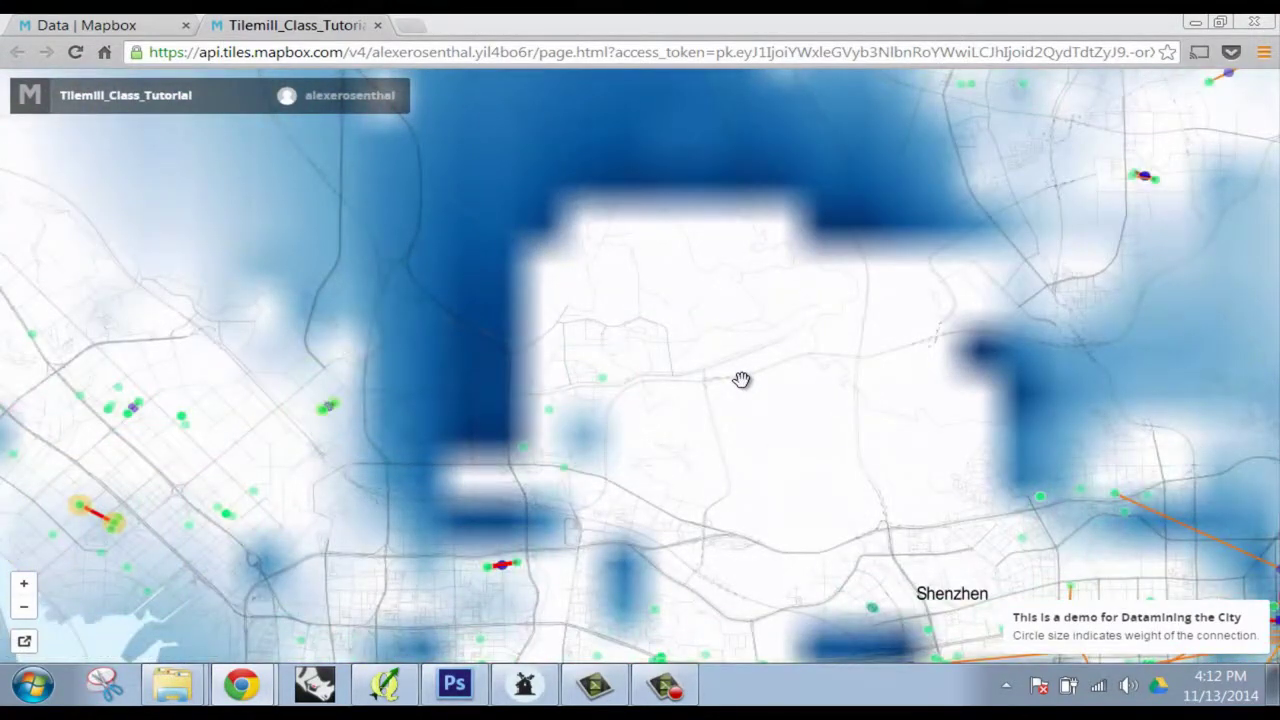
pyautogui.scroll(-3, 741, 380)
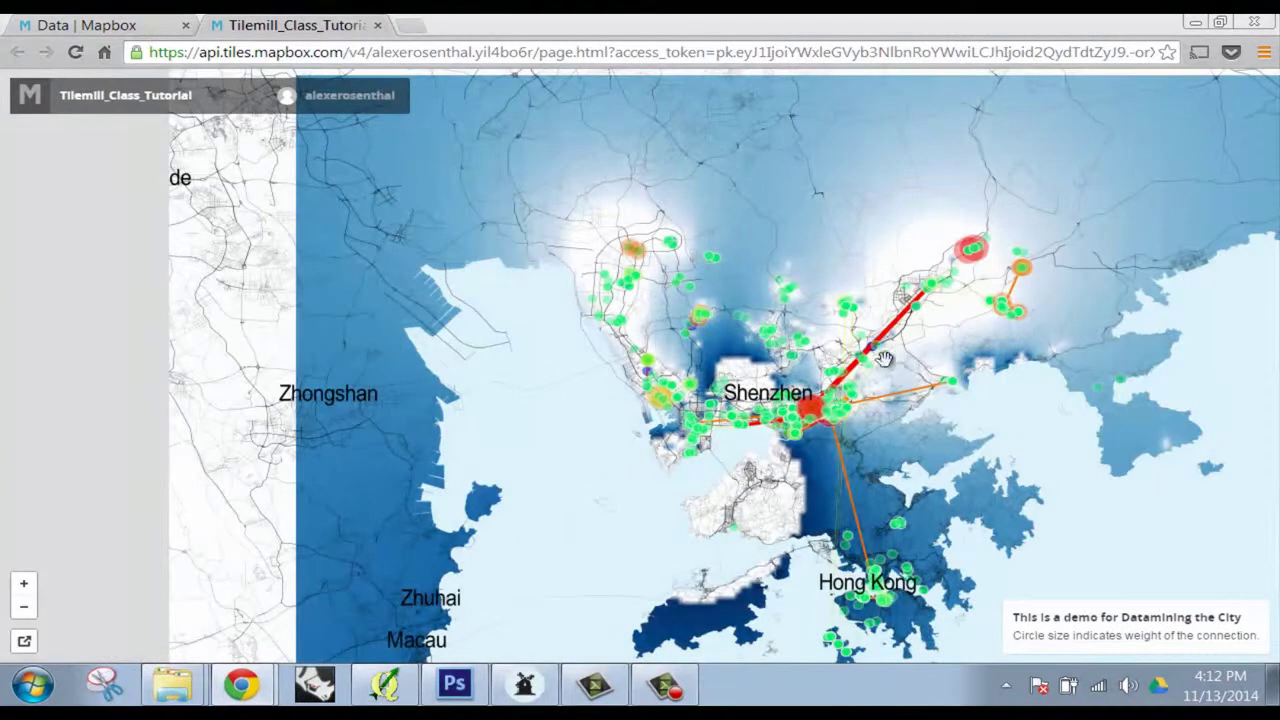
pyautogui.moveTo(1030, 468); pyautogui.dragTo(797, 398)
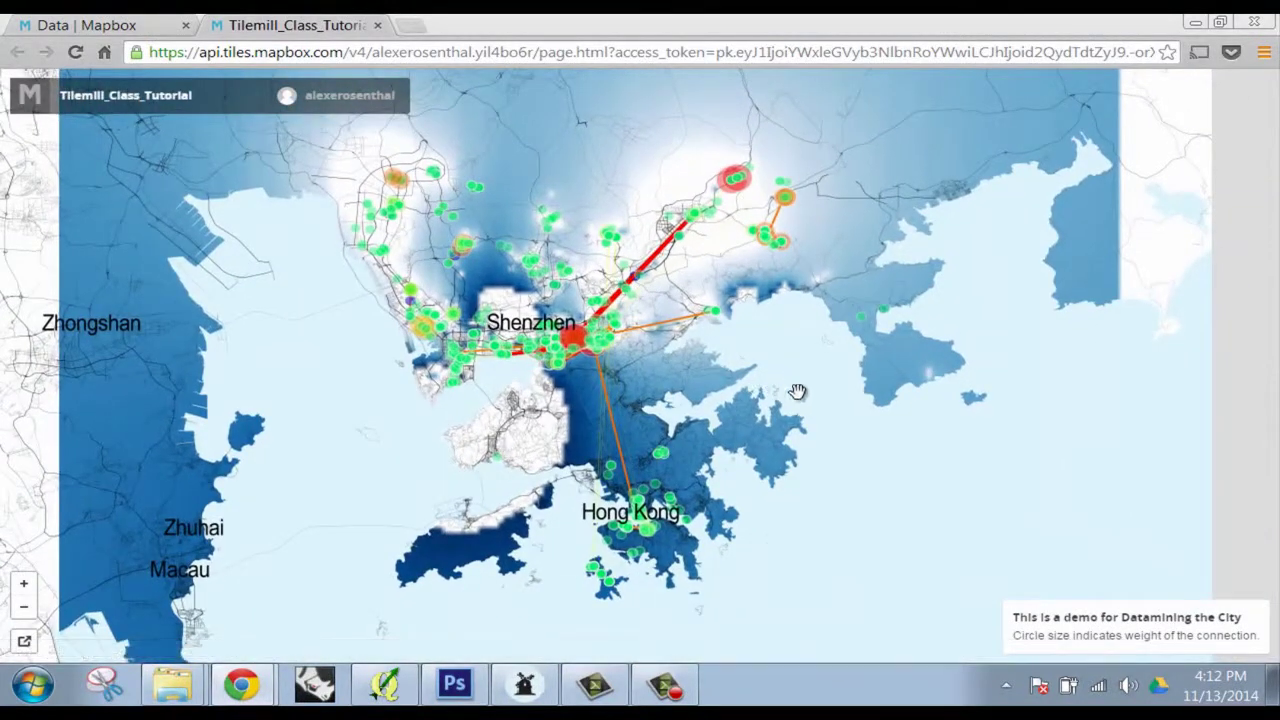
pyautogui.moveTo(668, 468)
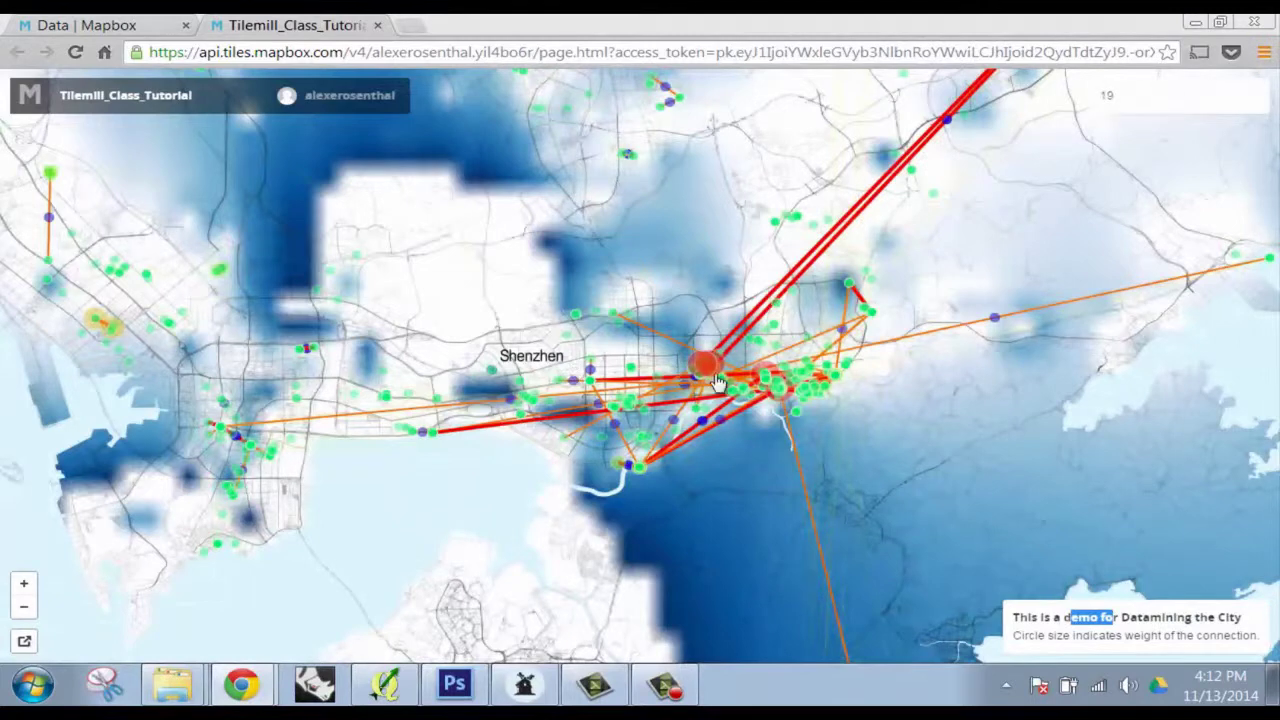
pyautogui.moveTo(675, 103); pyautogui.dragTo(606, 281)
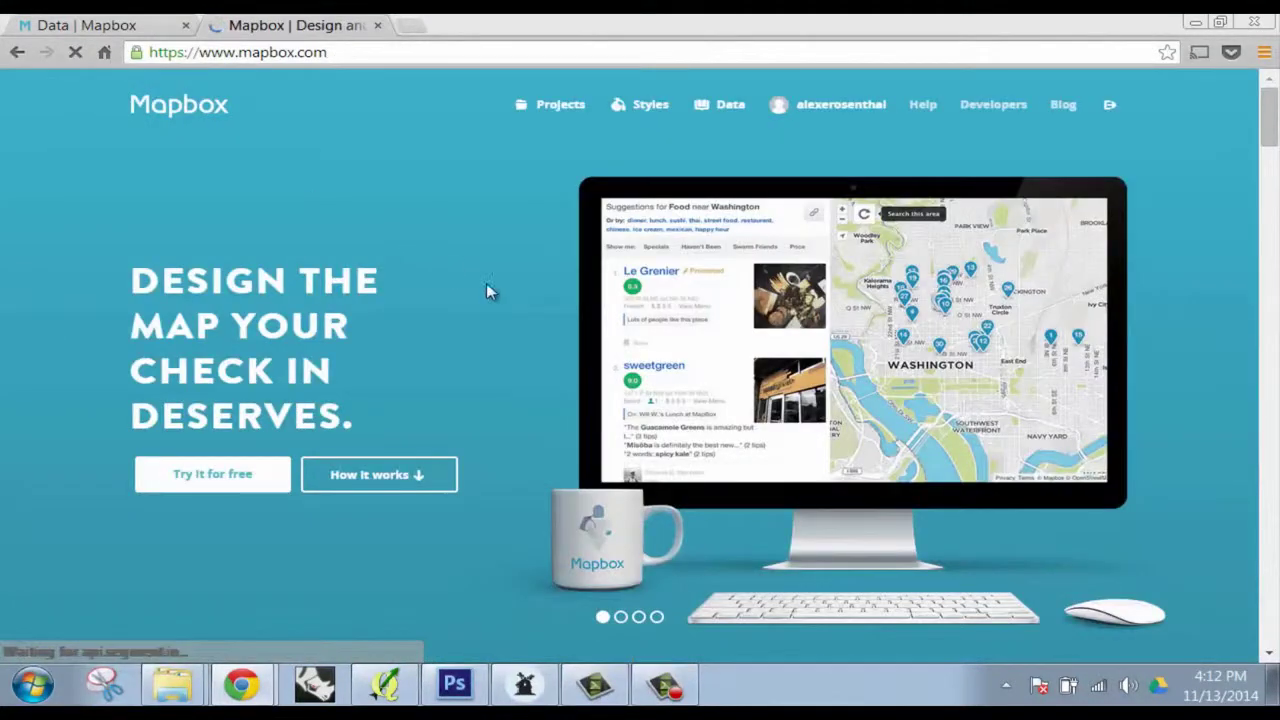
# - Expand Tilemill_Class_Tutorial (14.0MB) on the Data page to show its z10–z13 details
pyautogui.click(696, 106)
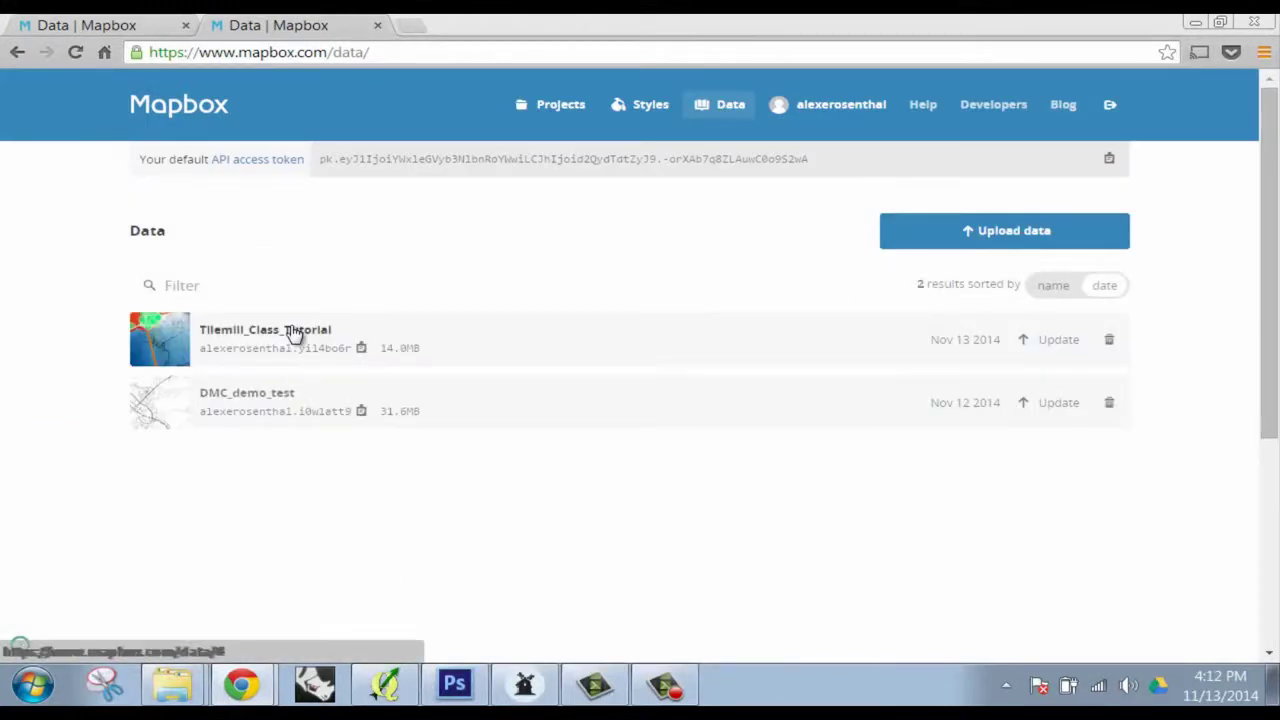
pyautogui.click(293, 334)
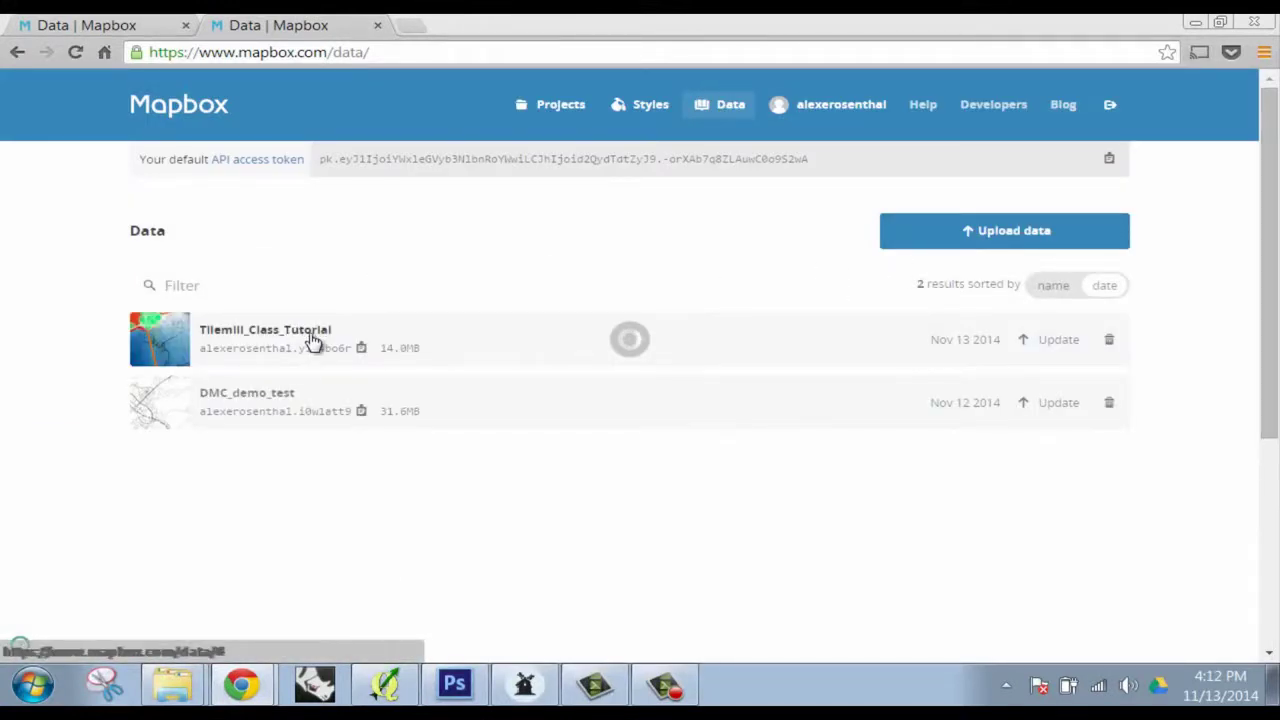